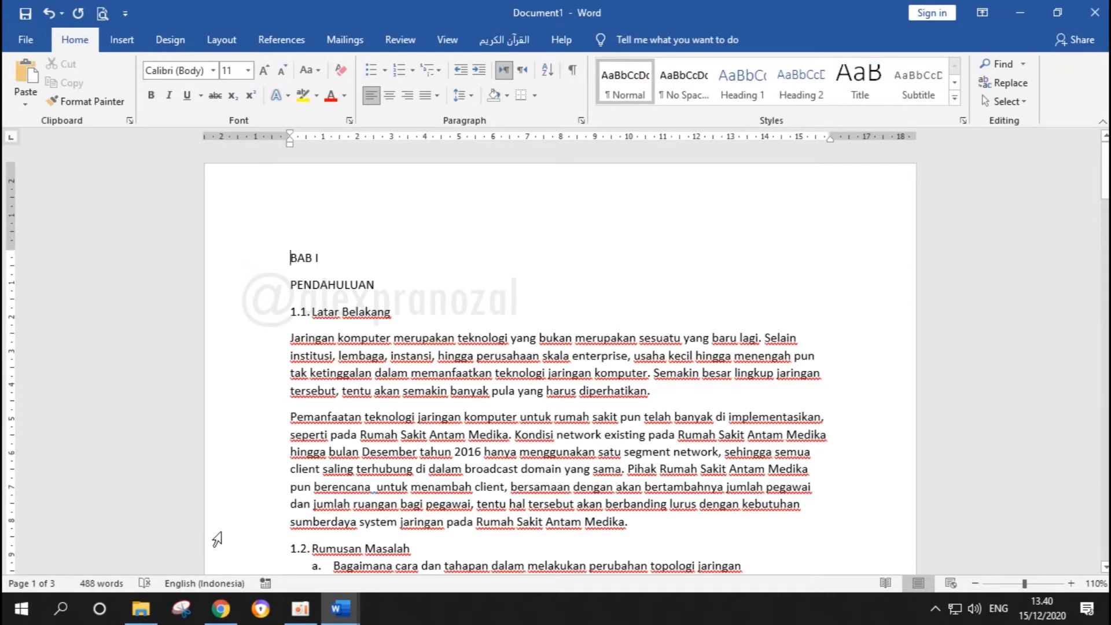
Switch to the browser, examine the example assigning Heading 1, 2 and 3 to table-of-contents entries, and return to Document1 in Word
left_click(220, 610)
scroll(292, 486, "up", 2)
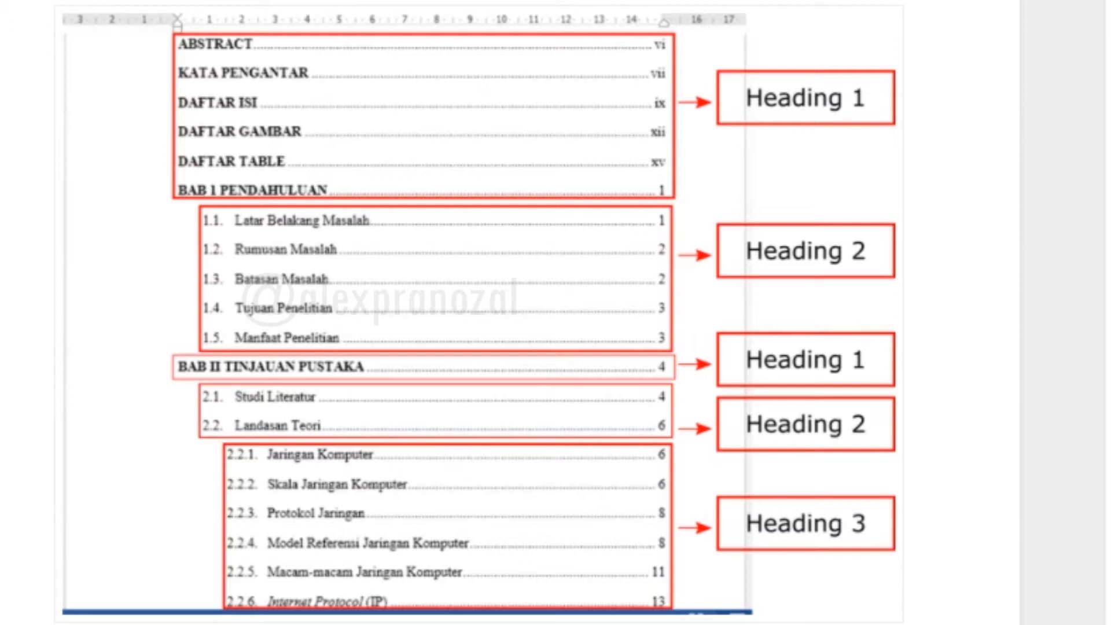
mouse_move(354, 624)
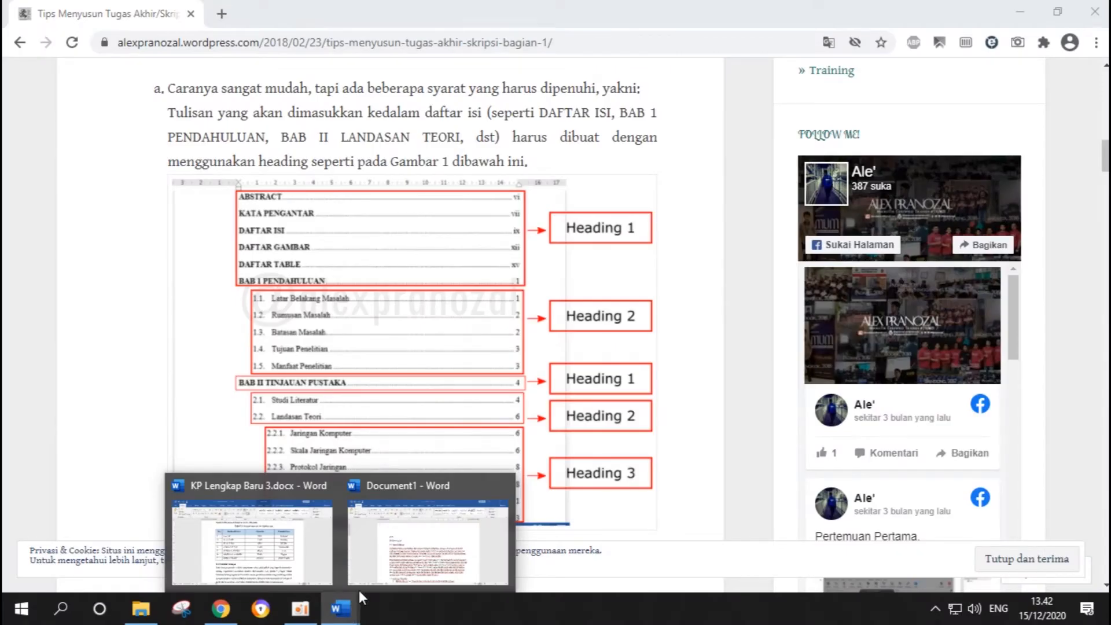
left_click(451, 619)
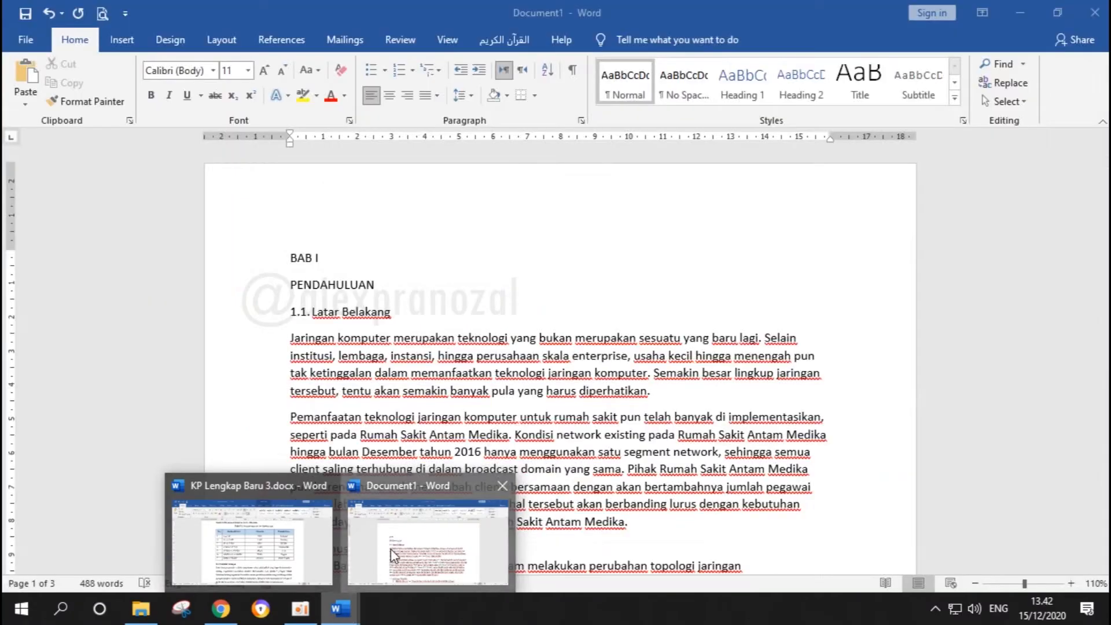
Apply the Heading 1 style to the chapter title lines "BAB I" and "PENDAHULUAN"
left_click(476, 304)
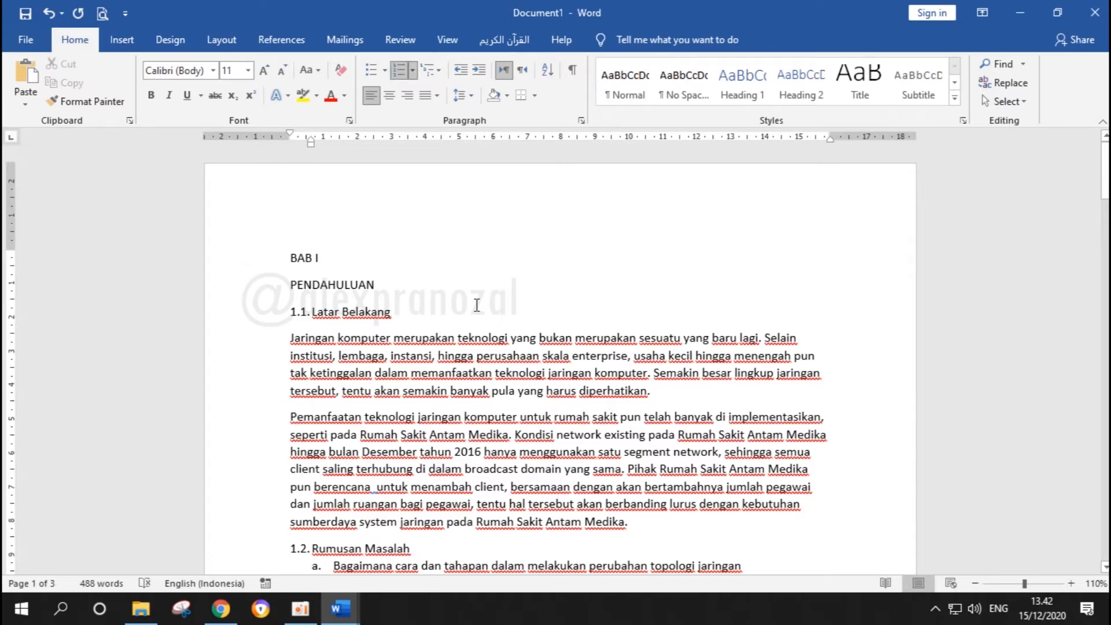
left_click_drag(388, 284, 268, 253)
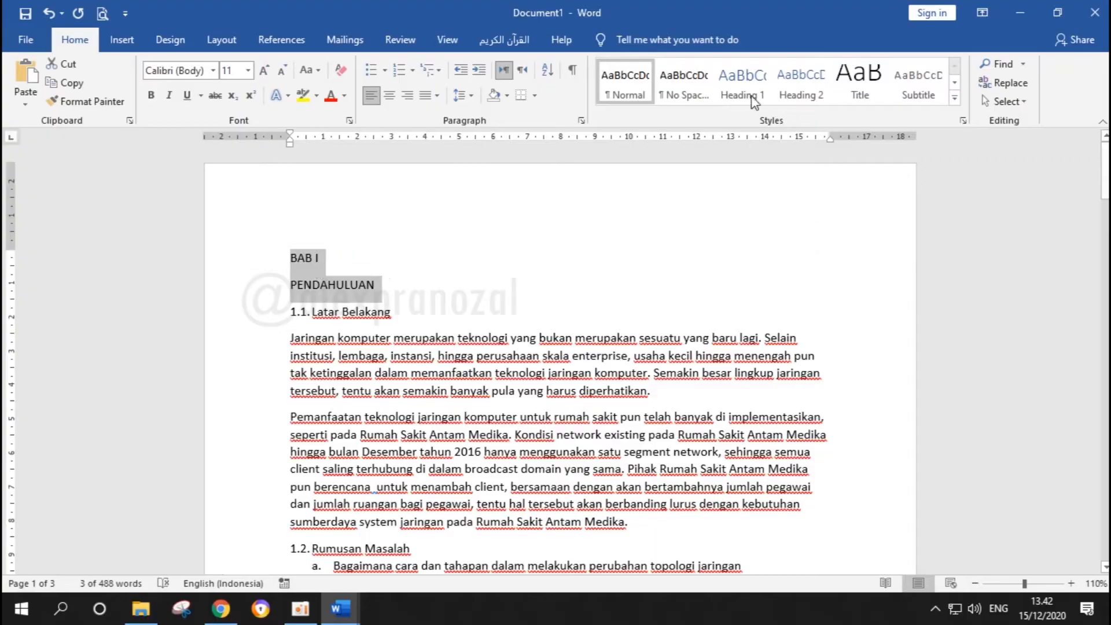
left_click(750, 92)
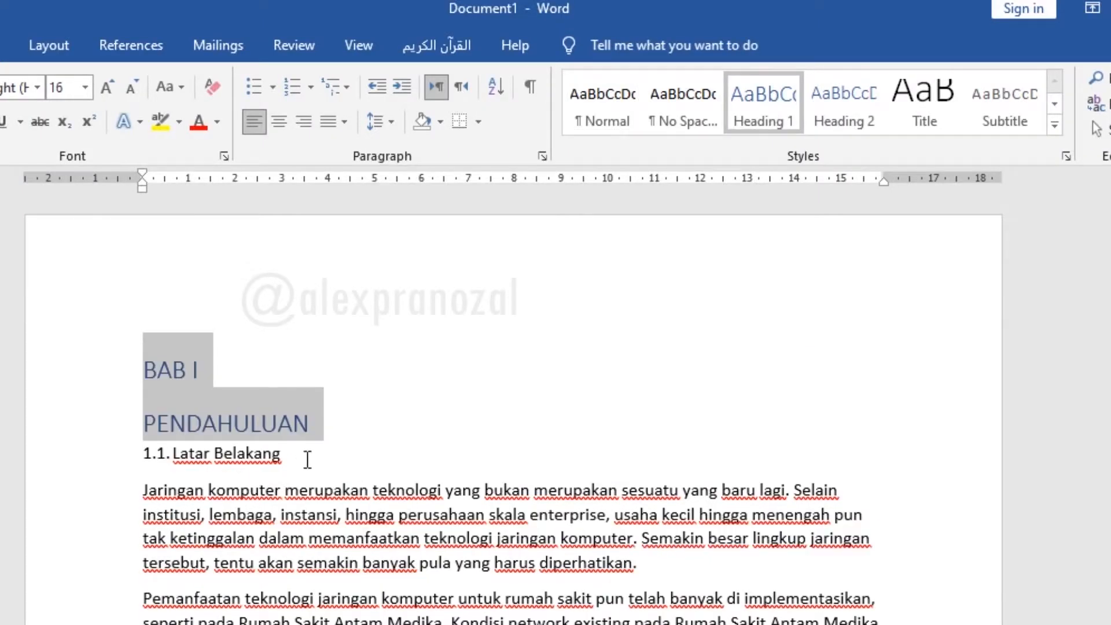
Apply the Heading 2 style to "Latar Belakang" and number it 1.1
left_click_drag(325, 464, 142, 459)
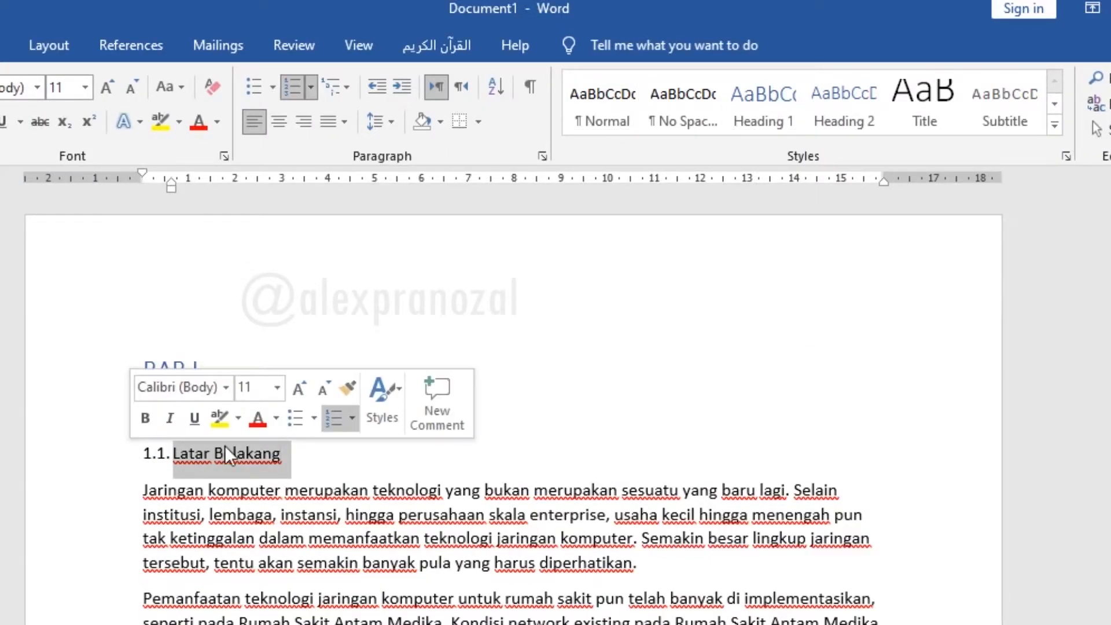
left_click(858, 118)
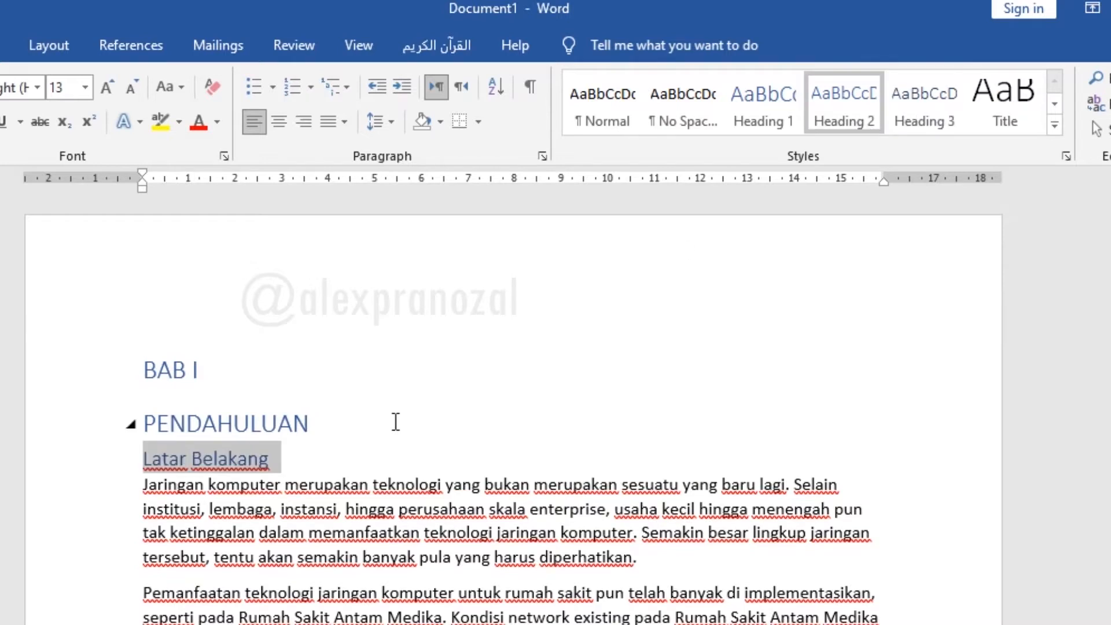
key("Home")
type("1")
type(".1")
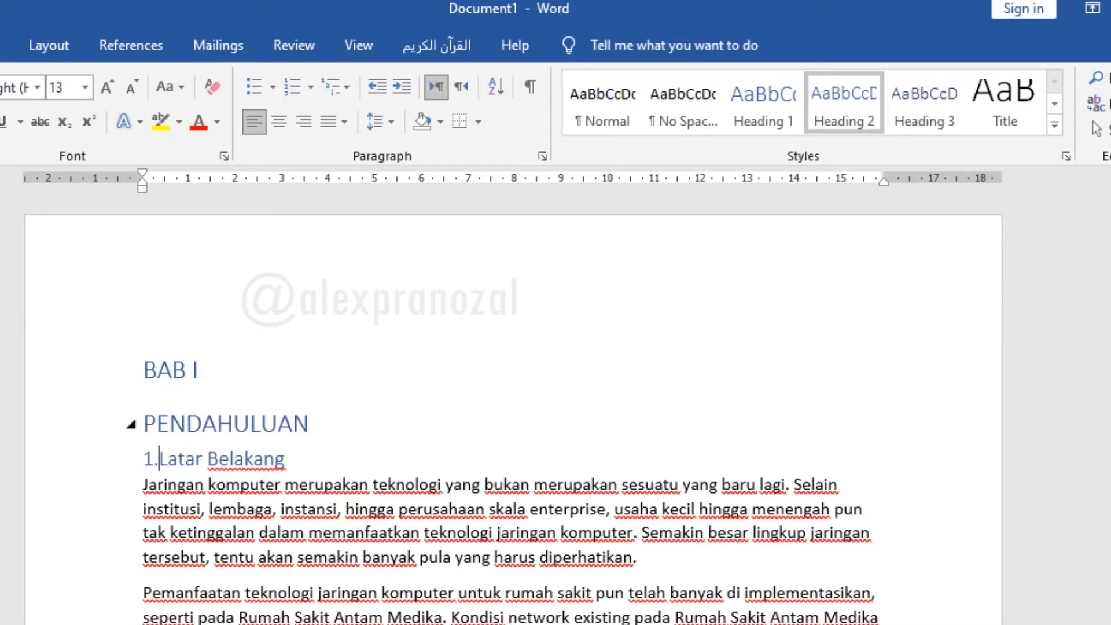
type(".")
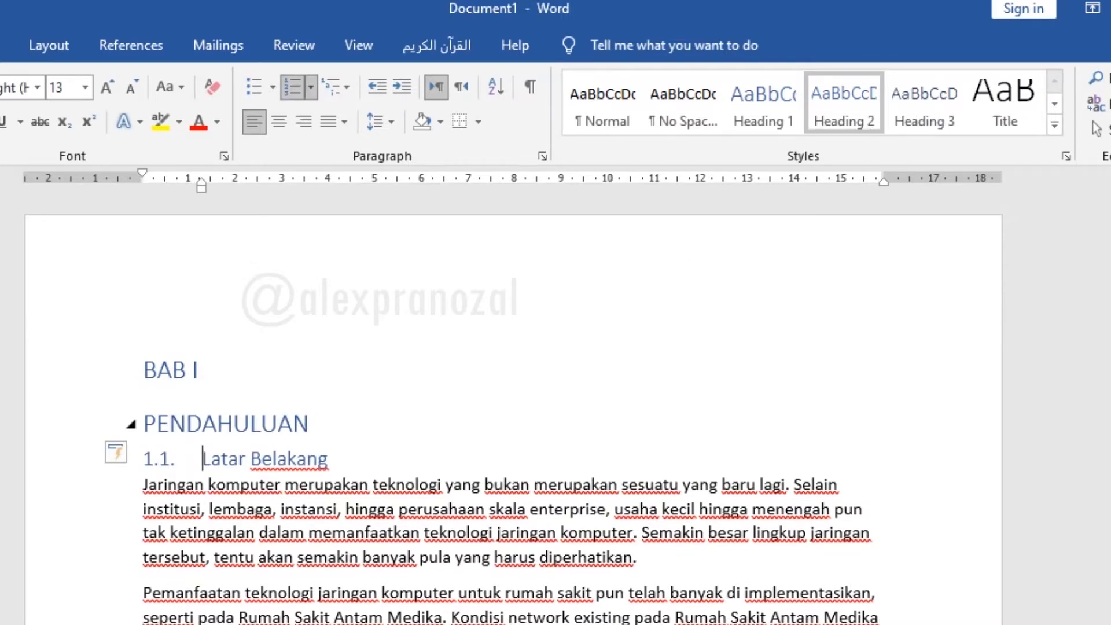
Apply the Heading 2 style to the "Rumusan Masalah" subheading and number it 1.2
scroll(391, 435, "down", 2)
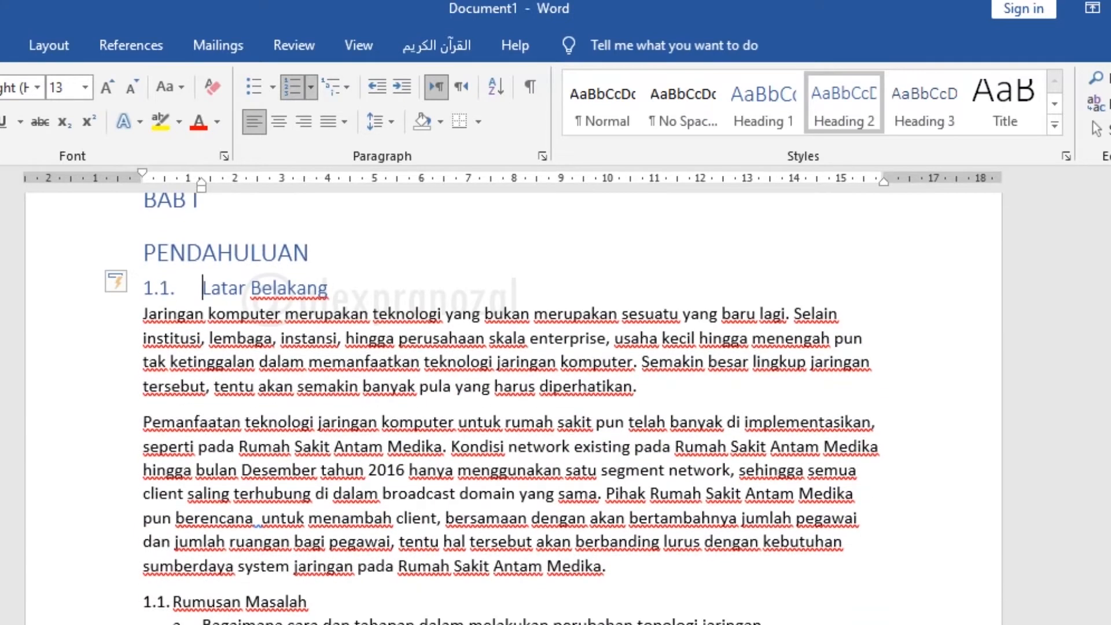
left_click(173, 601)
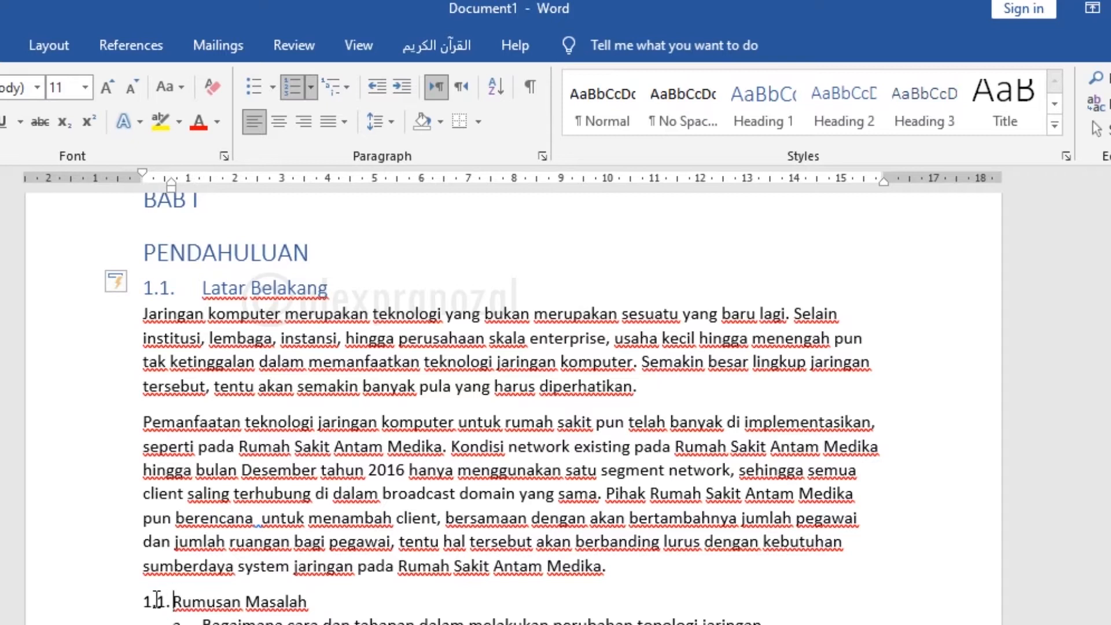
left_click(133, 602)
left_click(841, 107)
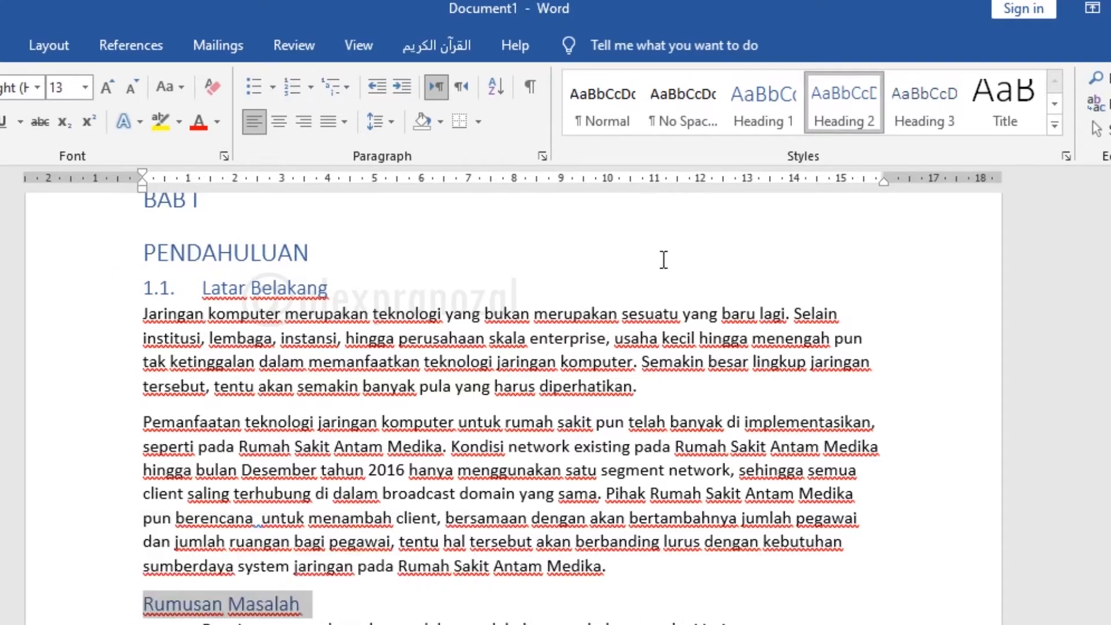
left_click(146, 604)
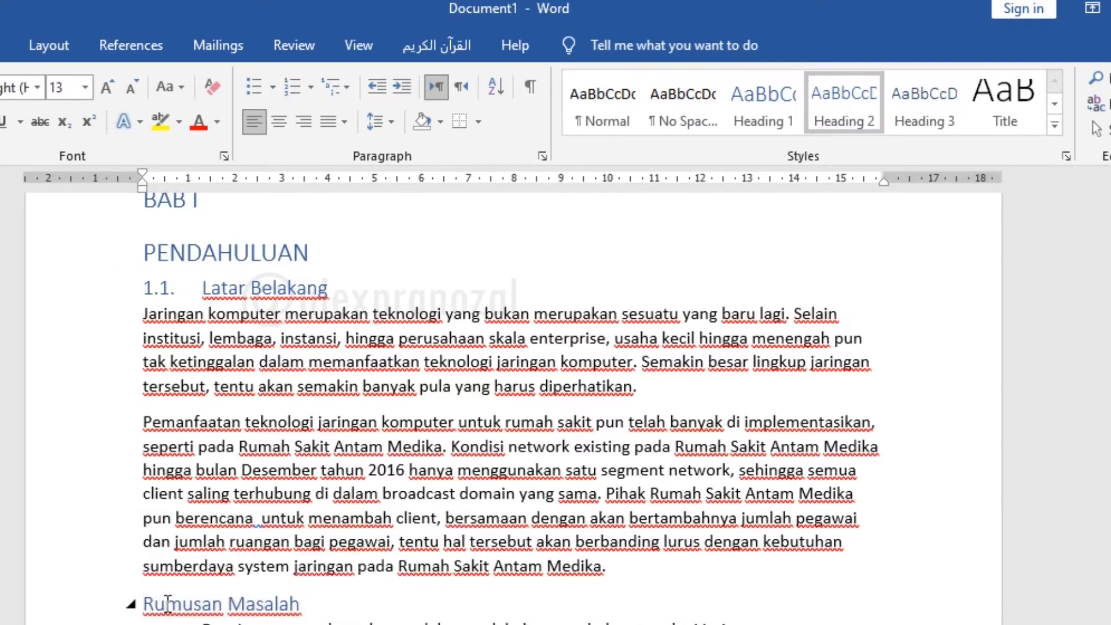
type("1.2.")
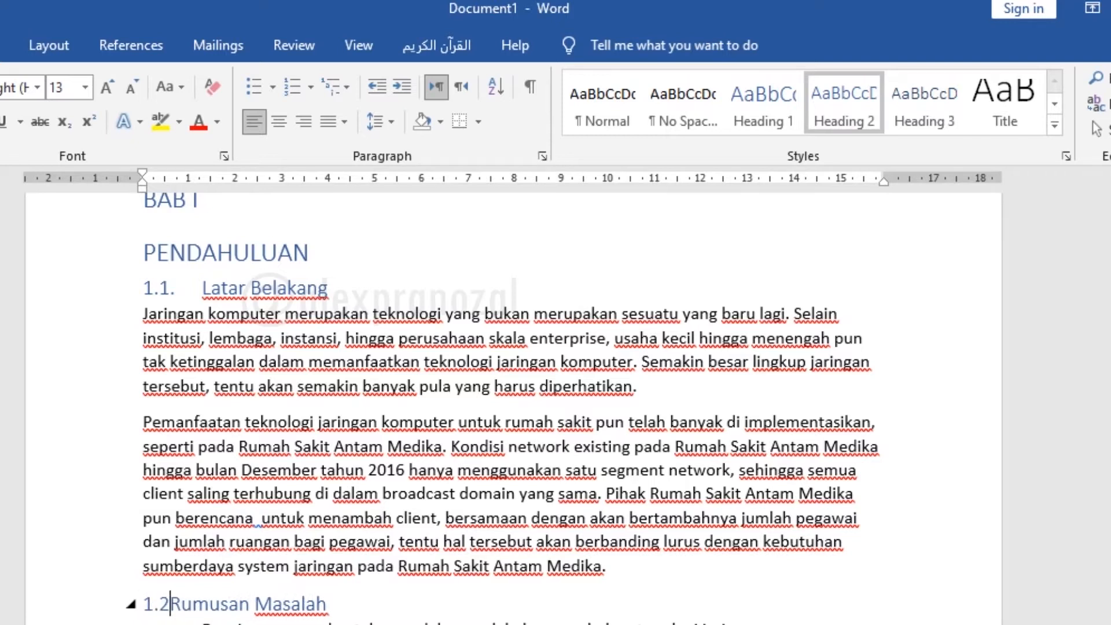
key("Tab")
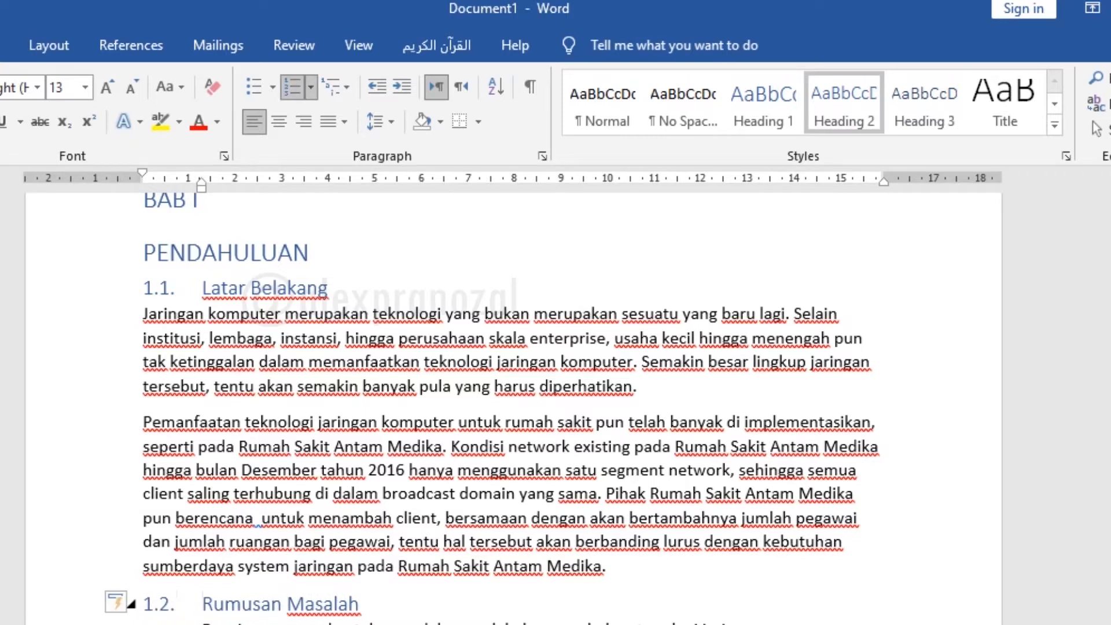
Apply the Heading 1 style to the chapter title lines "BAB II" and "LANDASAN TEORI"
scroll(201, 412, "down", 3)
scroll(201, 412, "down", 1)
left_click_drag(143, 462, 287, 497)
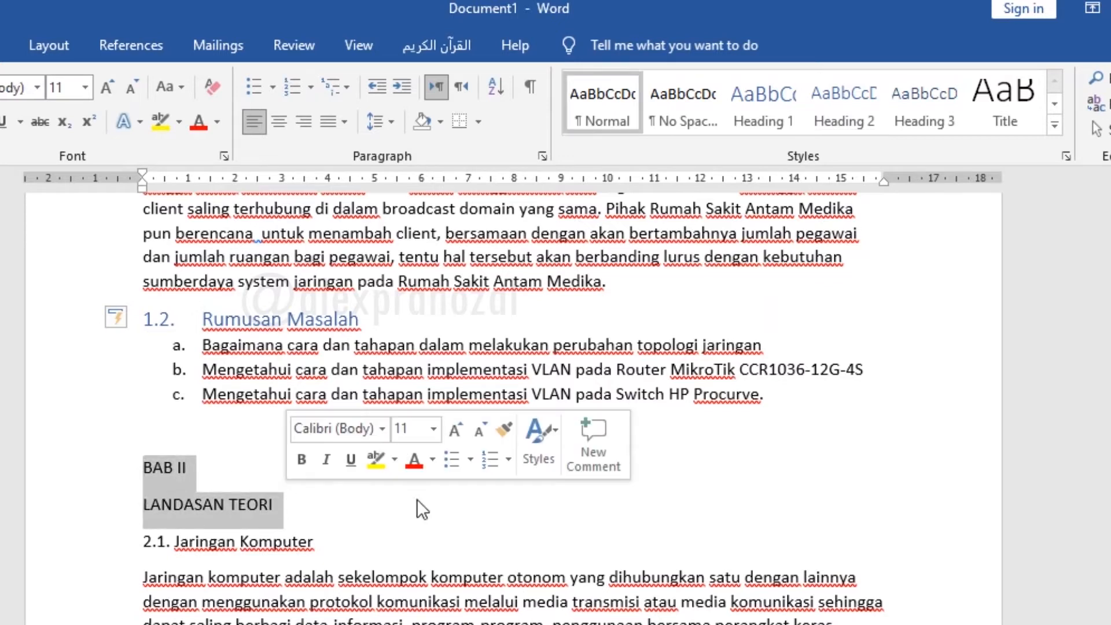
left_click(770, 94)
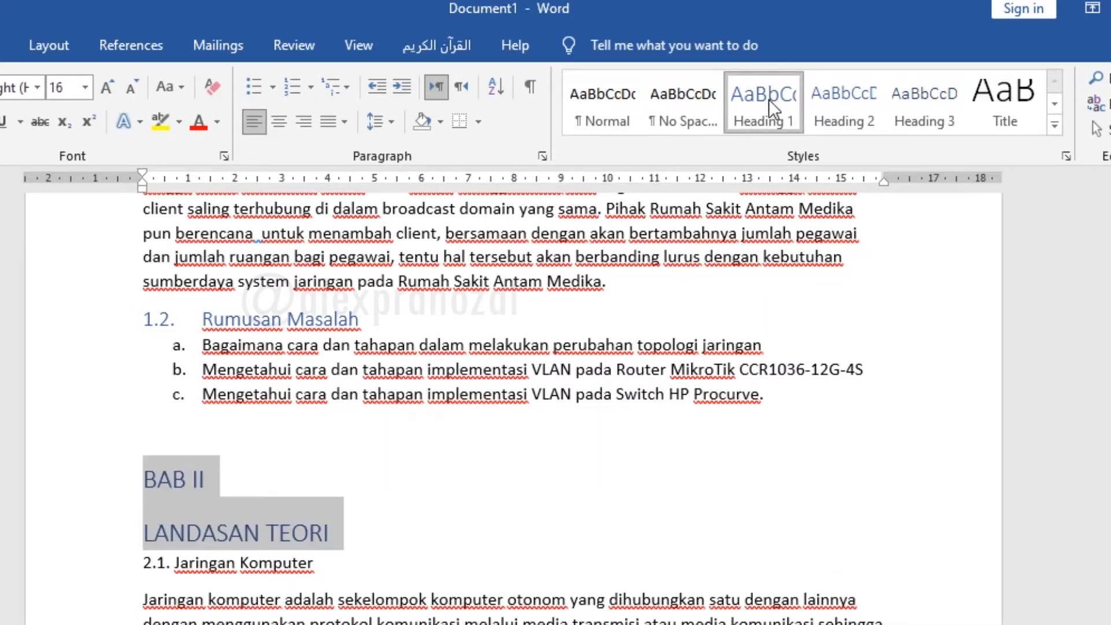
Apply the Heading 2 style to the subheadings "2.1. Jaringan Komputer" and "2.2. Skala Jaringan Komputer"
left_click_drag(337, 565, 151, 562)
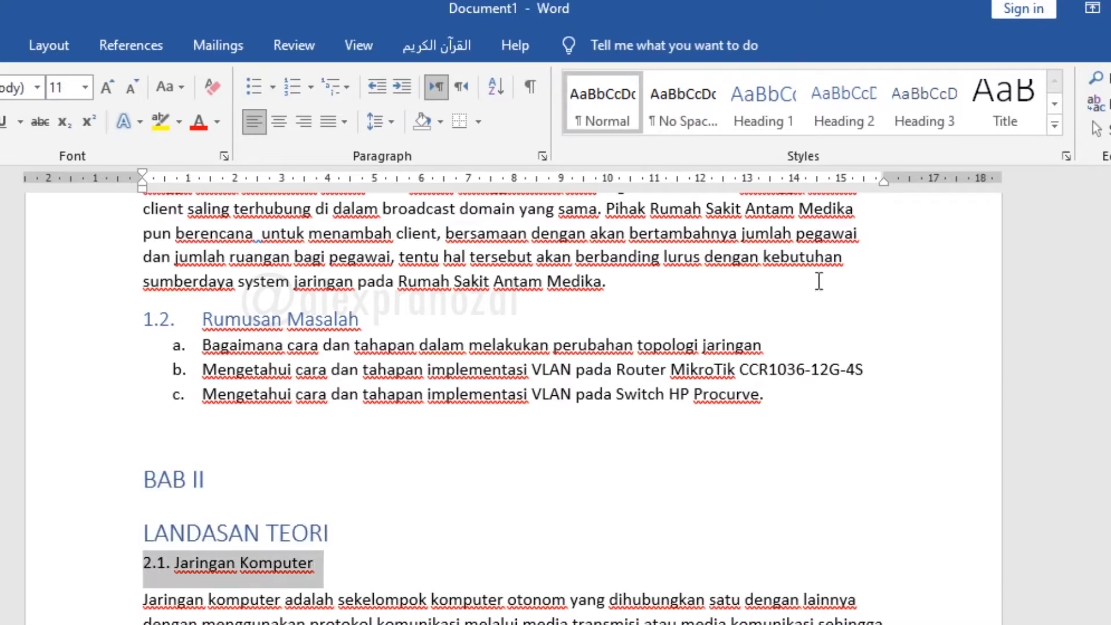
left_click(844, 125)
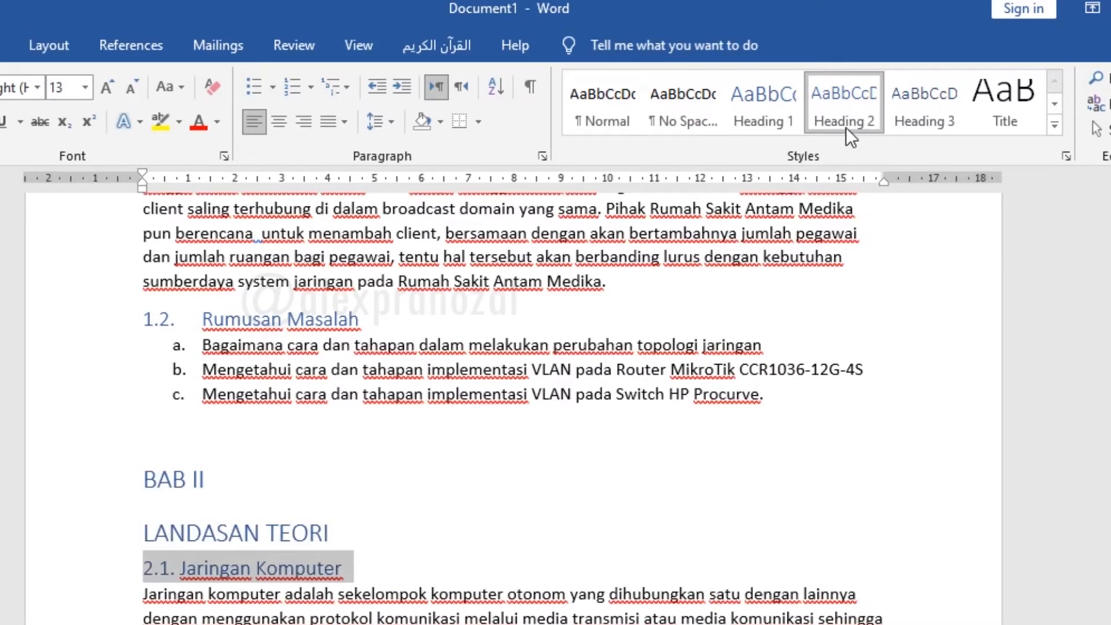
left_click(188, 514)
scroll(372, 513, "down", 4)
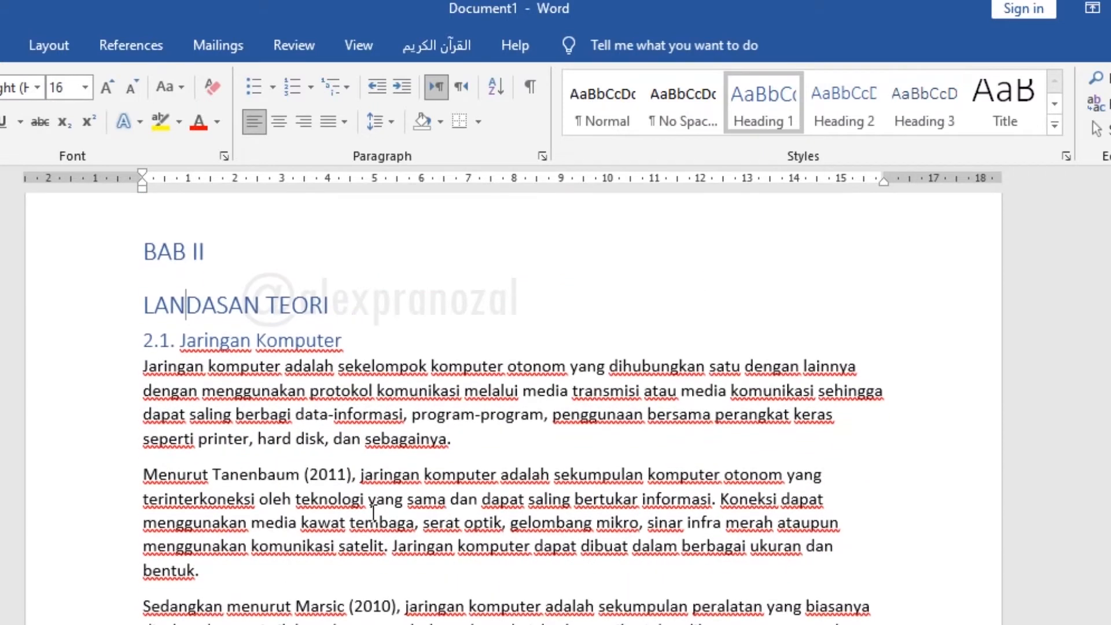
left_click_drag(143, 622, 367, 623)
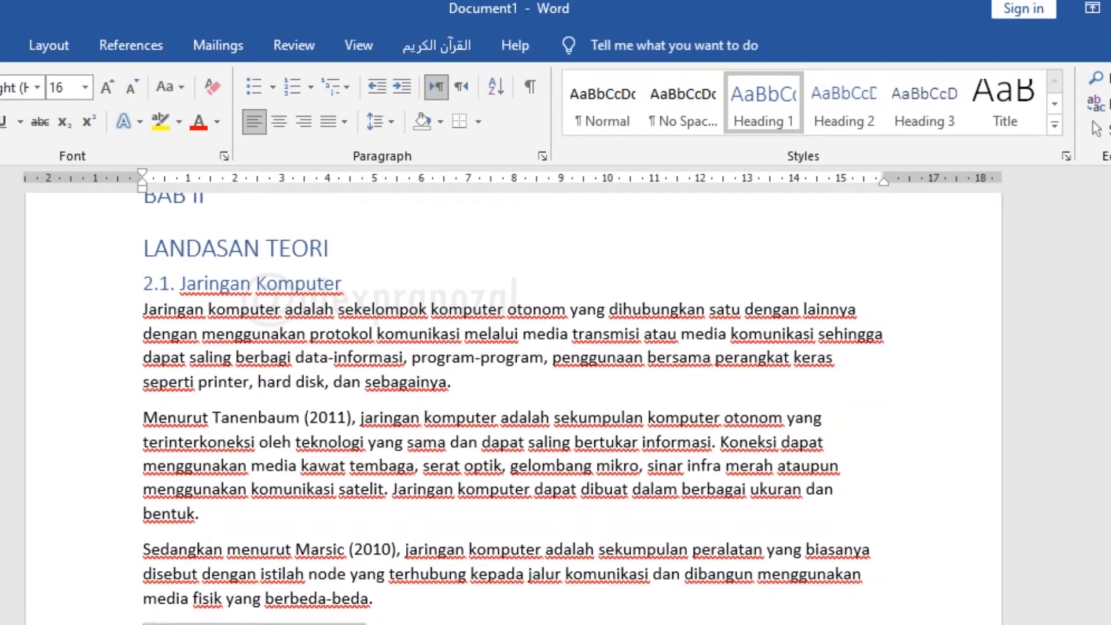
left_click(844, 125)
Apply the Heading 3 style to "2.2.1. Personal Area Network (PAN)" and "2.2.2. Local Area Network (LAN)"
scroll(149, 557, "down", 3)
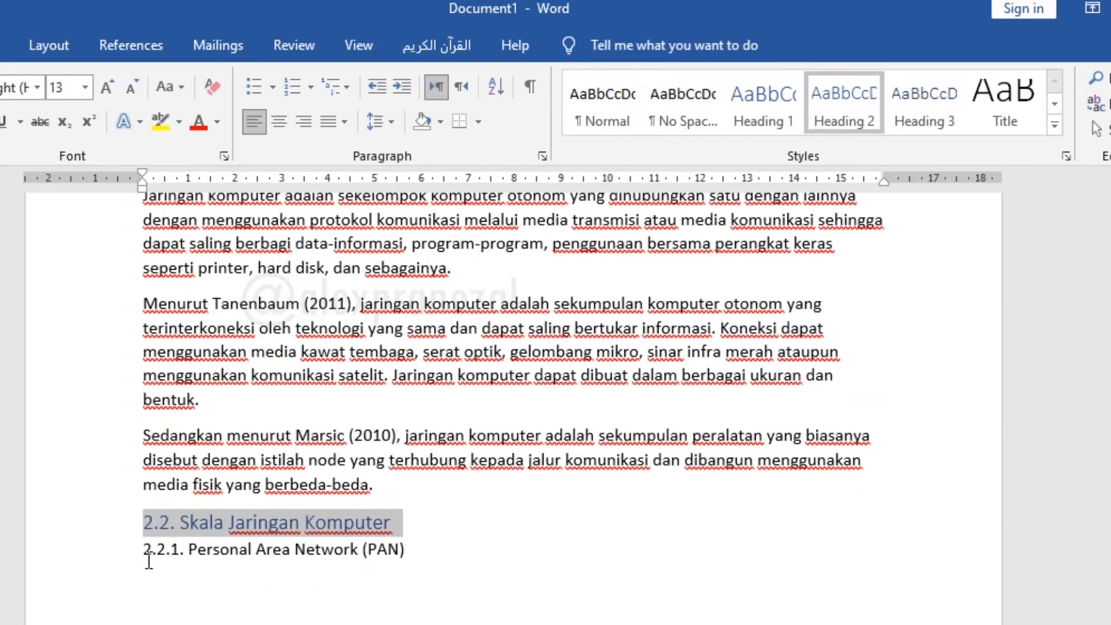
left_click_drag(144, 548, 404, 549)
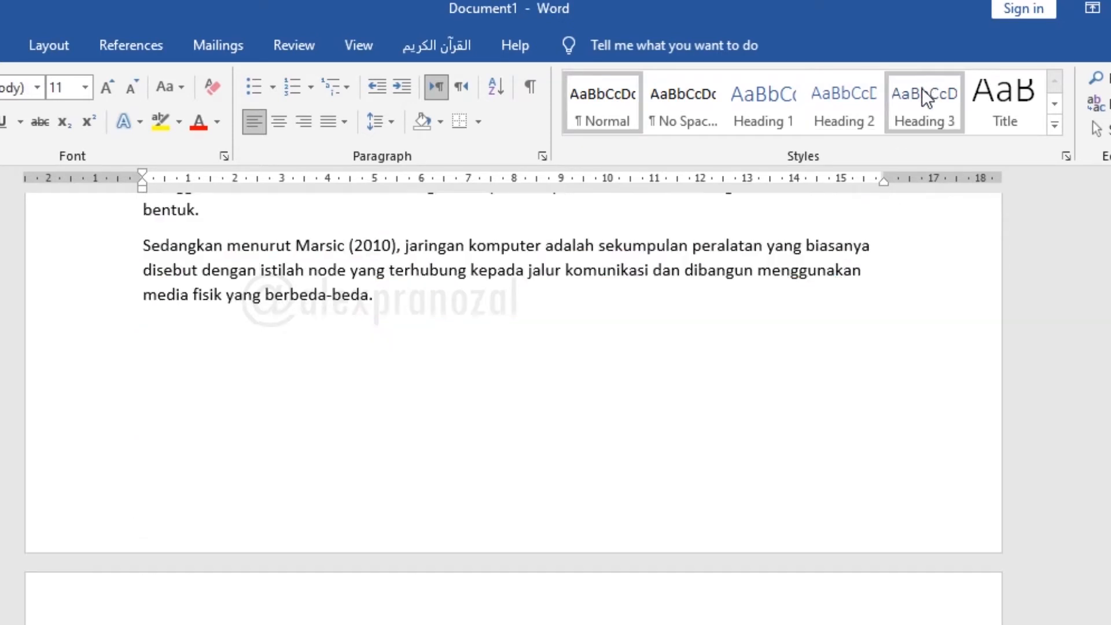
left_click(921, 93)
scroll(479, 503, "down", 9)
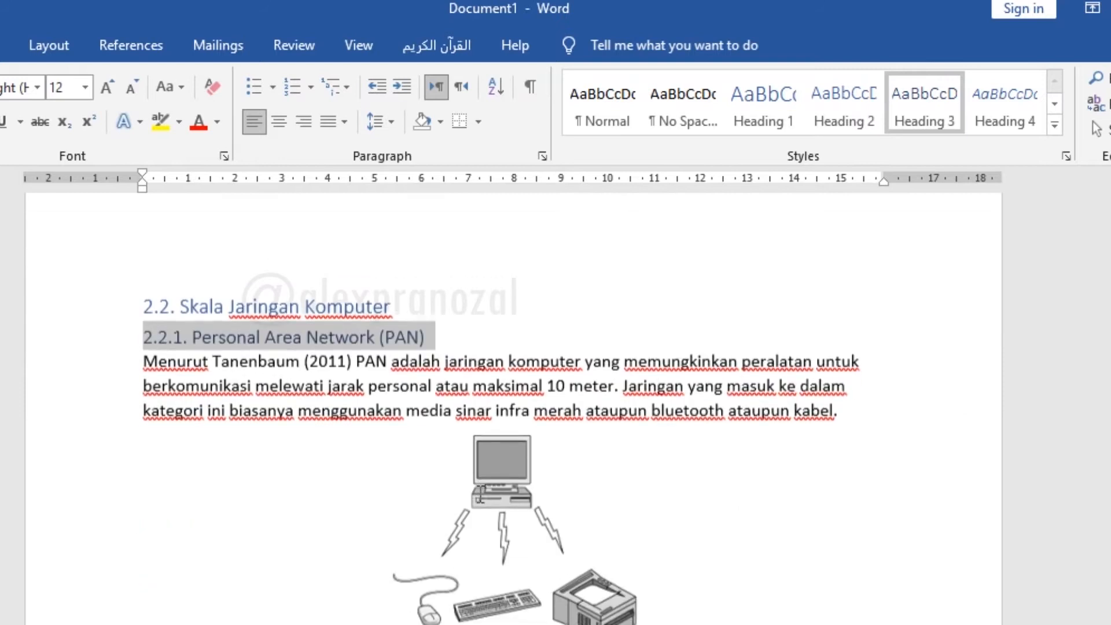
left_click_drag(139, 439, 381, 438)
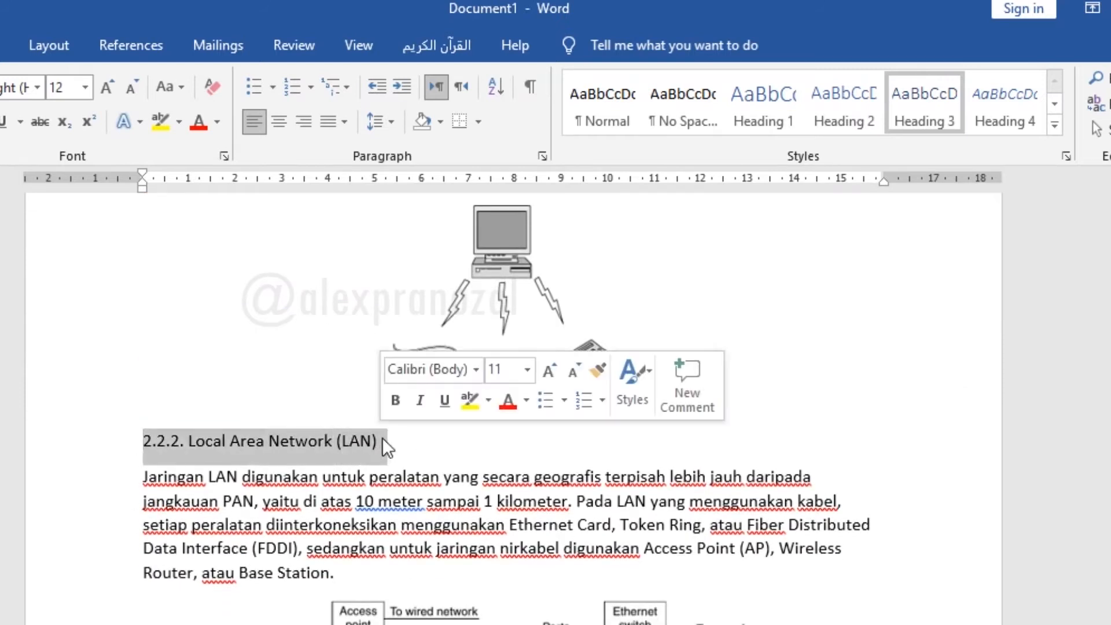
left_click(926, 95)
Number the "Internetworks" line 2.2.3. and apply the Heading 3 style to it
scroll(665, 474, "down", 7)
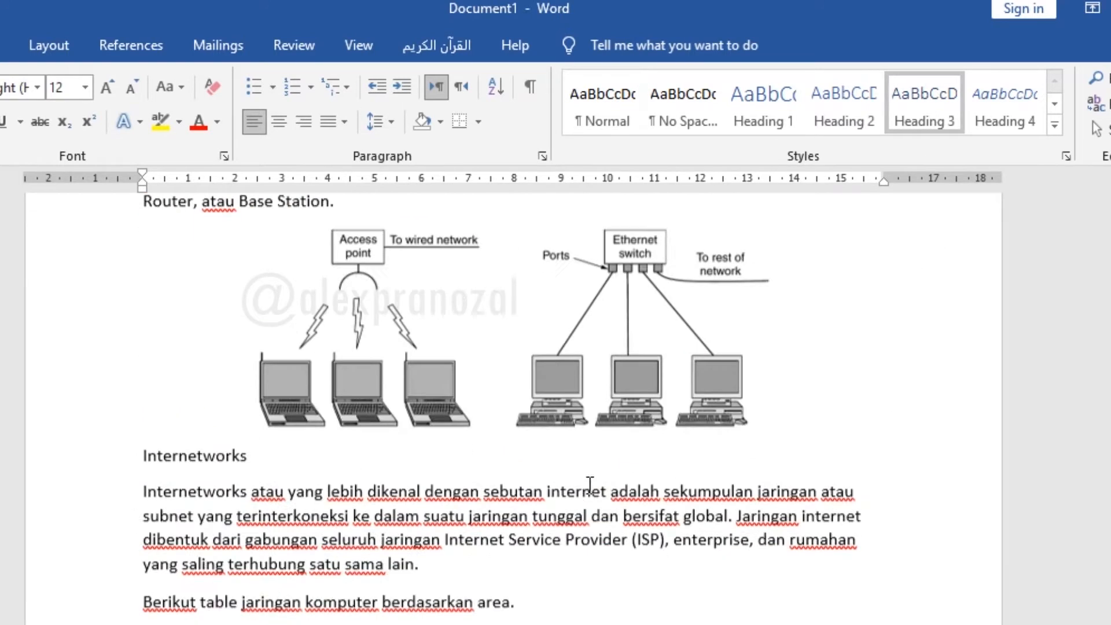
left_click(139, 417)
scroll(247, 456, "up", 6)
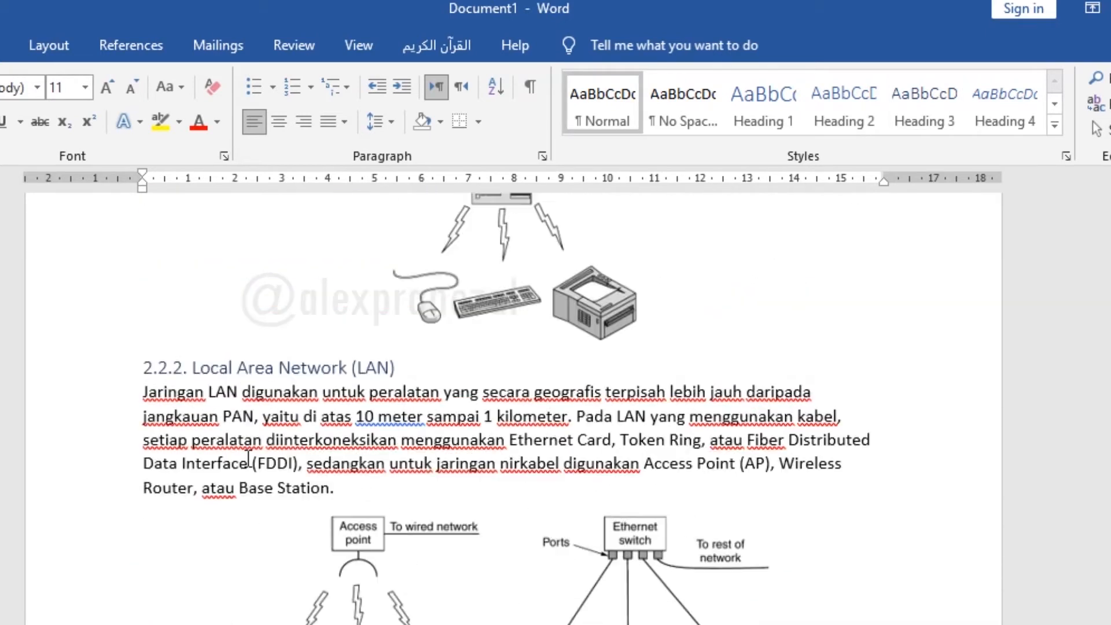
scroll(248, 457, "down", 4)
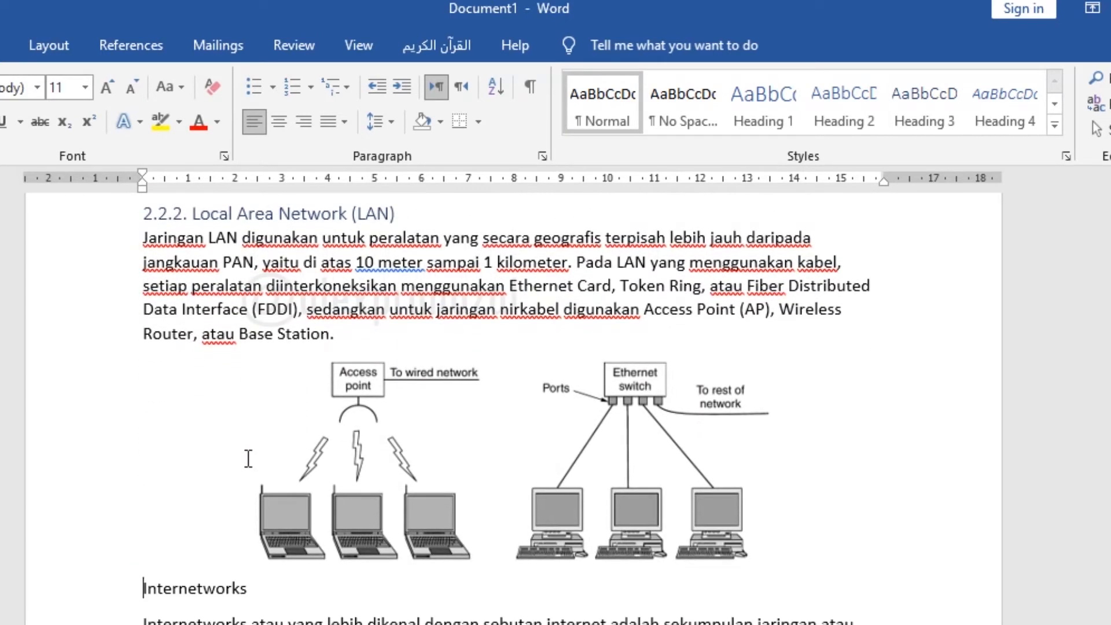
type("2.2")
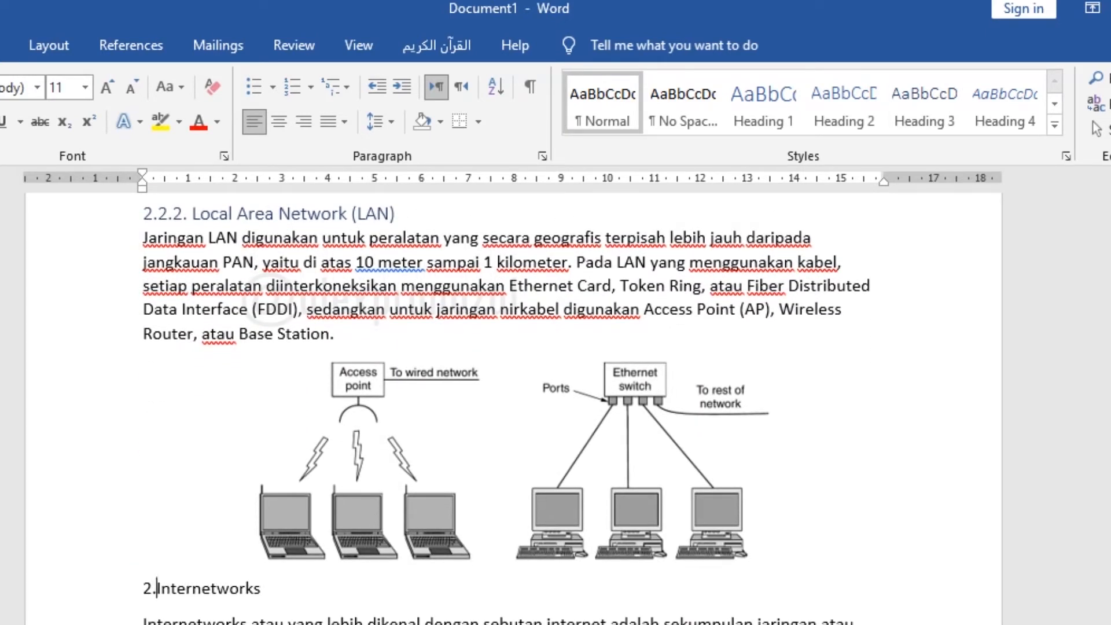
type(".3")
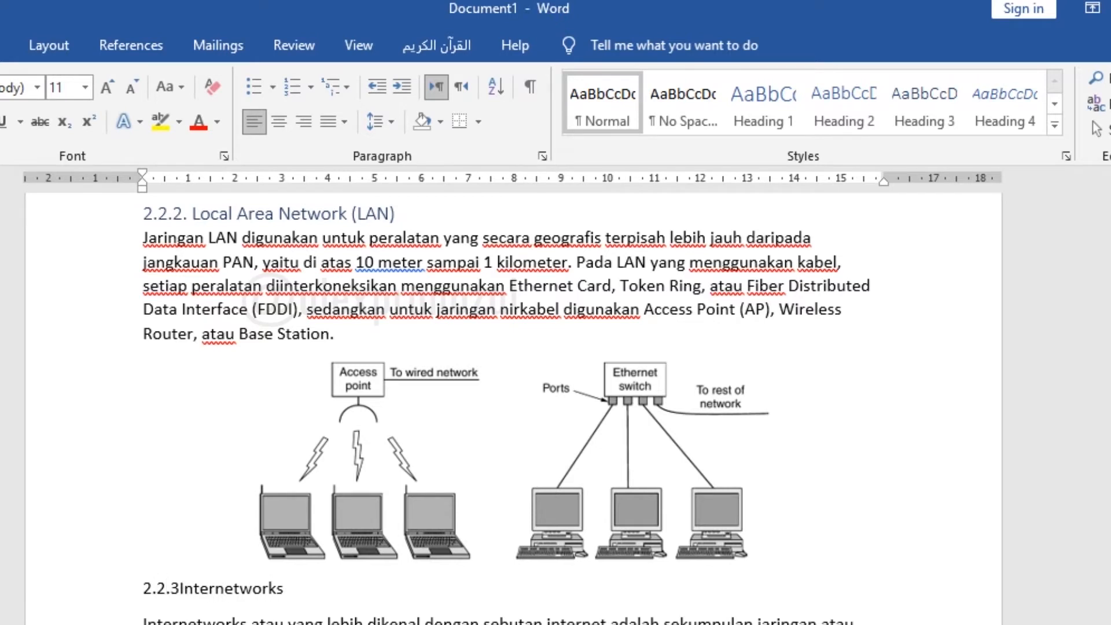
scroll(249, 453, "up", 1)
left_click(925, 126)
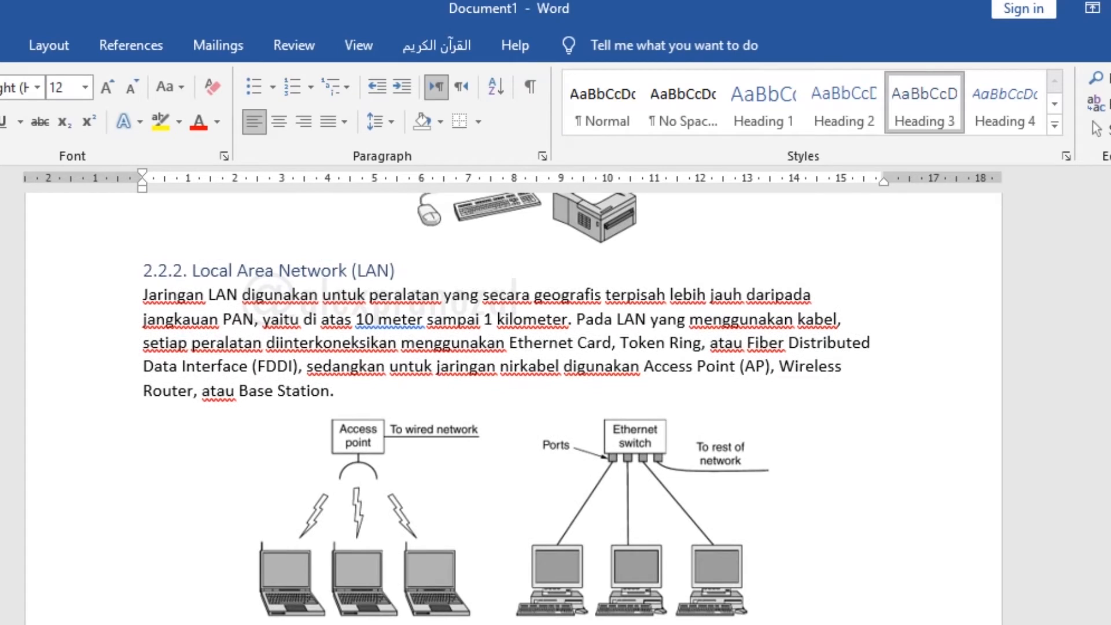
scroll(414, 541, "down", 6)
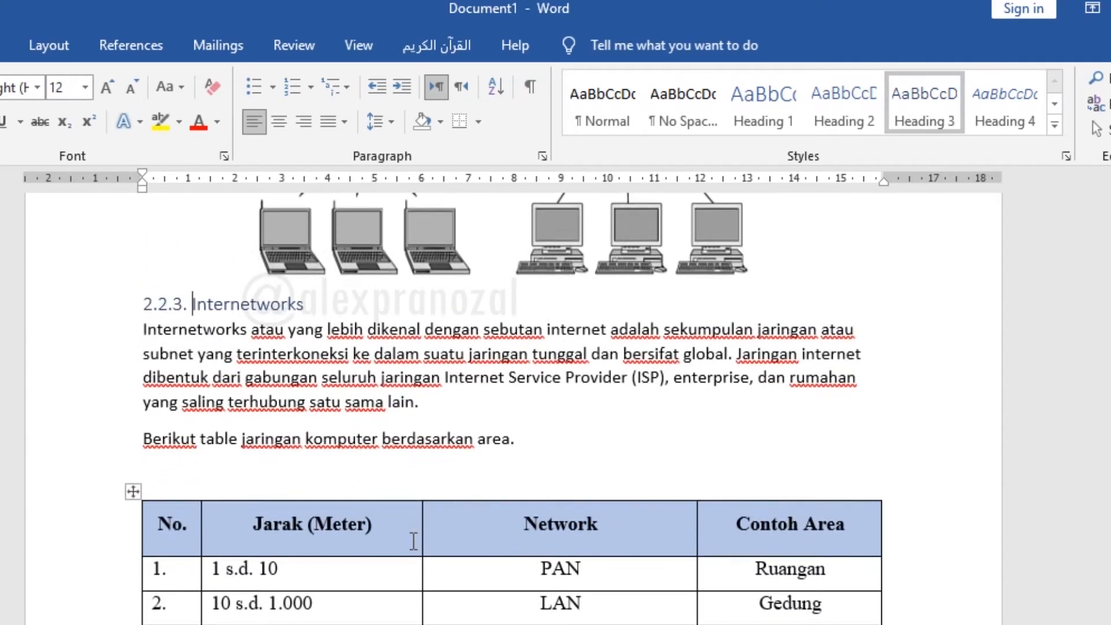
scroll(414, 541, "up", 5)
scroll(413, 540, "down", 8)
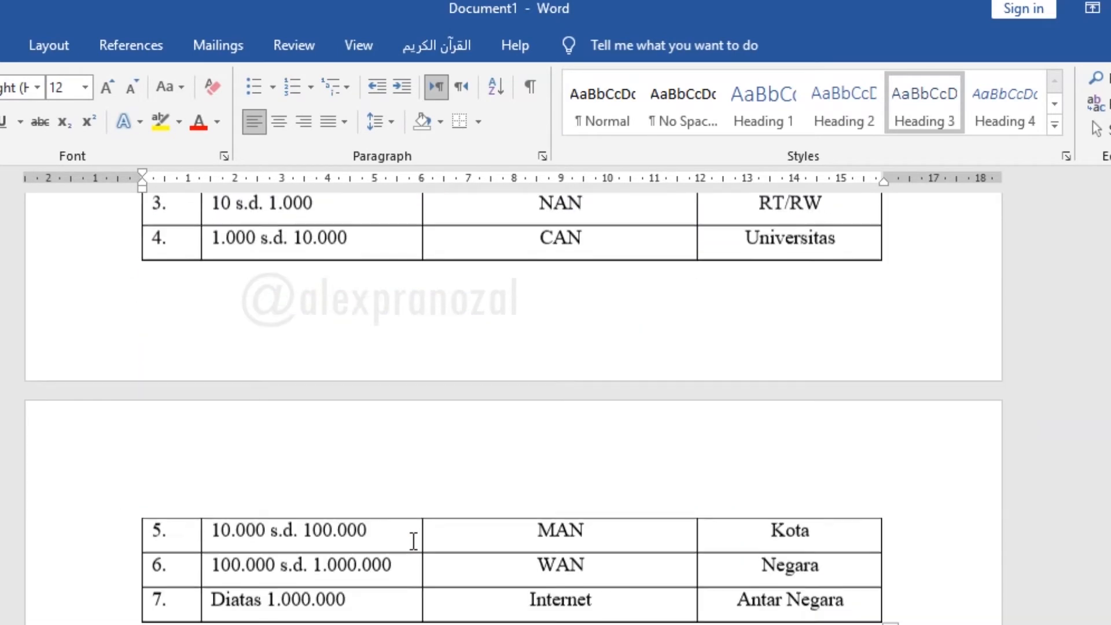
scroll(414, 541, "down", 4)
scroll(414, 541, "up", 6)
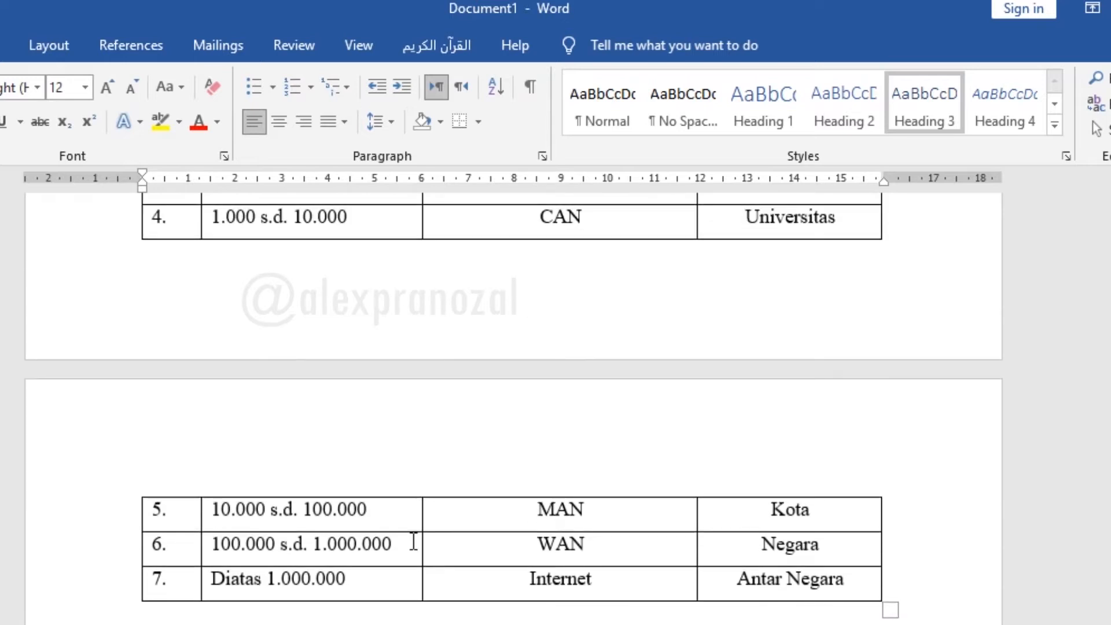
Modify the Heading 1 style to use the Times New Roman (Headings CS) font at size 14
key("ctrl+Home")
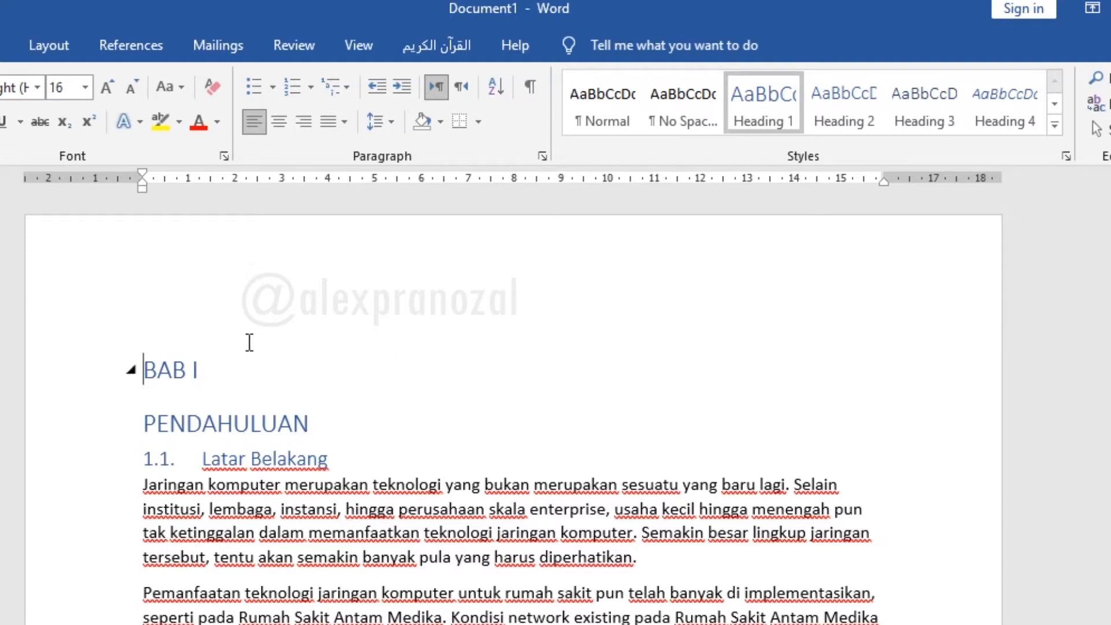
left_click(559, 508)
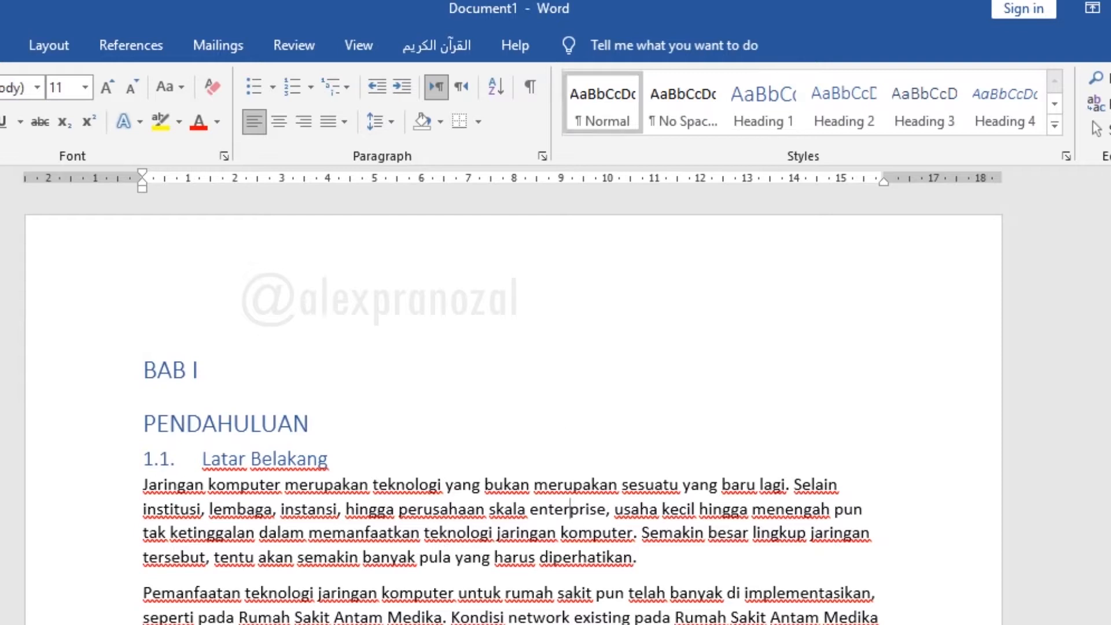
left_click(582, 471)
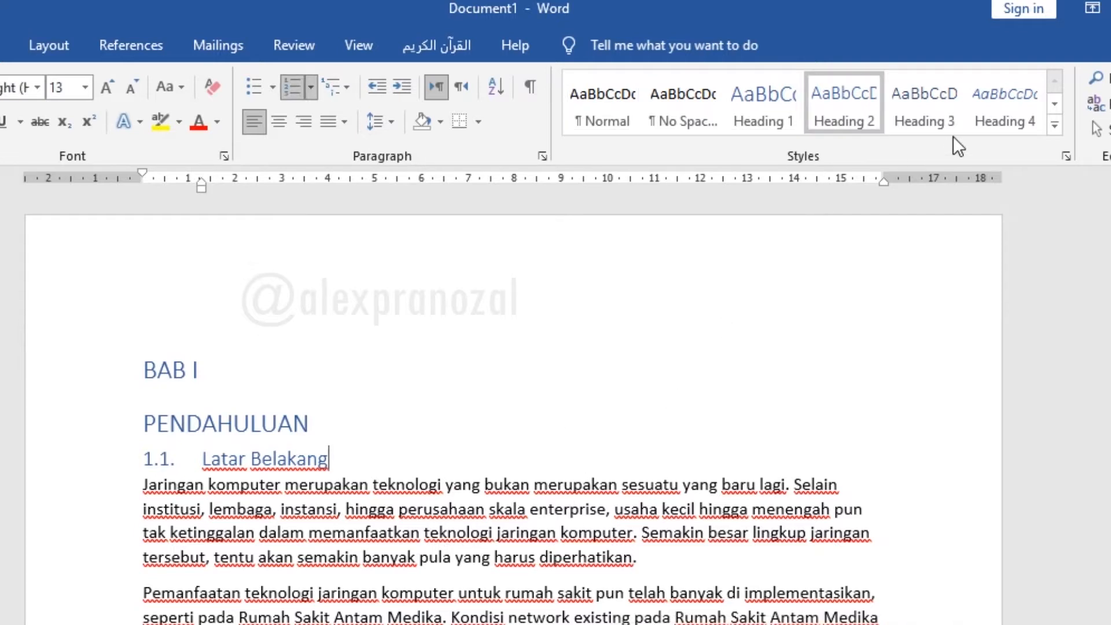
left_click(255, 374)
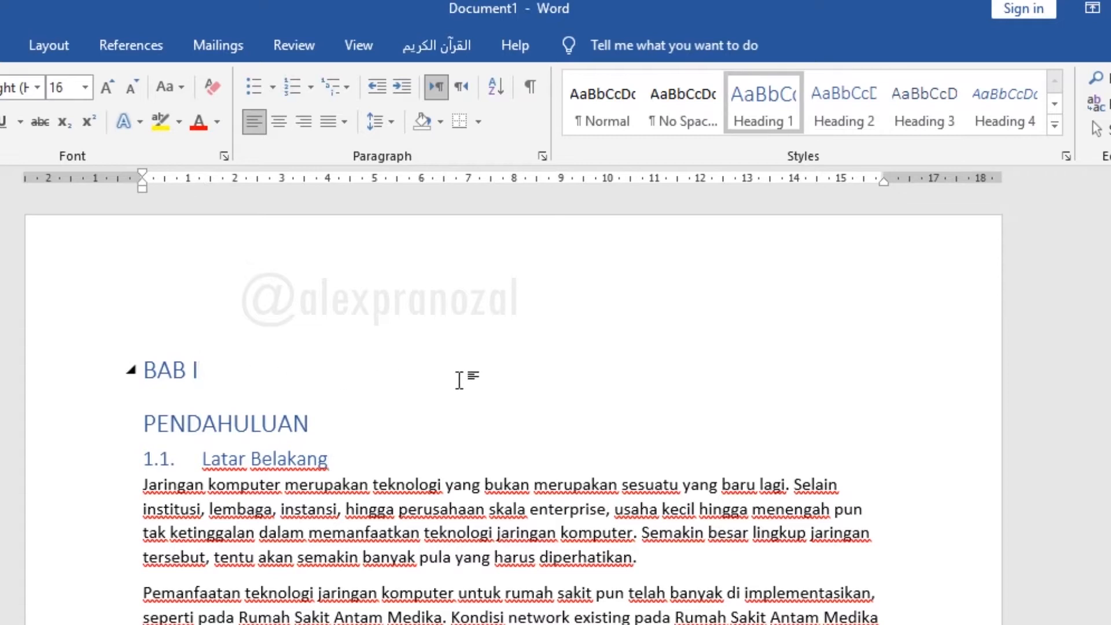
left_click_drag(258, 406, 144, 362)
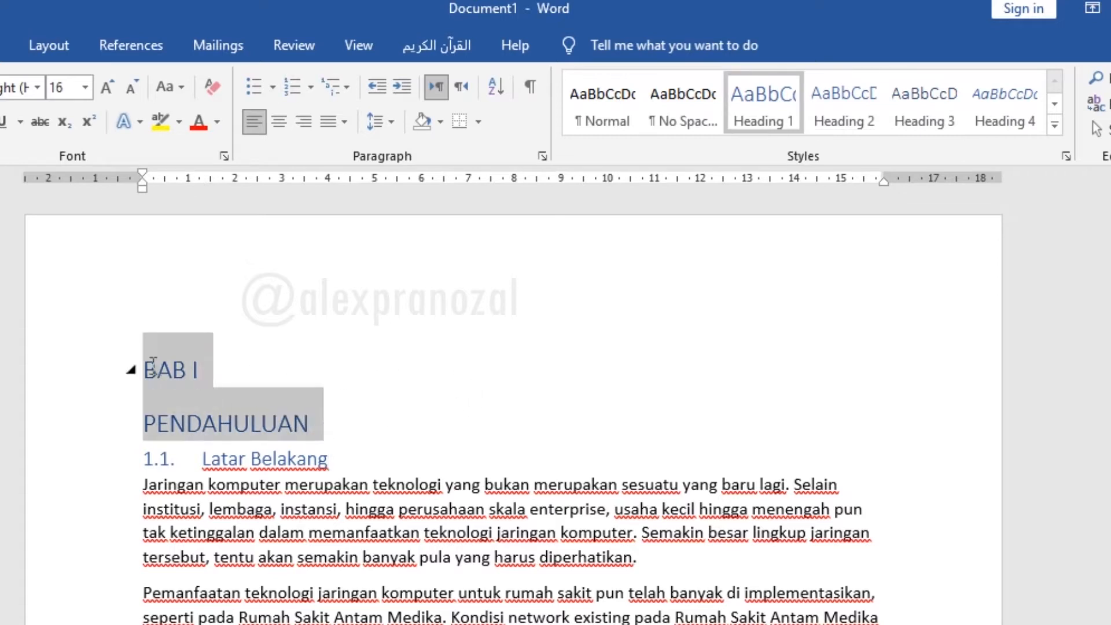
right_click(765, 109)
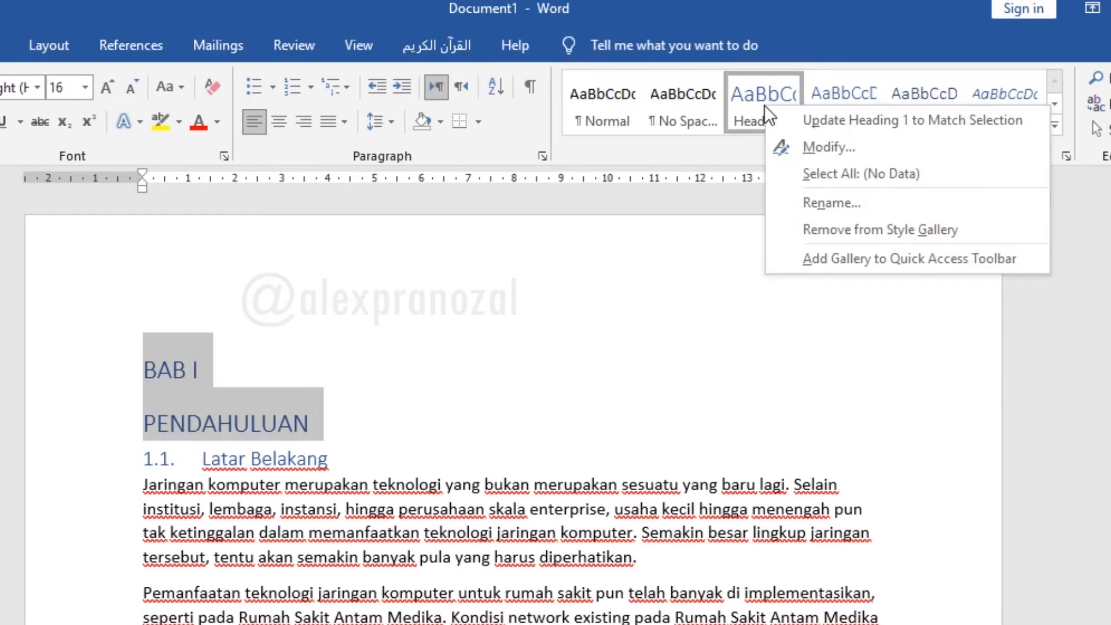
left_click(822, 145)
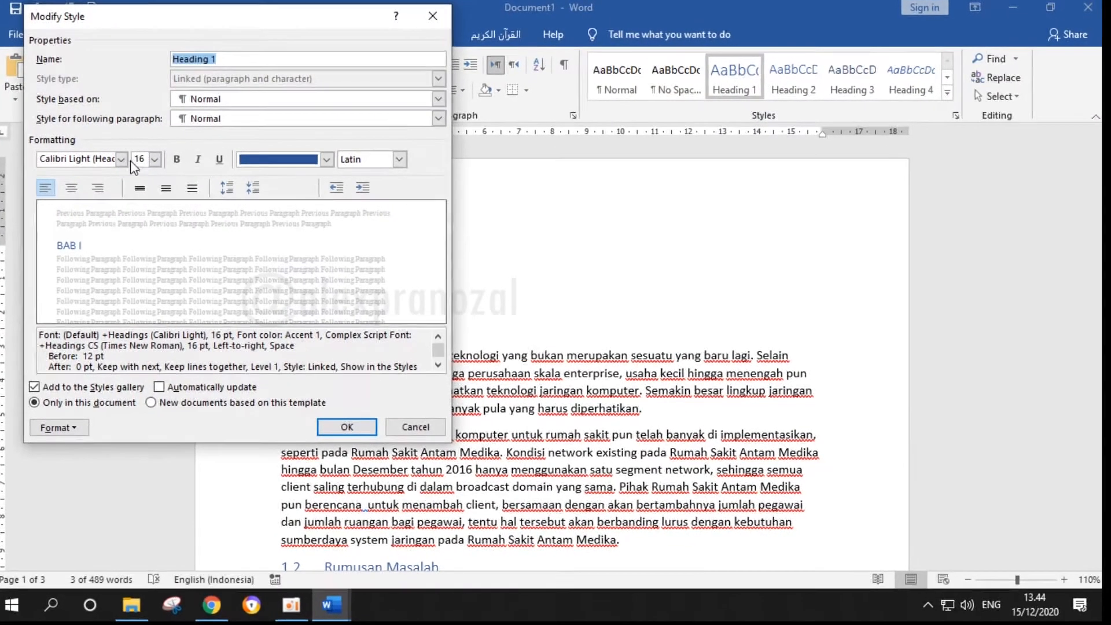
left_click(122, 160)
left_click(120, 160)
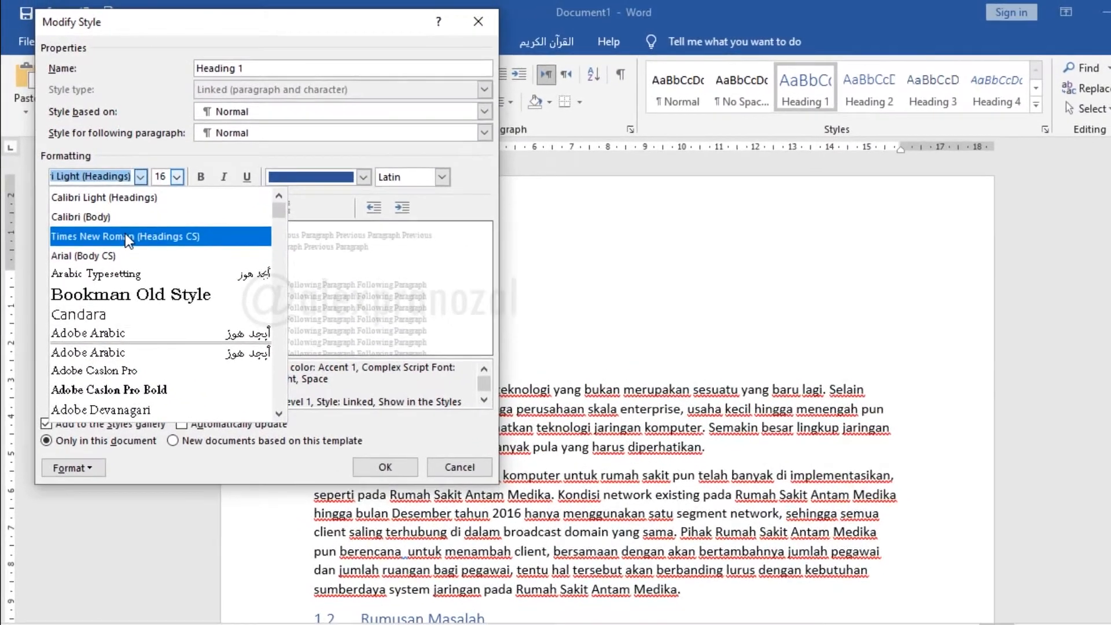
left_click(120, 225)
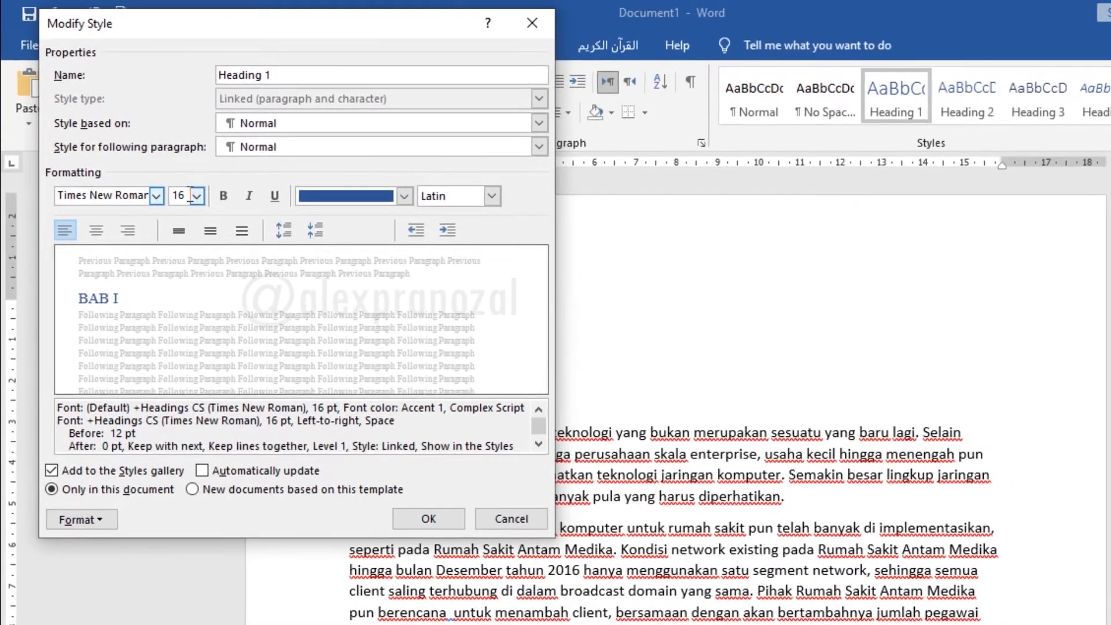
left_click(187, 186)
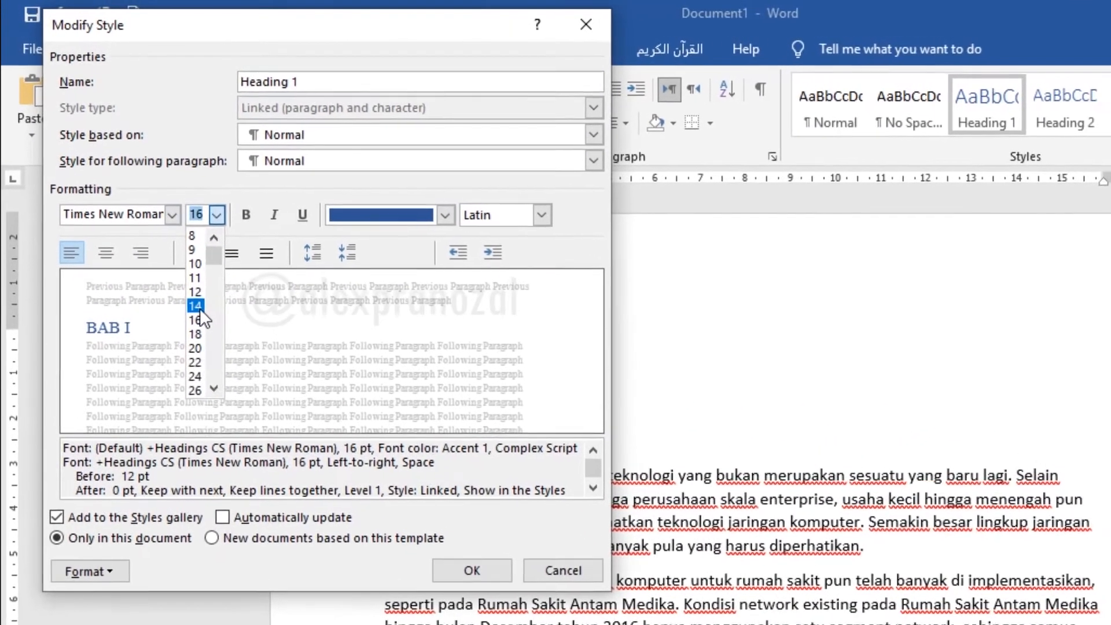
left_click(191, 292)
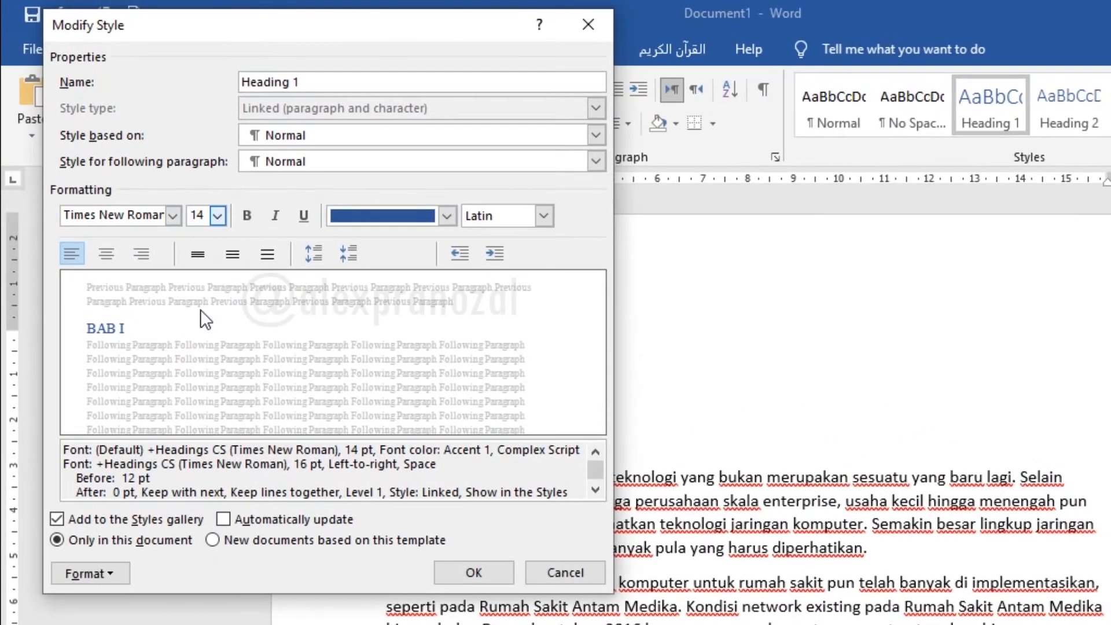
Make the Heading 1 style bold and set its font color to Automatic
left_click(246, 214)
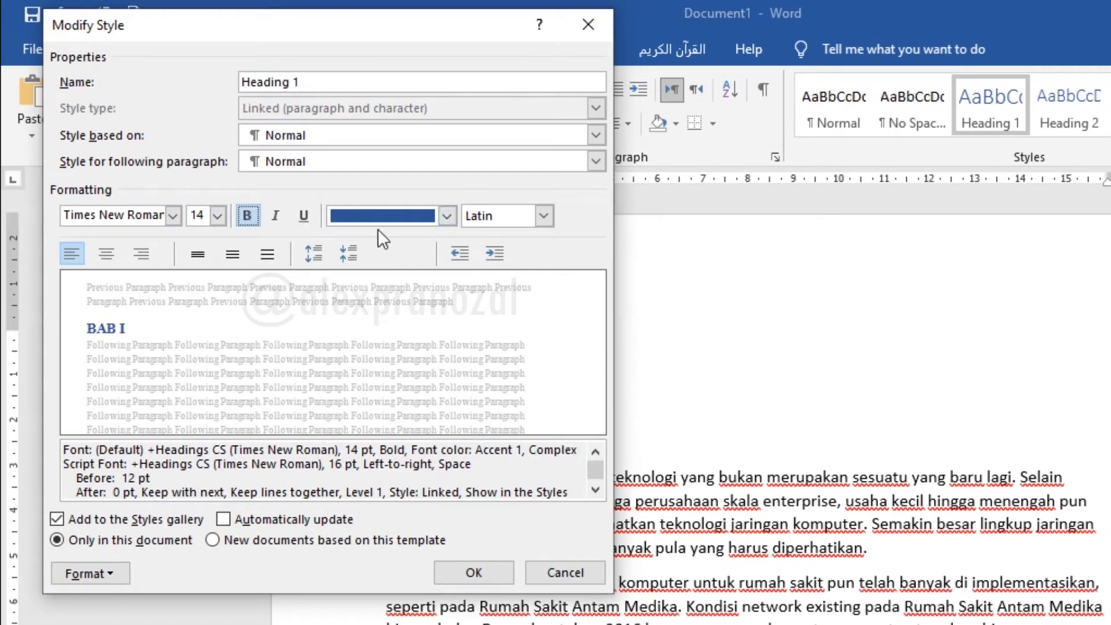
left_click(391, 215)
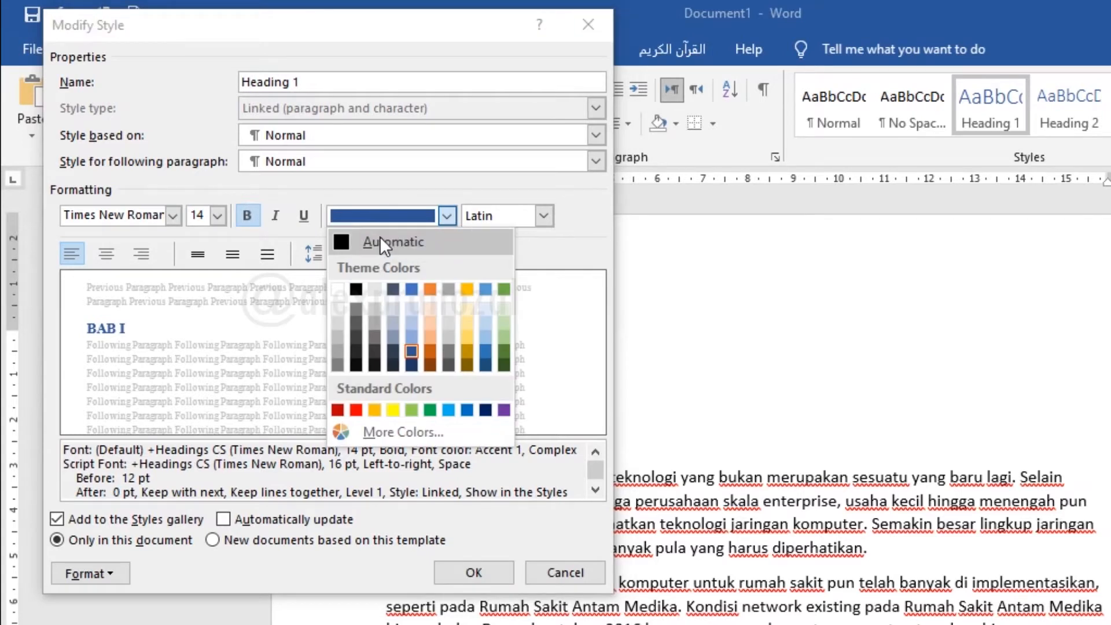
left_click(380, 237)
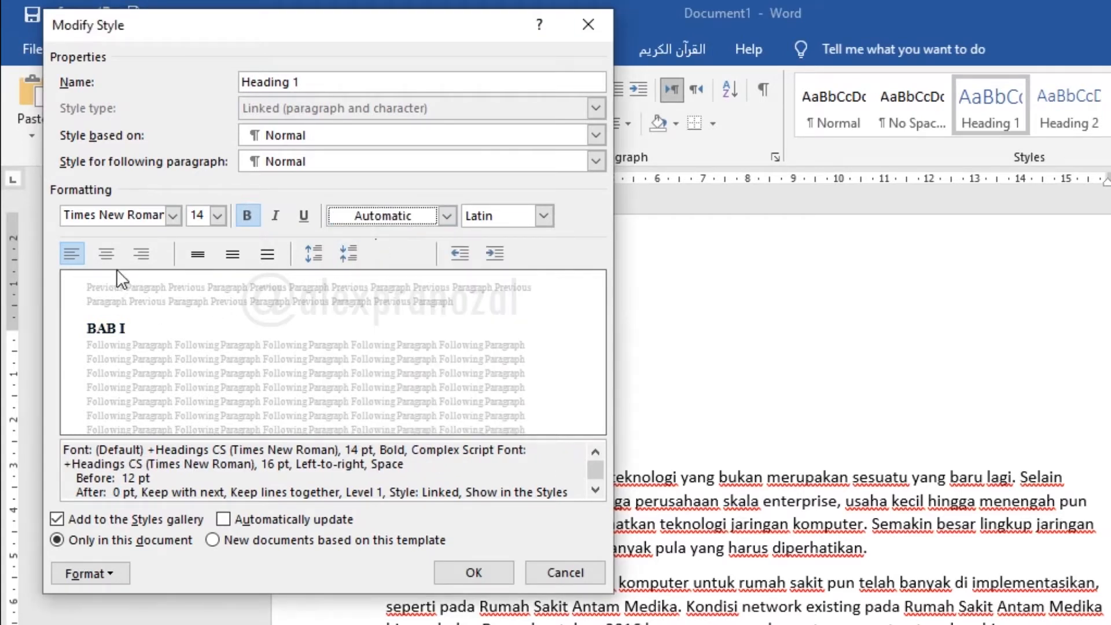
left_click(104, 253)
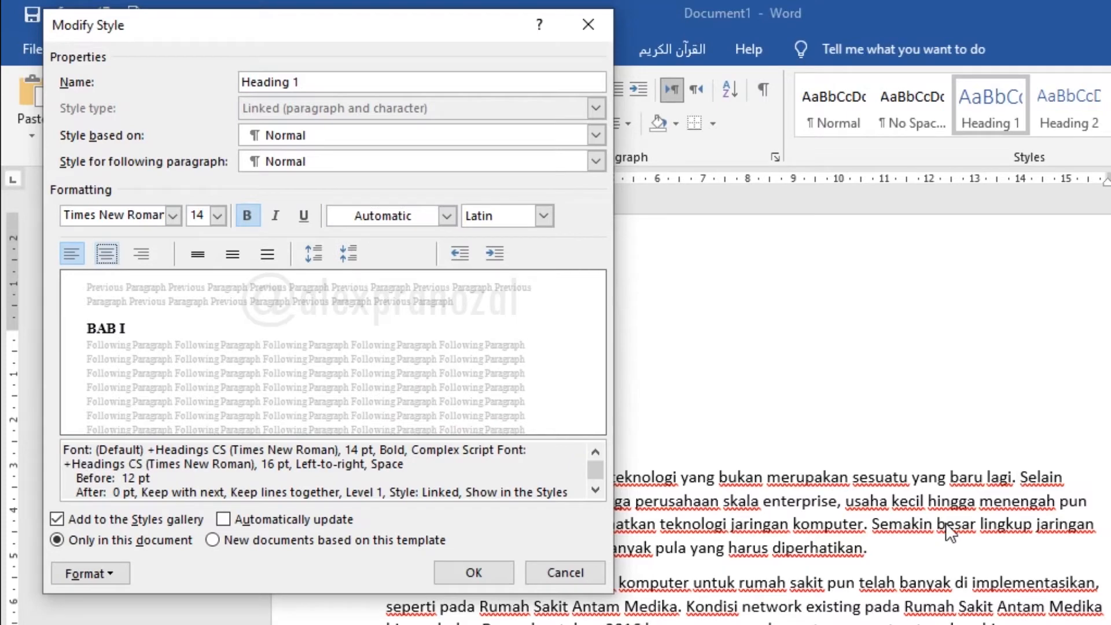
left_click(485, 573)
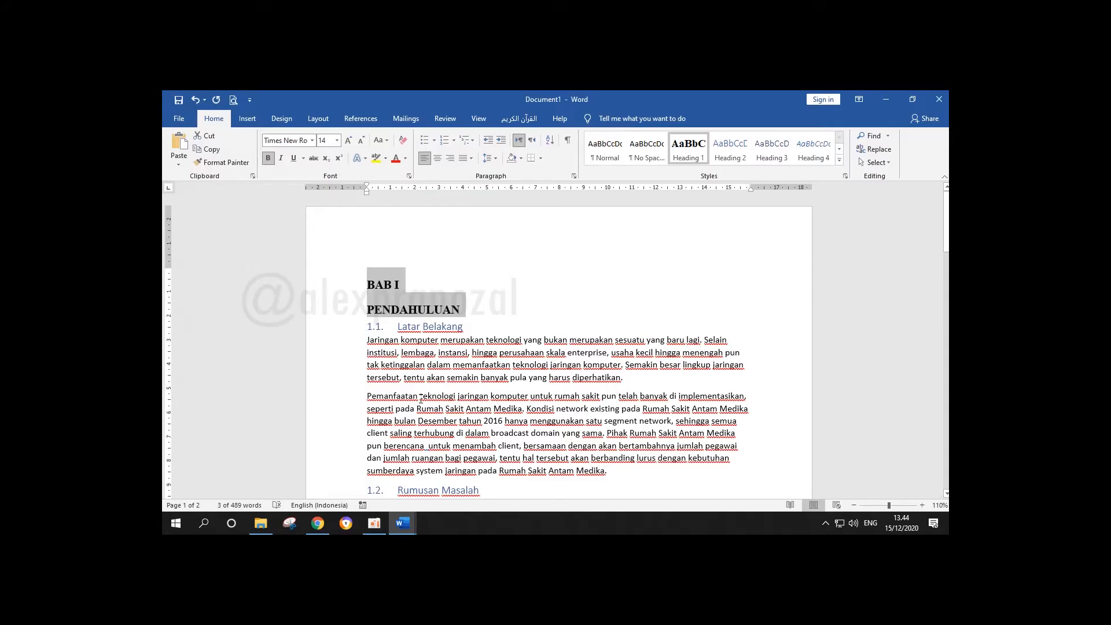
Modify the Heading 1 style so that its paragraphs are centered
right_click(685, 157)
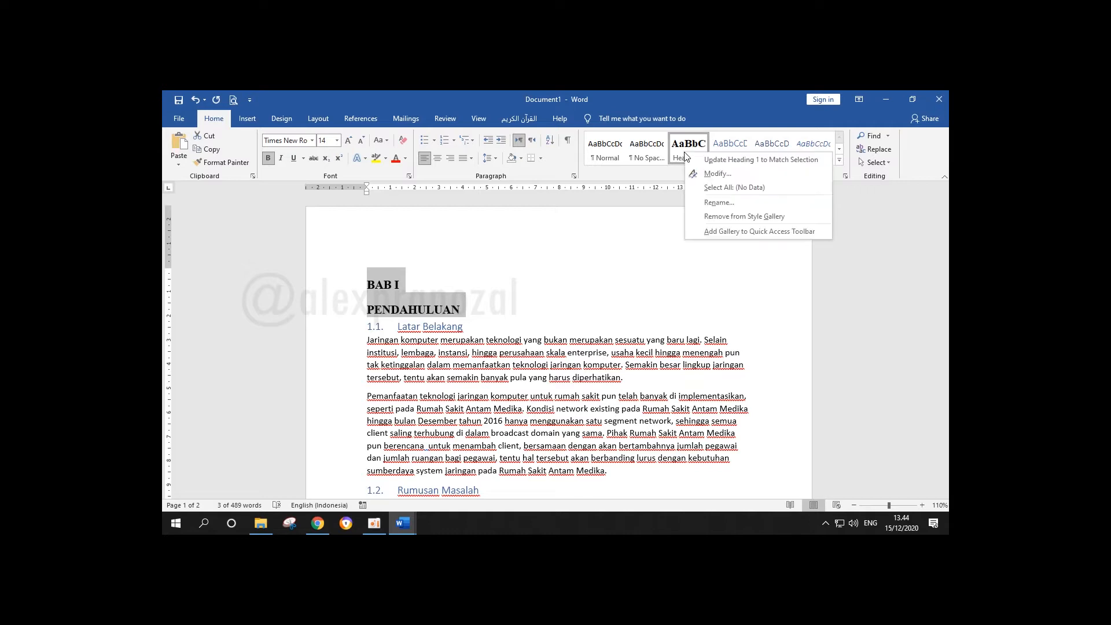
left_click(711, 172)
left_click(217, 228)
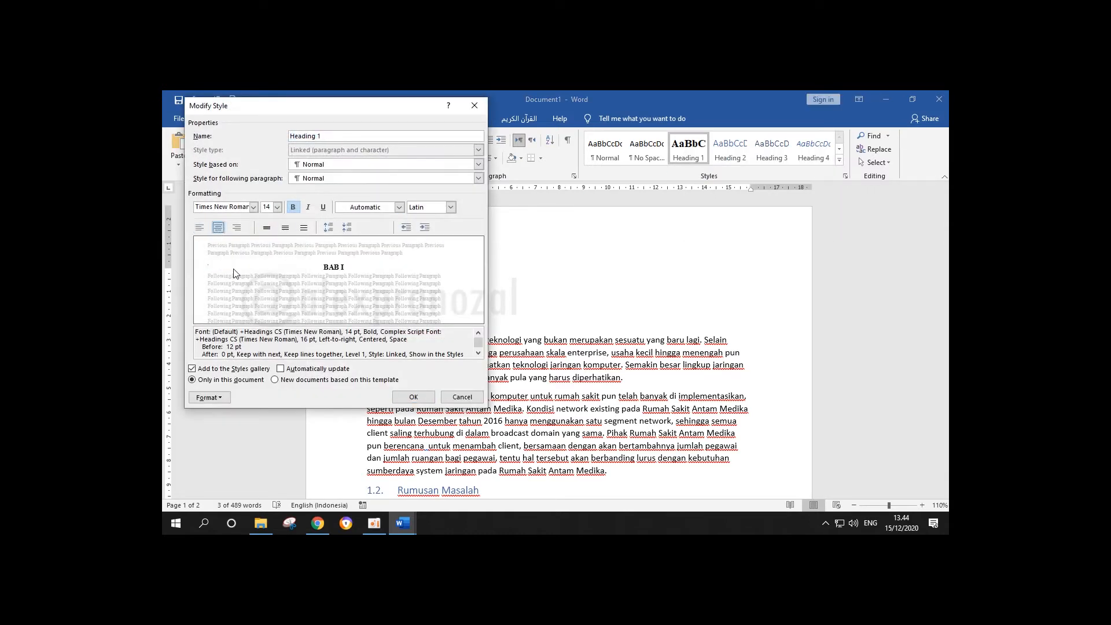
left_click(413, 397)
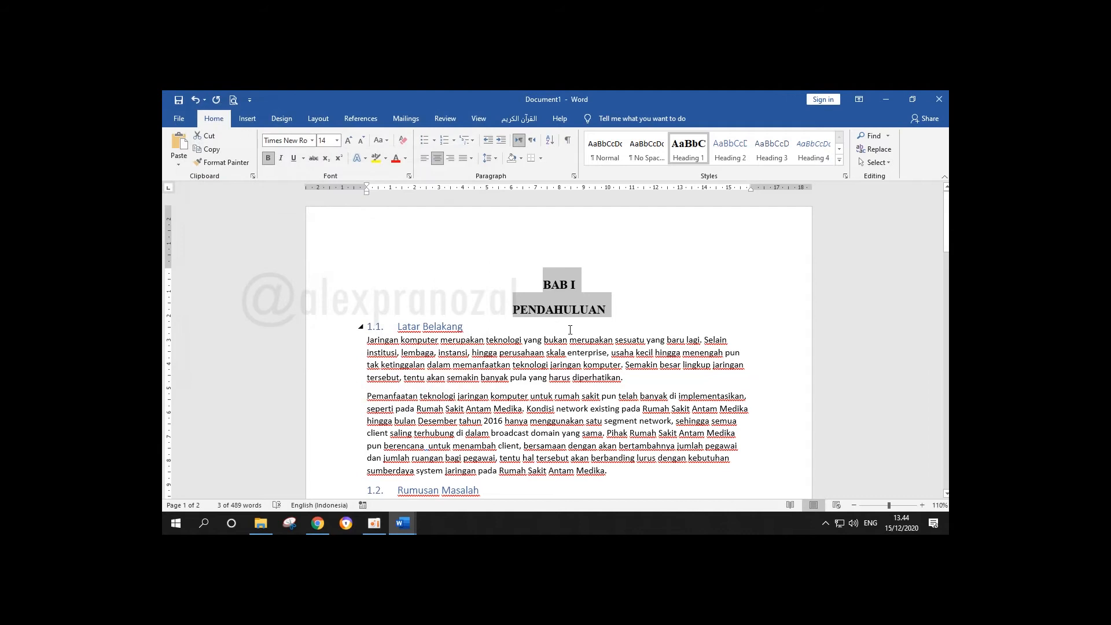
left_click(370, 326)
left_click(578, 287)
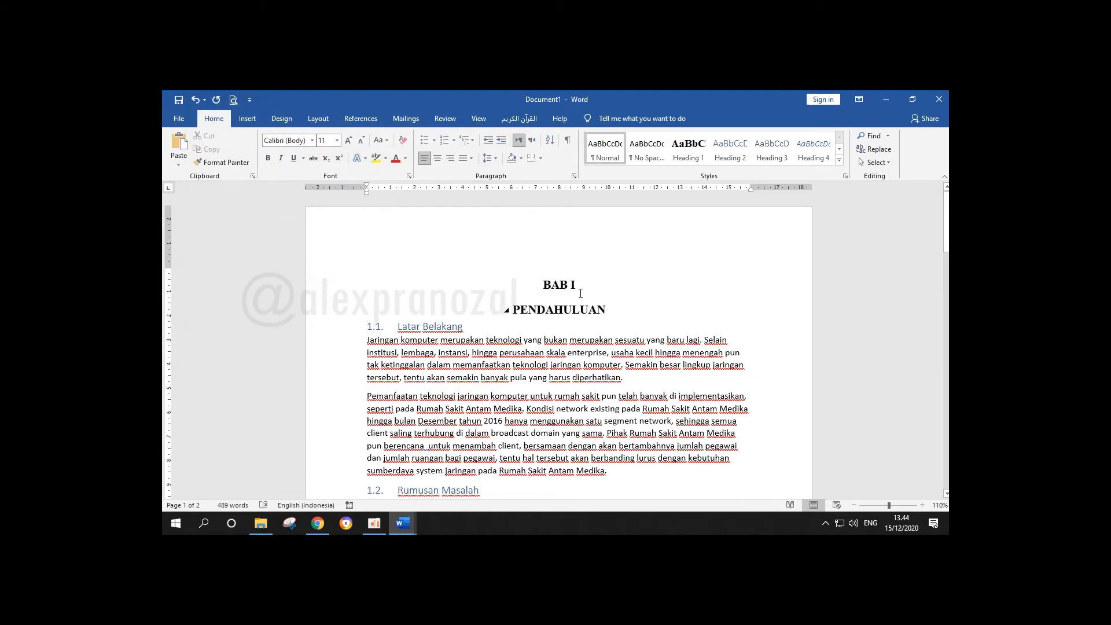
Set the Heading 1 style's paragraph spacing to 0 pt before and its line spacing to Single
left_click(607, 308)
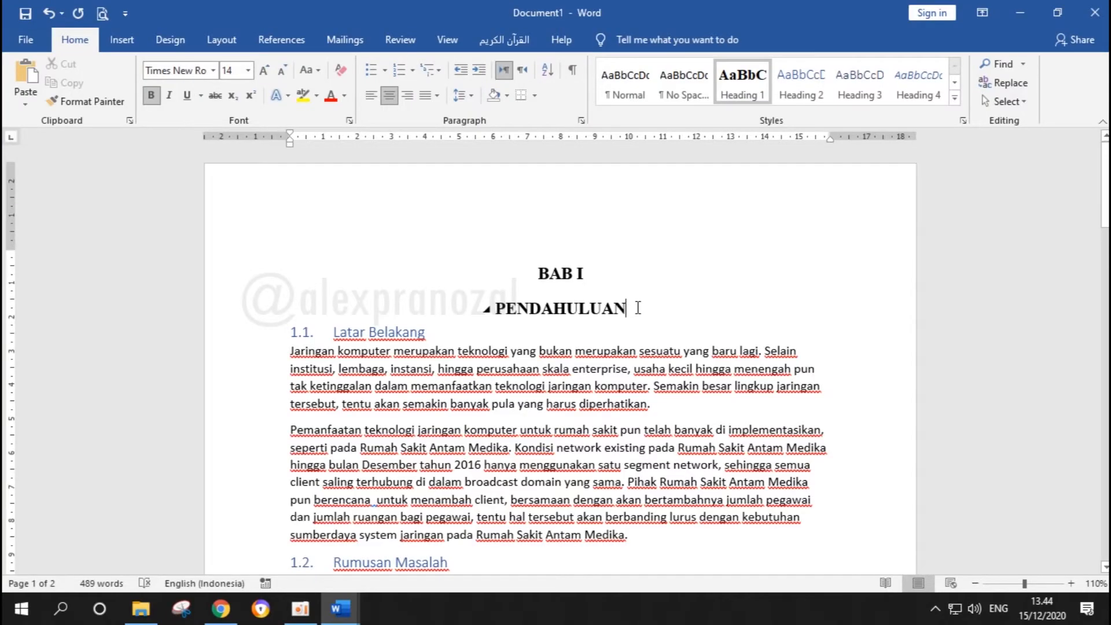
right_click(739, 90)
left_click(806, 124)
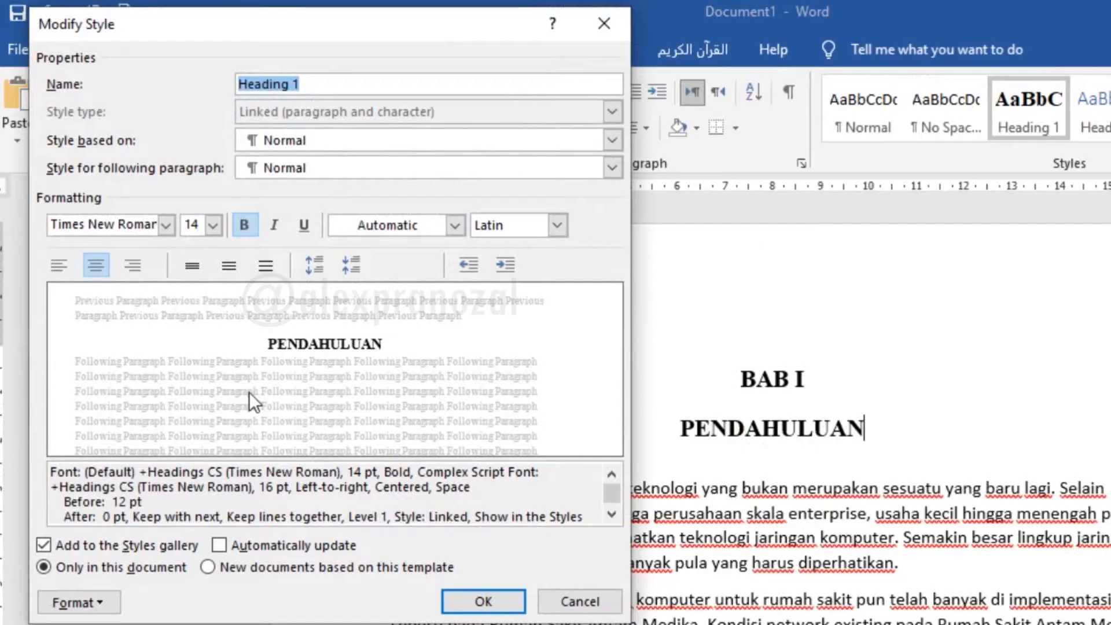
left_click(101, 602)
left_click(125, 398)
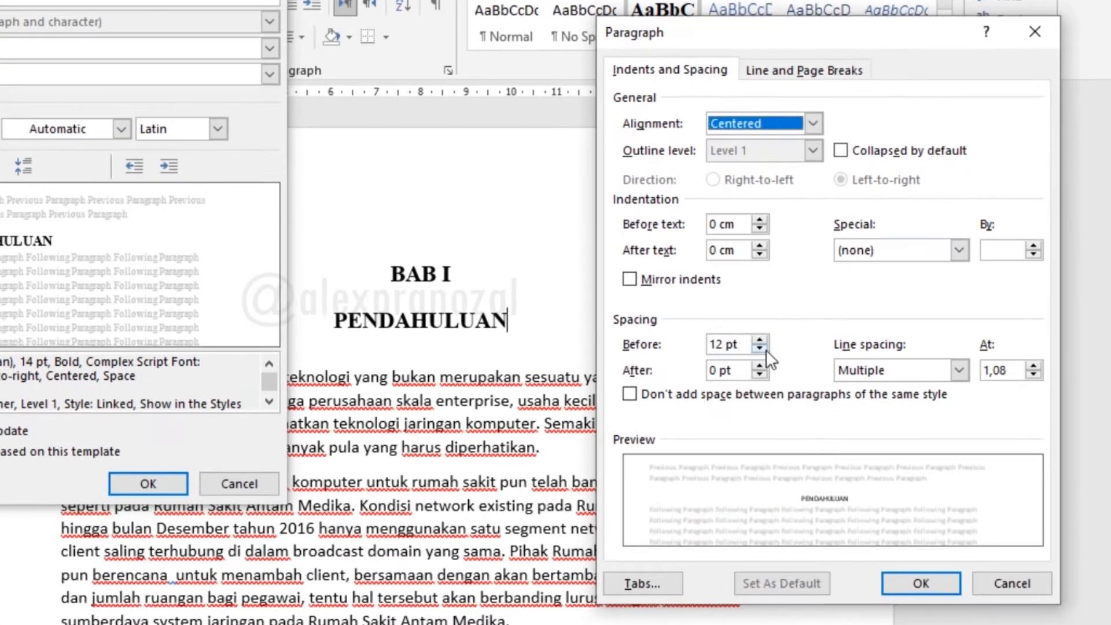
left_click(815, 330)
left_click(816, 330)
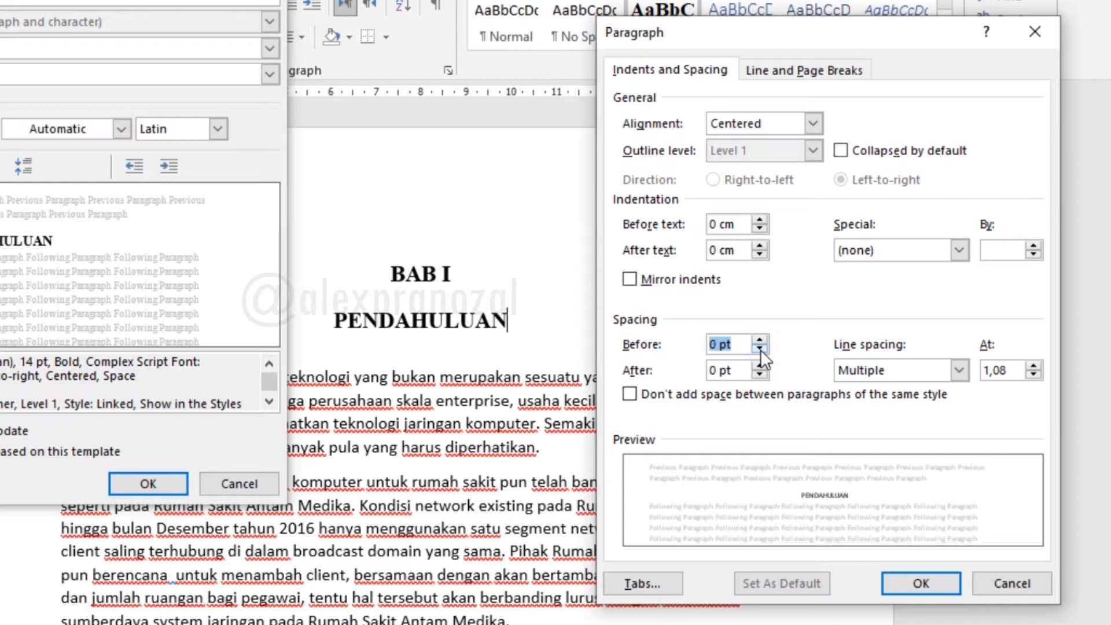
left_click(890, 373)
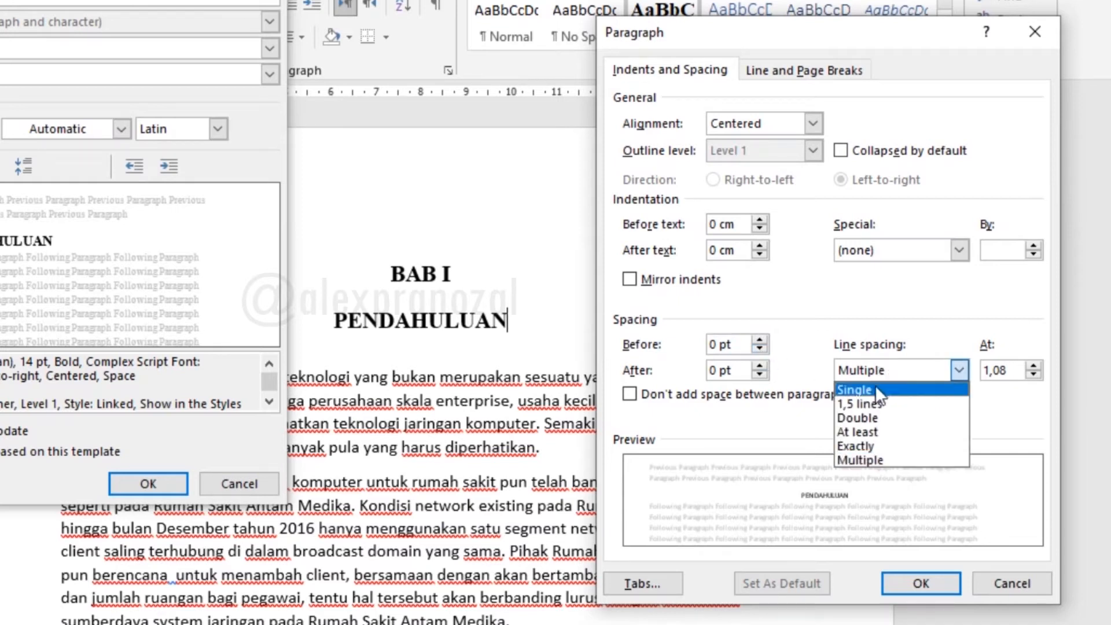
left_click(873, 387)
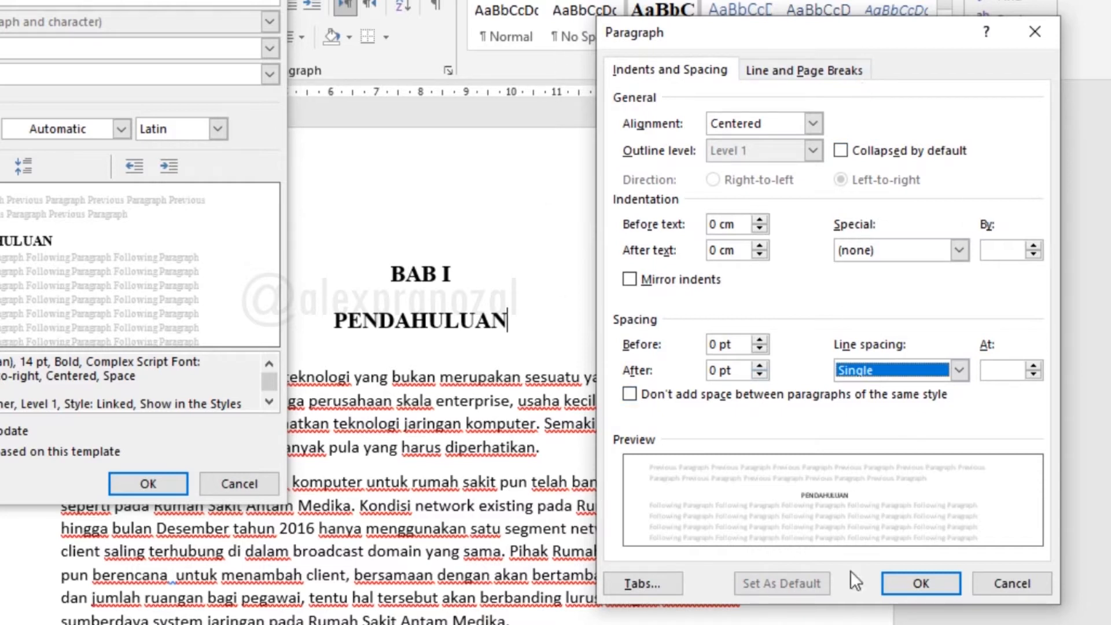
left_click(932, 582)
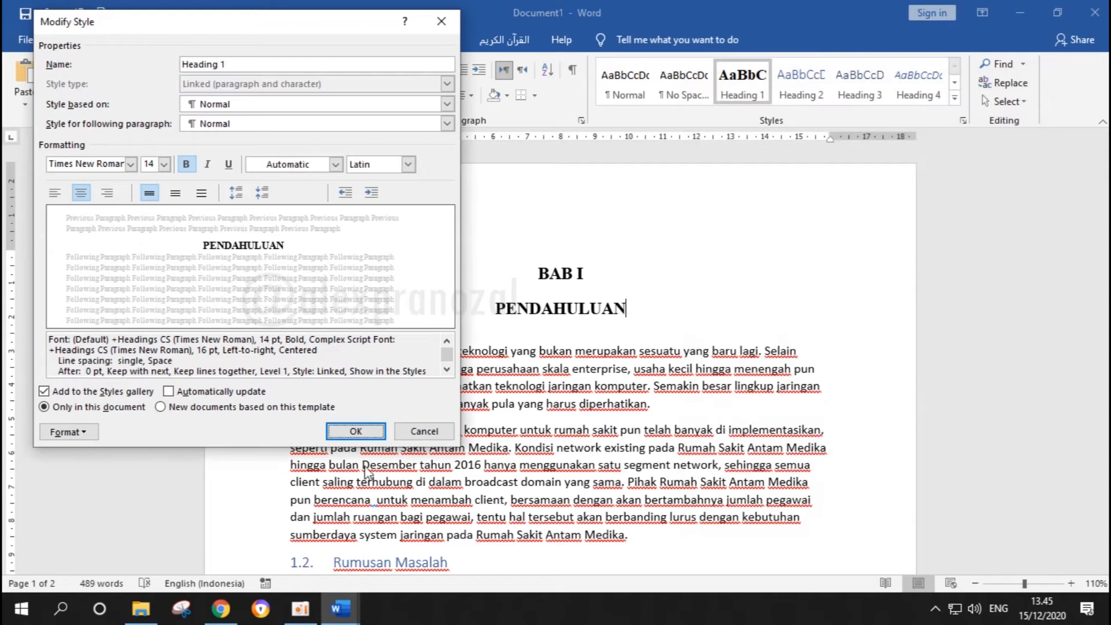
left_click(357, 429)
left_click(503, 338)
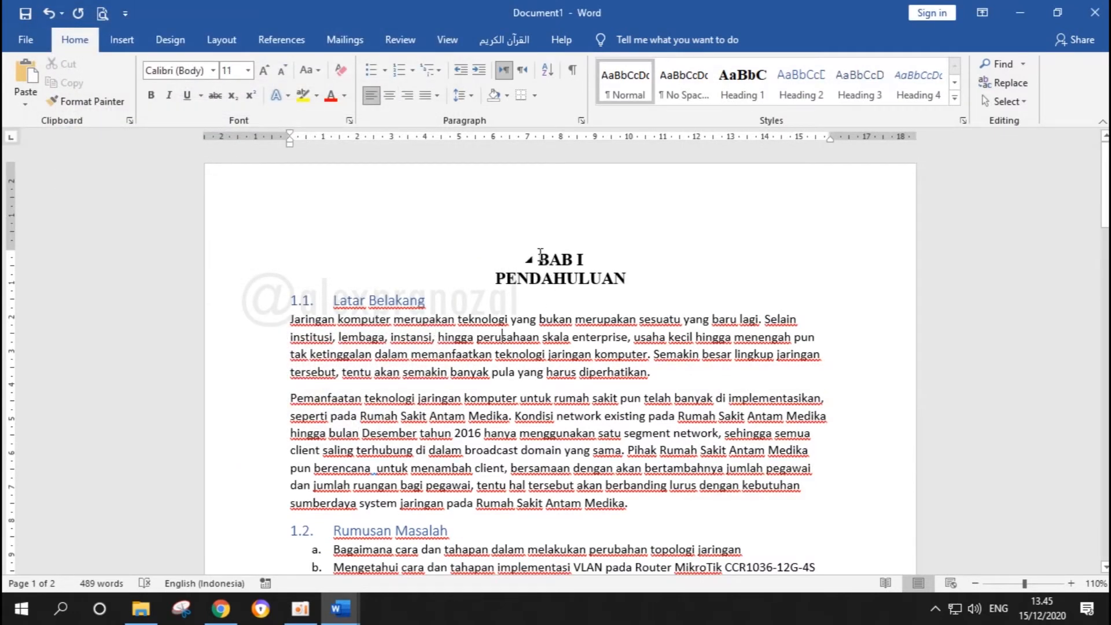
left_click_drag(539, 258, 627, 279)
left_click(482, 319)
Modify the Heading 2 style to use the Times New Roman (Headings CS) font at size 12
left_click_drag(388, 300, 301, 298)
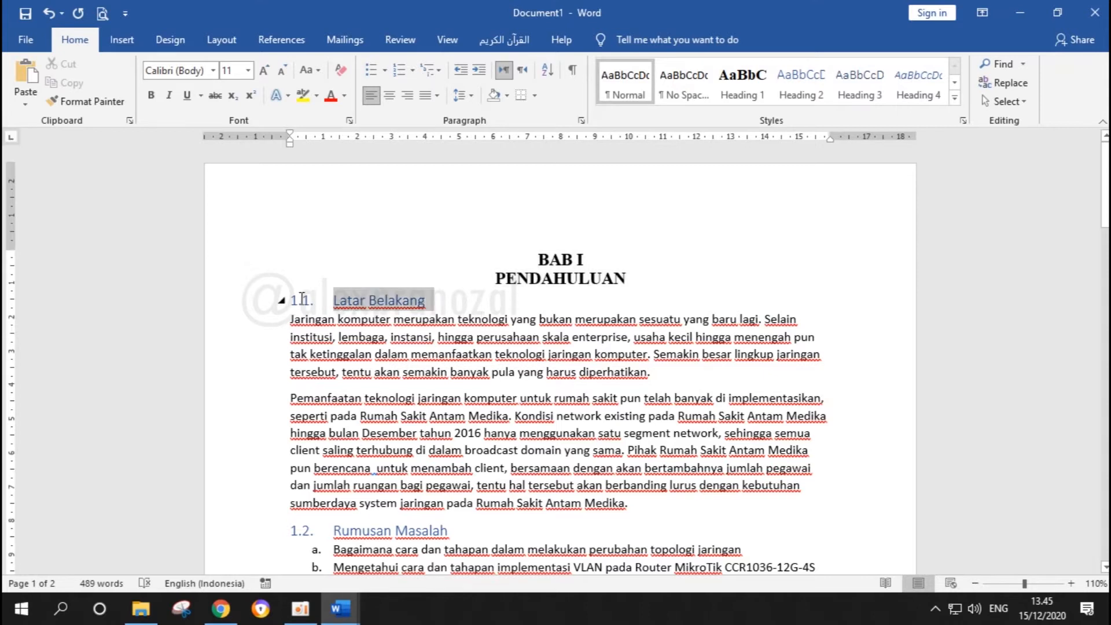
left_click(443, 306)
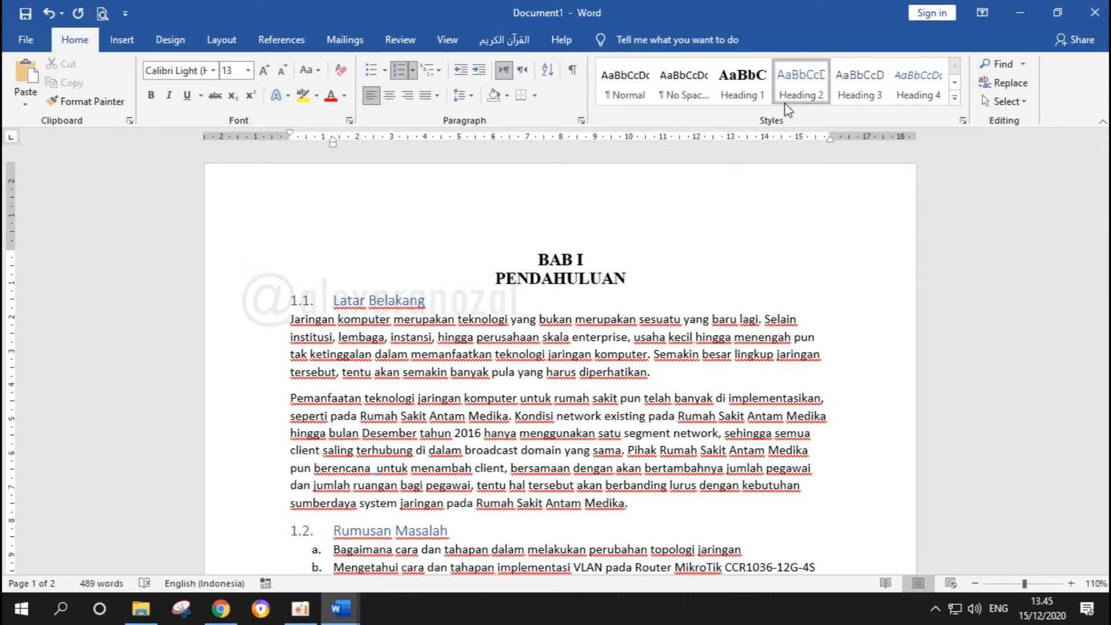
scroll(786, 87, "down", 1)
right_click(786, 86)
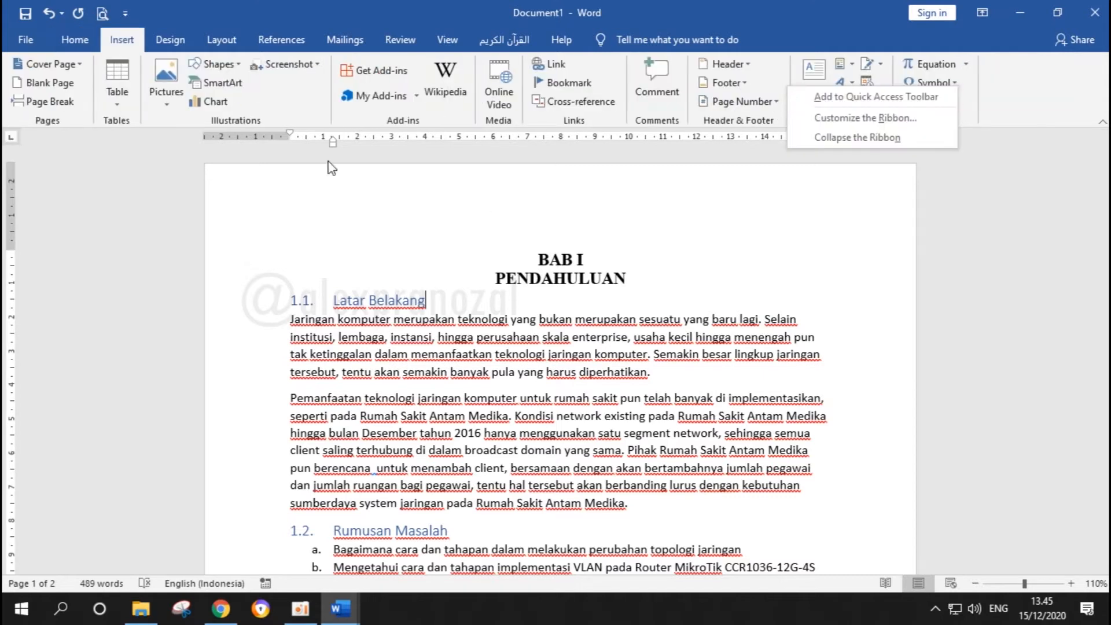
left_click(69, 41)
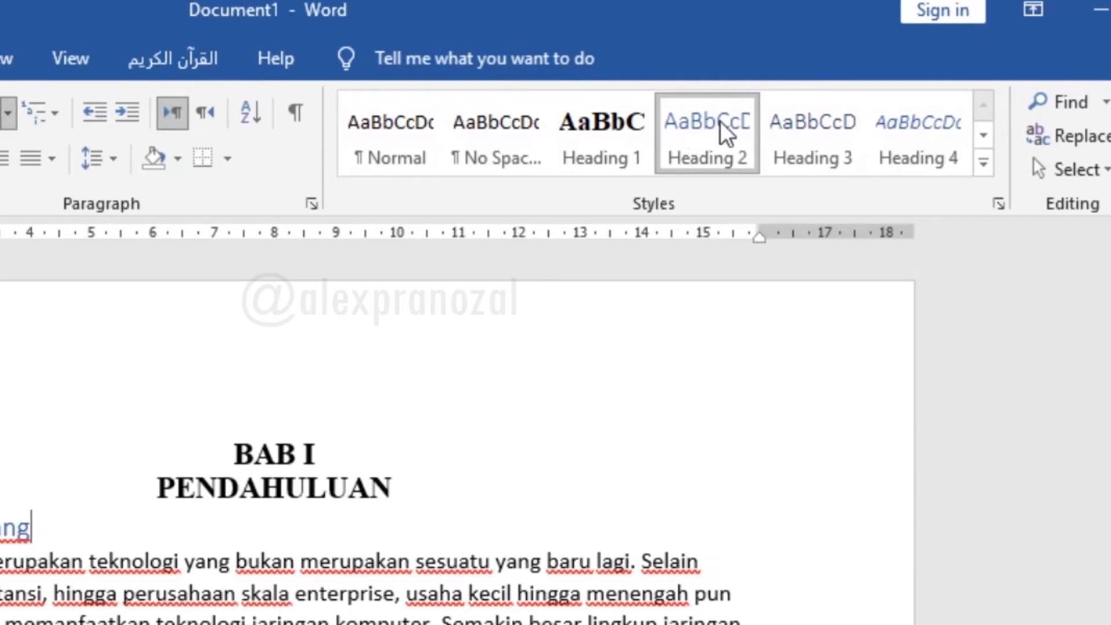
right_click(726, 133)
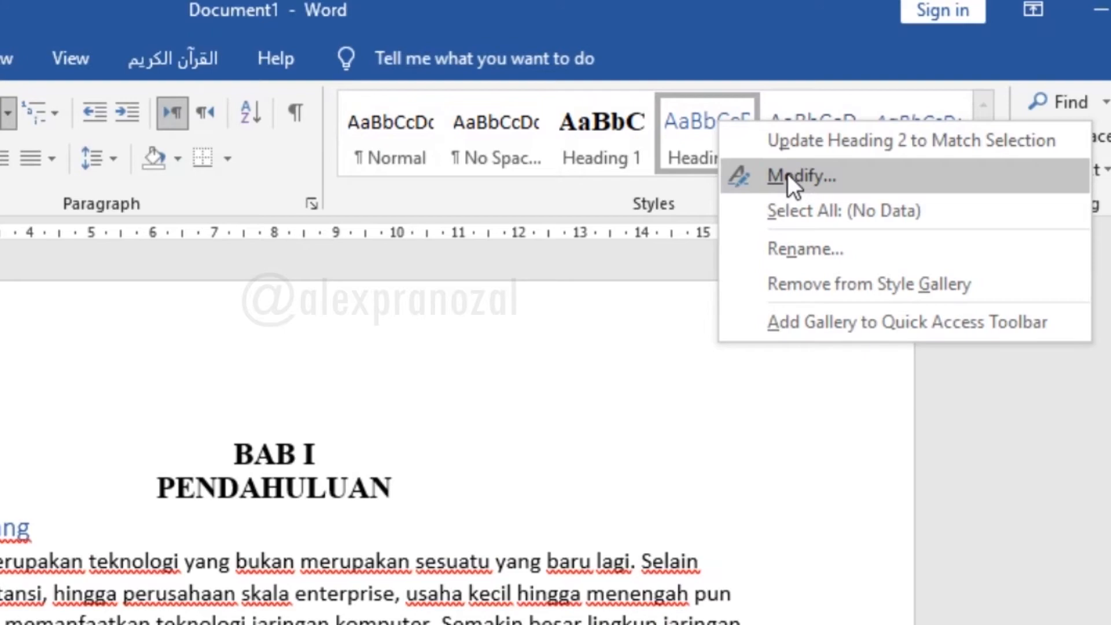
left_click(787, 175)
left_click(120, 158)
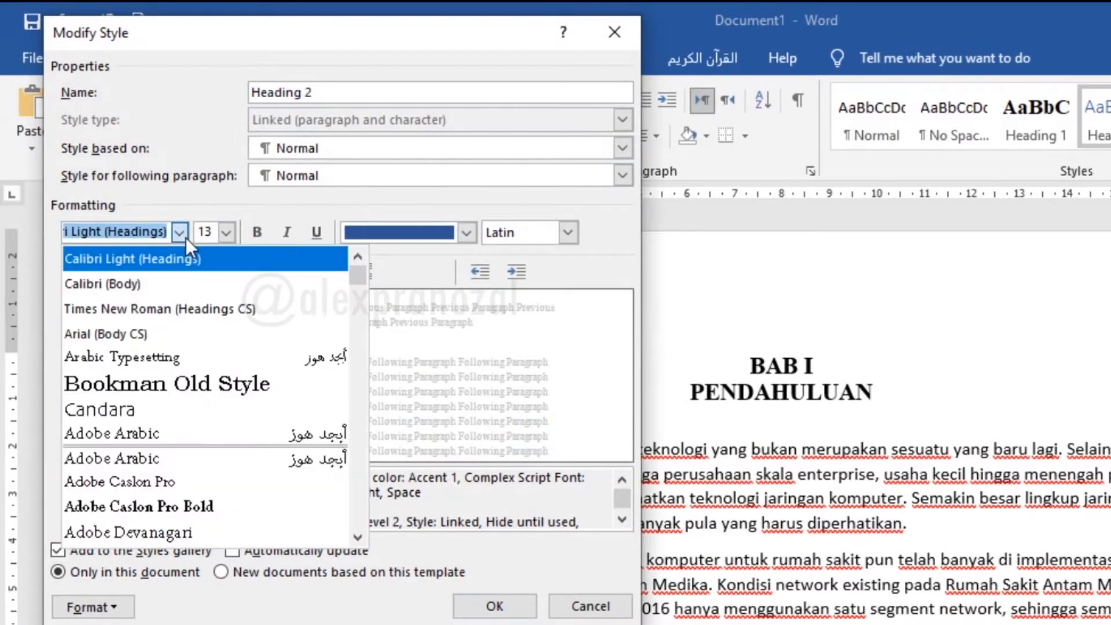
left_click(190, 306)
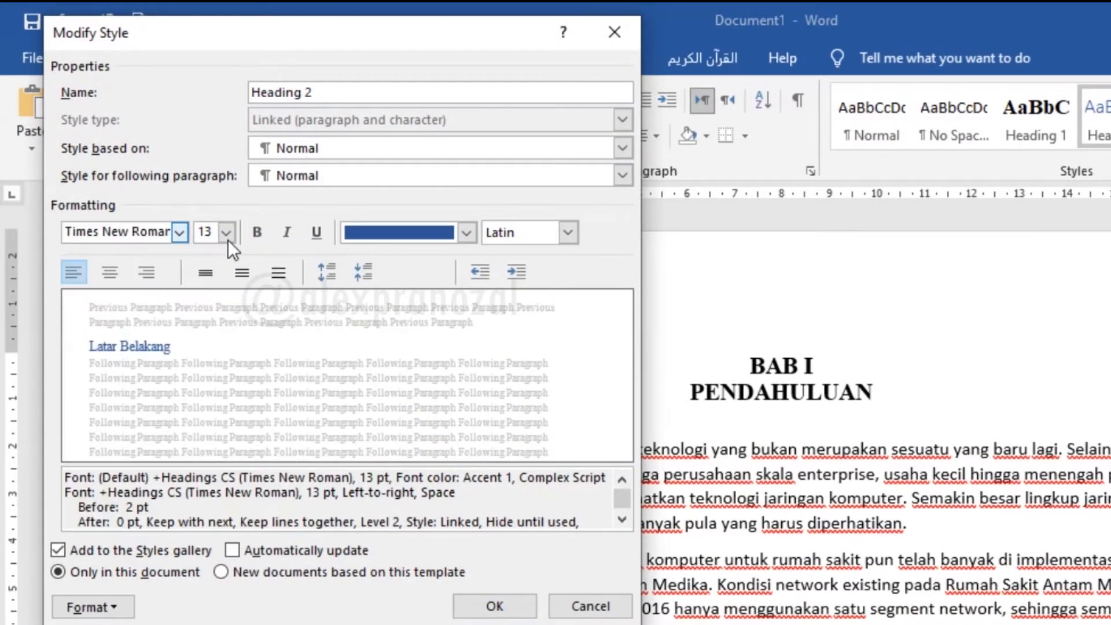
left_click(226, 232)
left_click(206, 314)
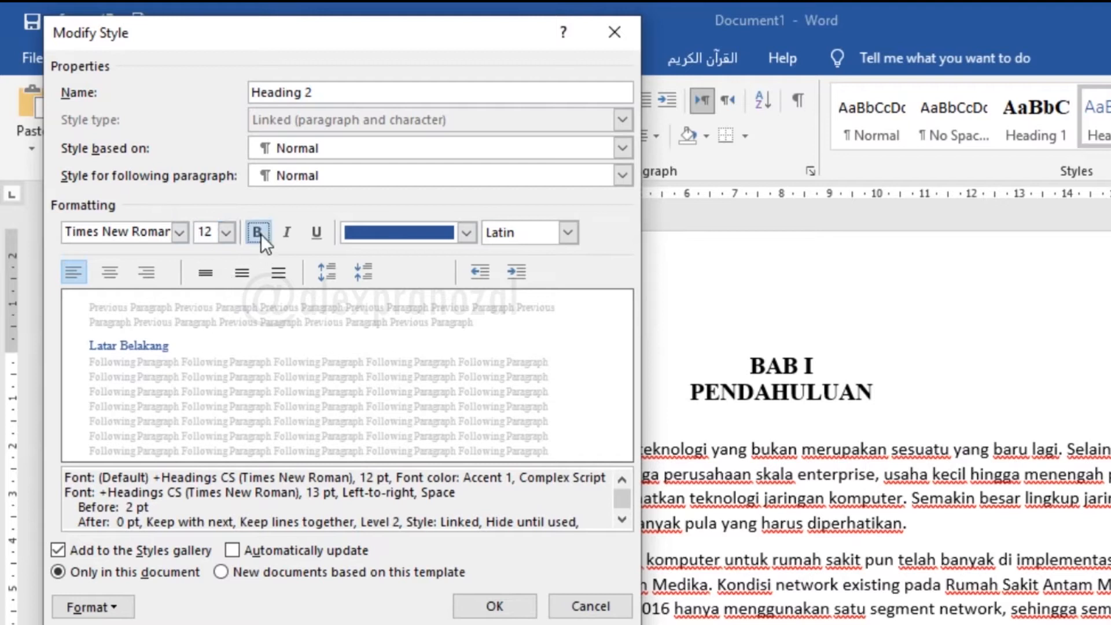
Make the Heading 2 style bold with an Automatic font color and apply the style changes
left_click(261, 234)
left_click(466, 232)
left_click(422, 258)
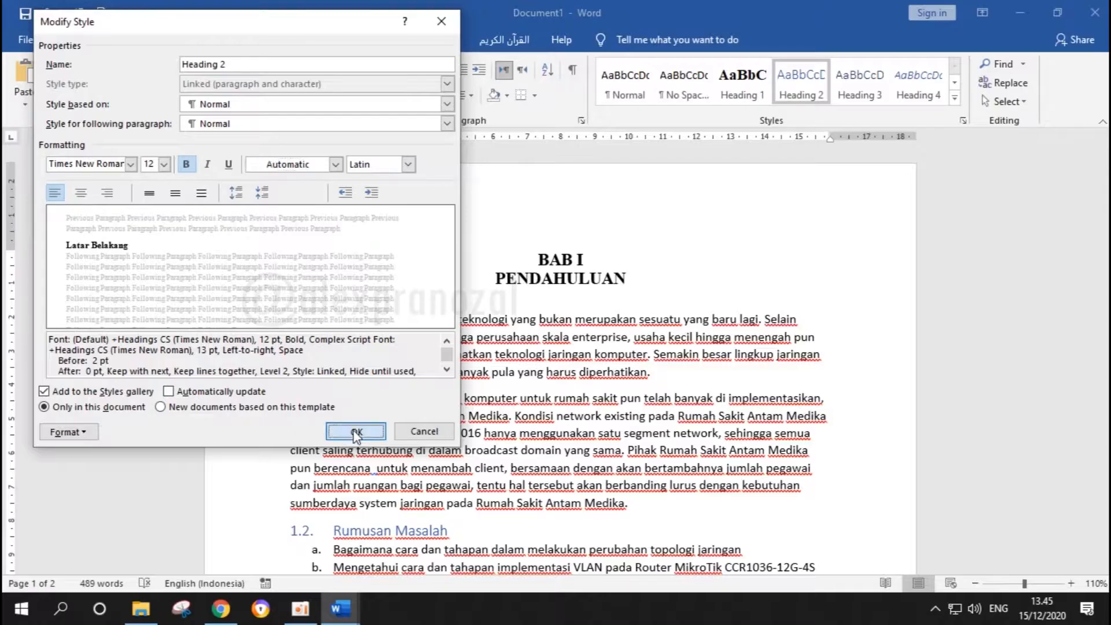
left_click(495, 606)
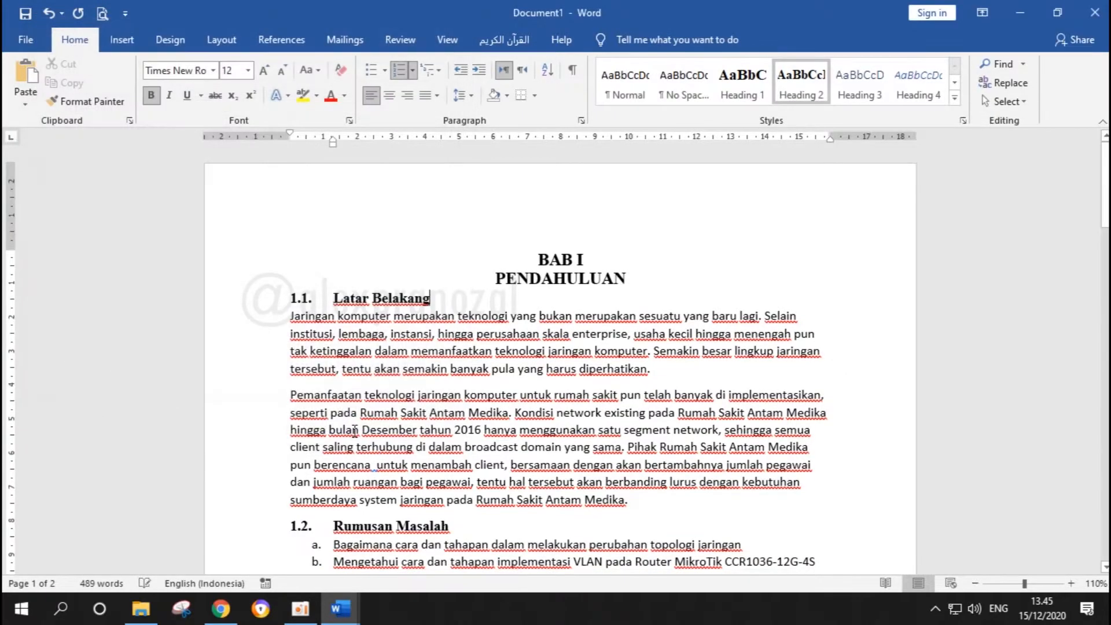
Select the 2.2.1 Personal Area Network (PAN) title and modify its Heading 3 style to use the Times New Roman (Headings CS) font
scroll(354, 430, "down", 3)
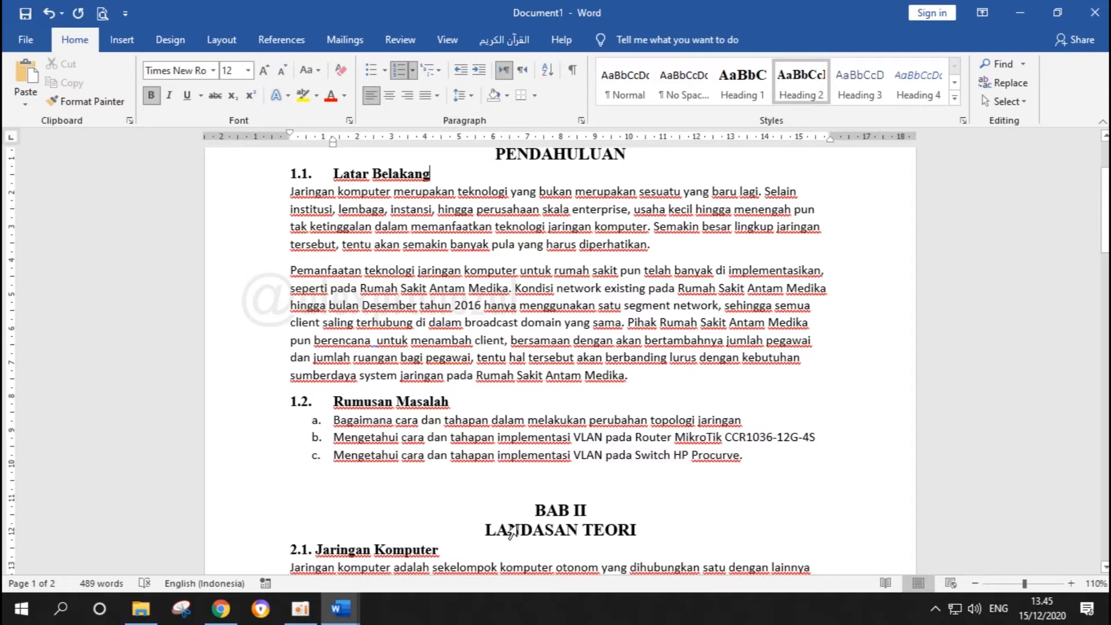
scroll(677, 347, "down", 3)
left_click(671, 347)
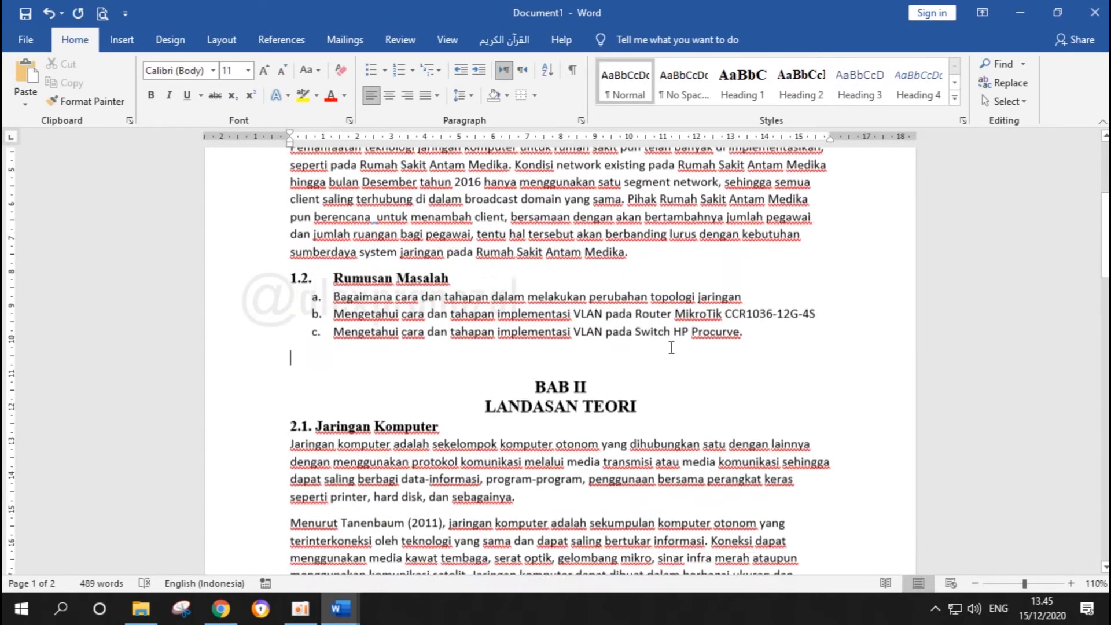
scroll(671, 347, "up", 5)
scroll(671, 347, "down", 12)
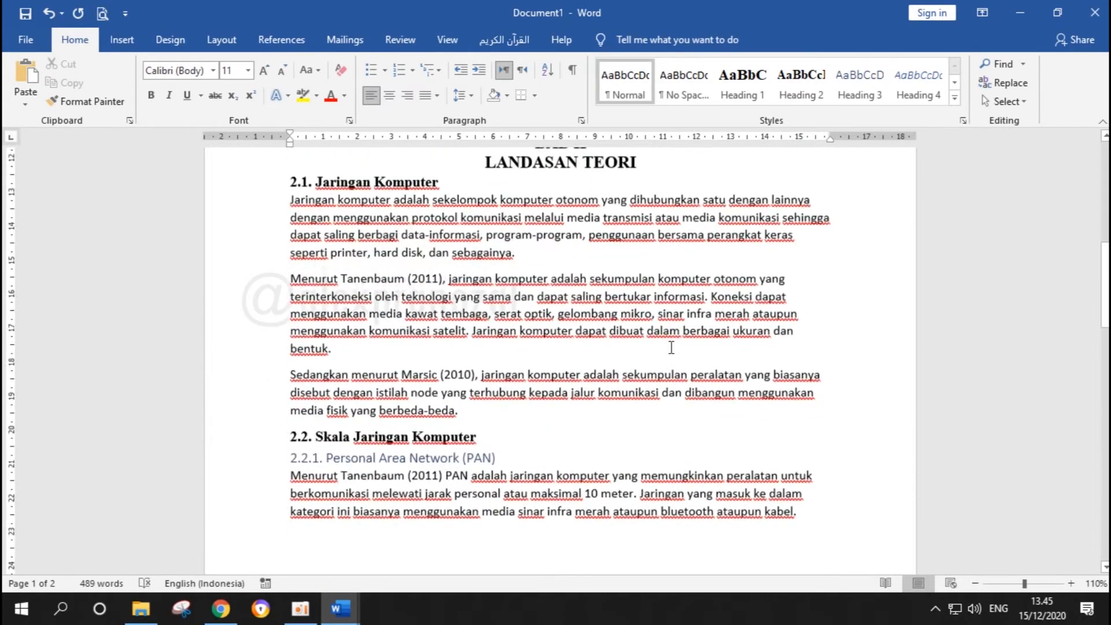
scroll(671, 347, "down", 1)
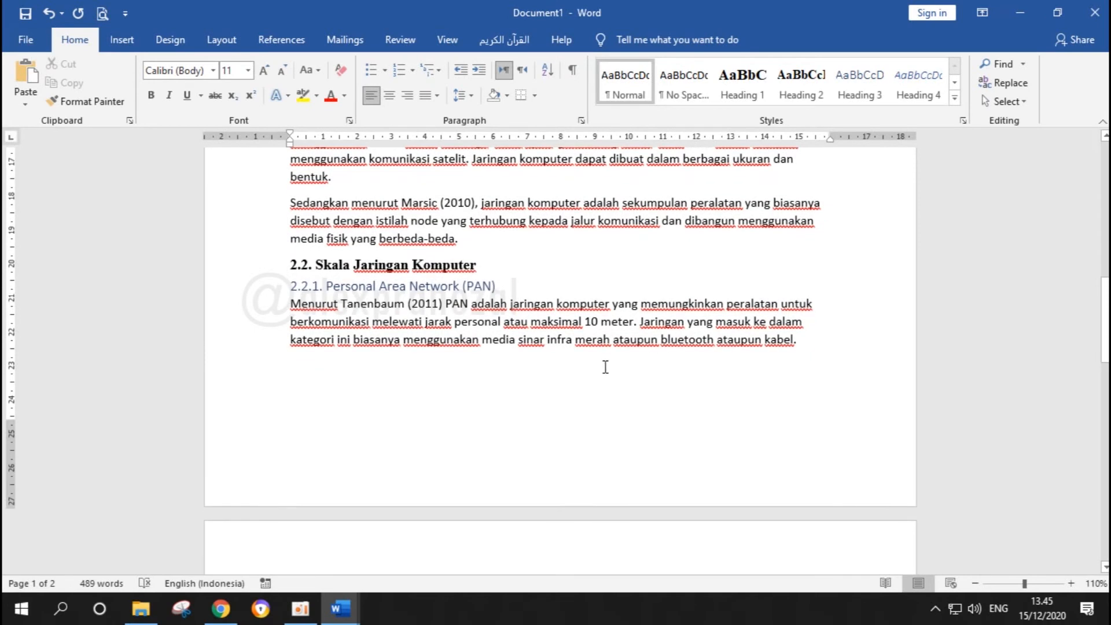
left_click_drag(292, 286, 502, 287)
scroll(663, 288, "down", 3)
scroll(663, 289, "down", 6)
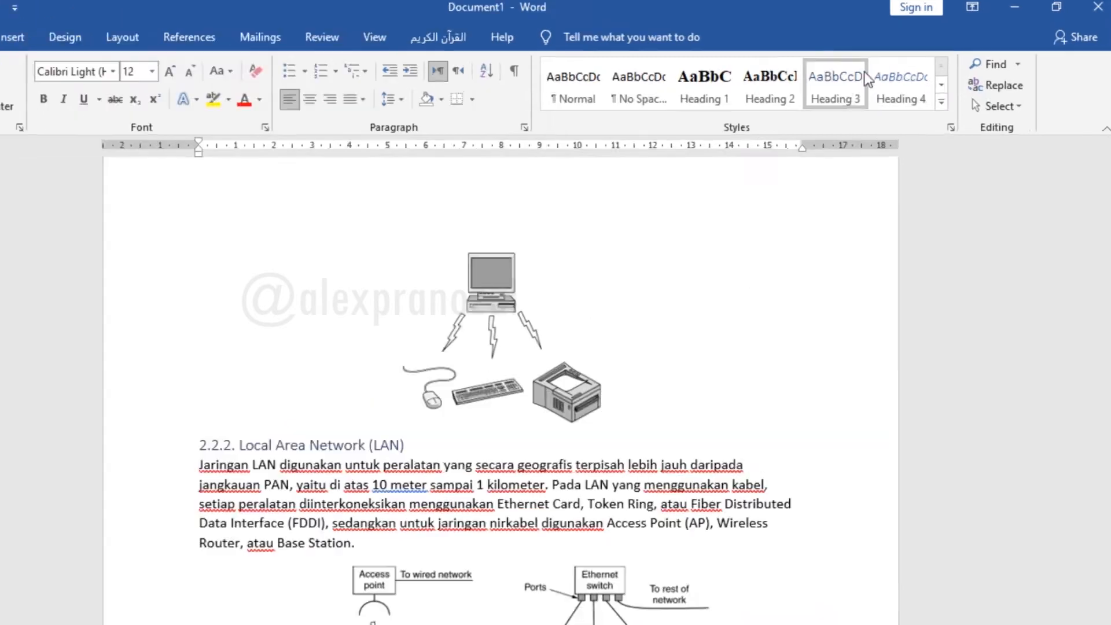
right_click(872, 86)
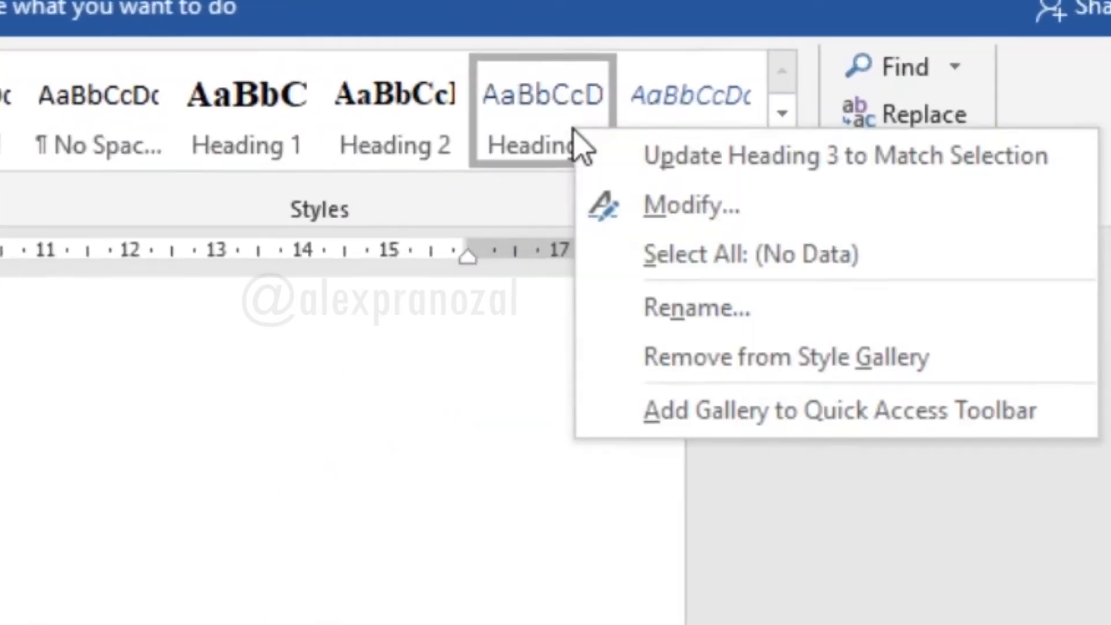
left_click(678, 231)
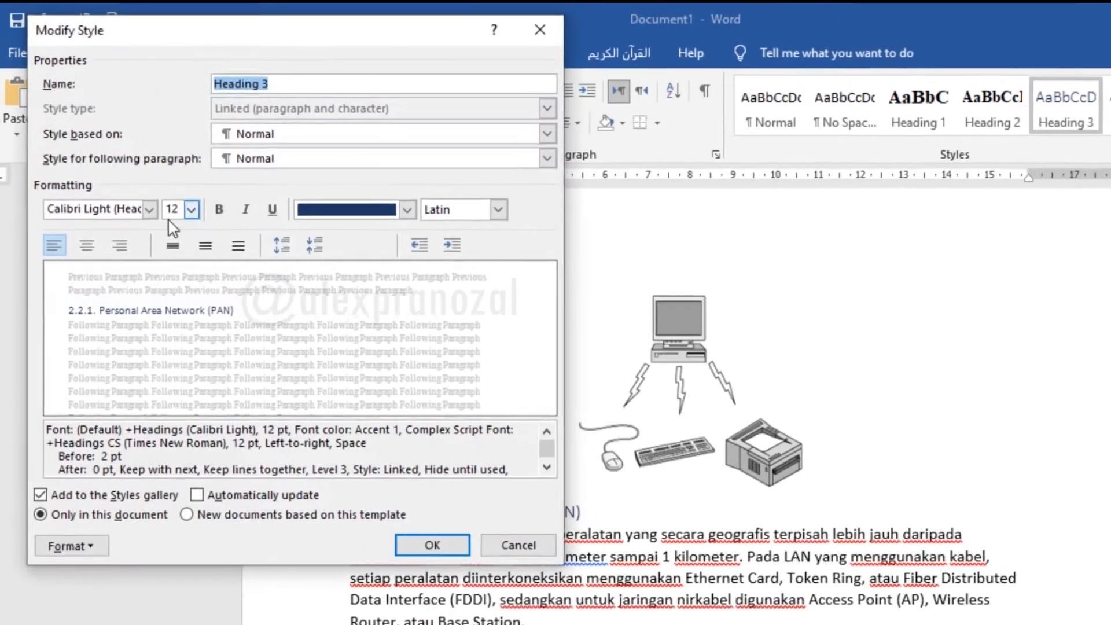
left_click(149, 209)
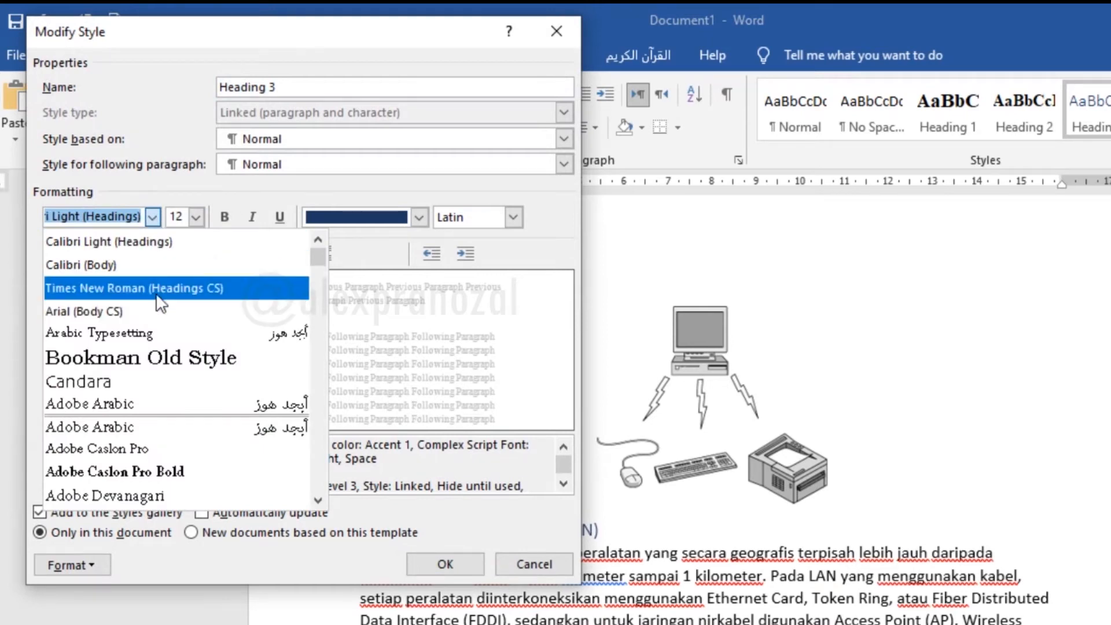
left_click(159, 289)
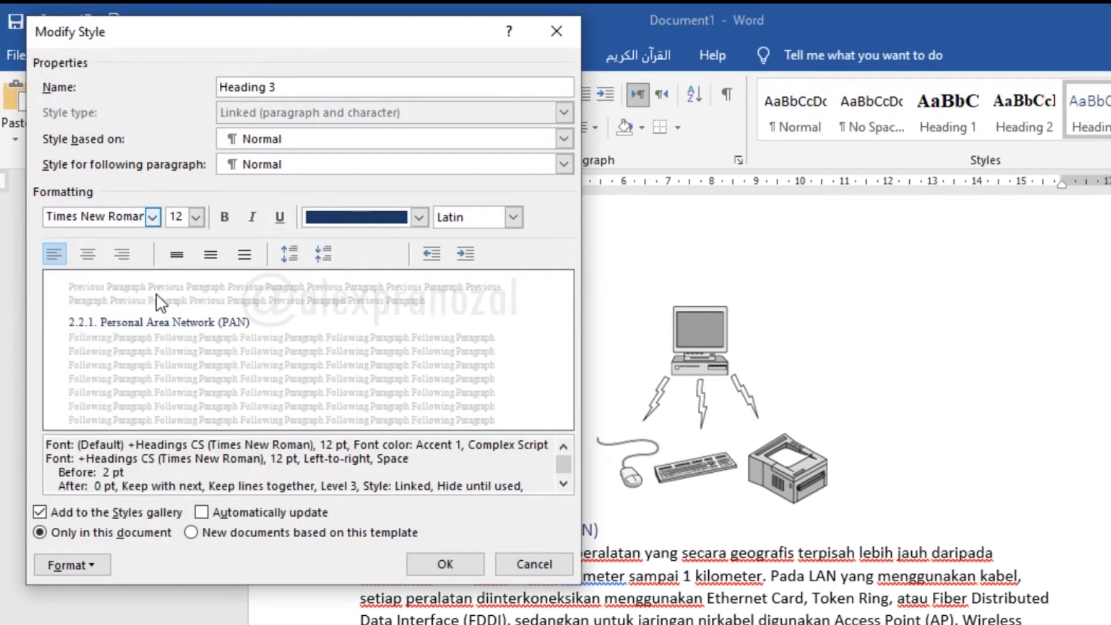
Make the Heading 3 style bold with an Automatic font color and apply the style changes
left_click(224, 216)
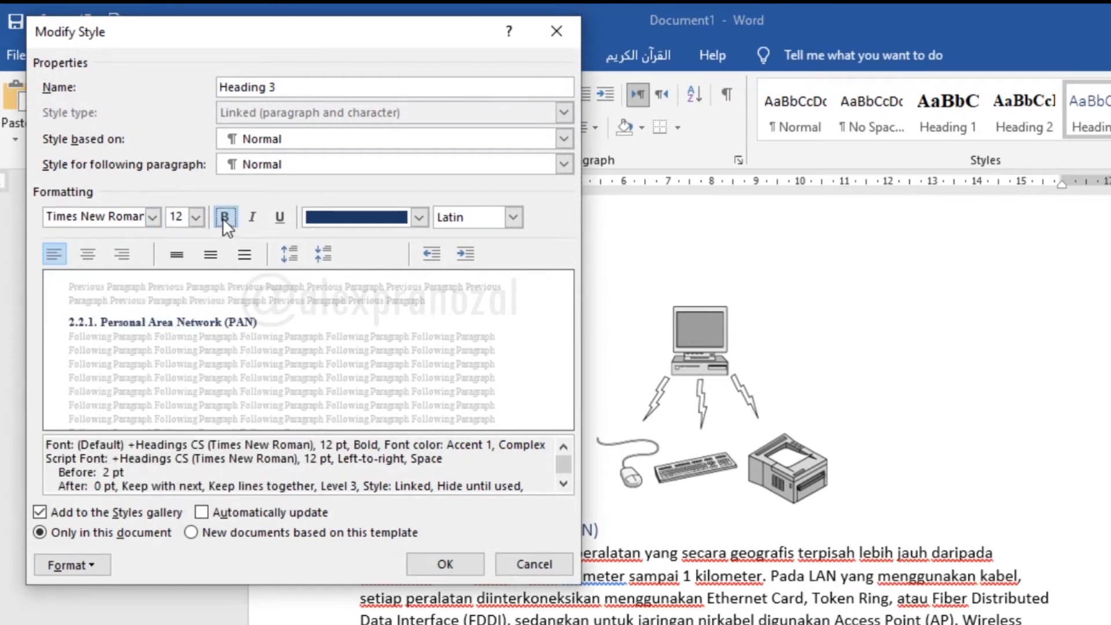
left_click(418, 217)
left_click(365, 237)
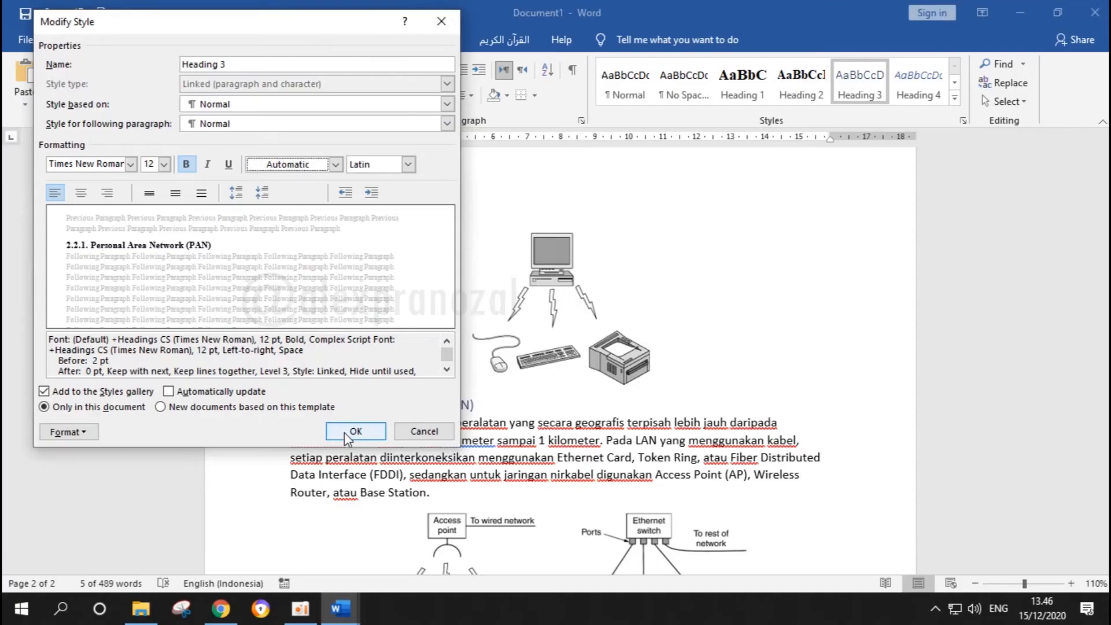
left_click(429, 565)
left_click(345, 404)
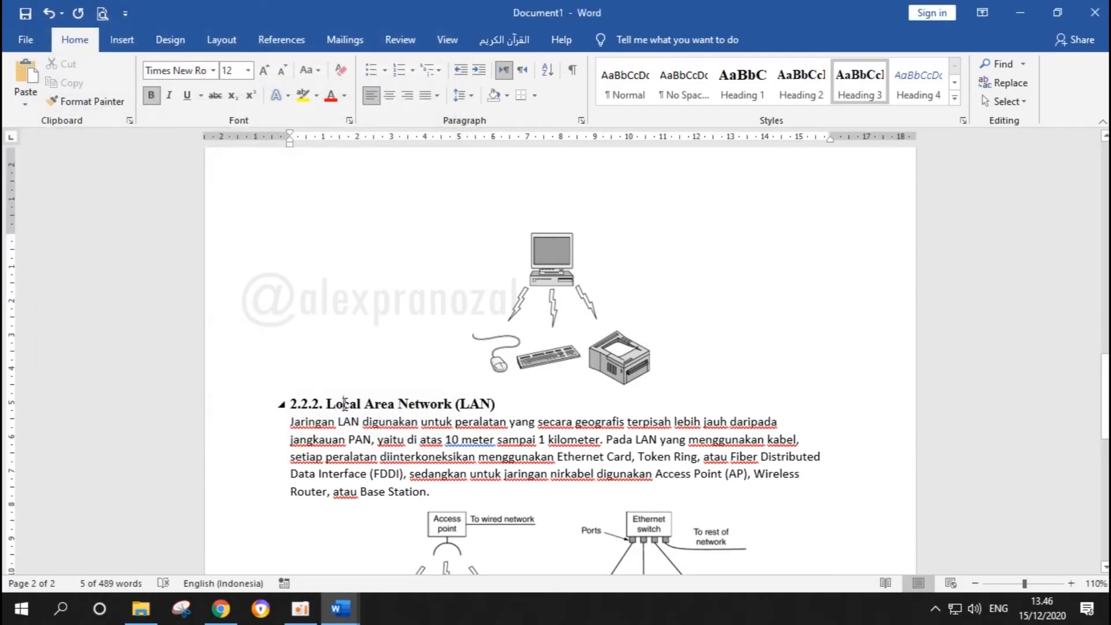
Select the body paragraphs under 2.1. Jaringan Komputer and modify the Normal style to use the Times New Roman (Headings CS) font
scroll(515, 427, "up", 8)
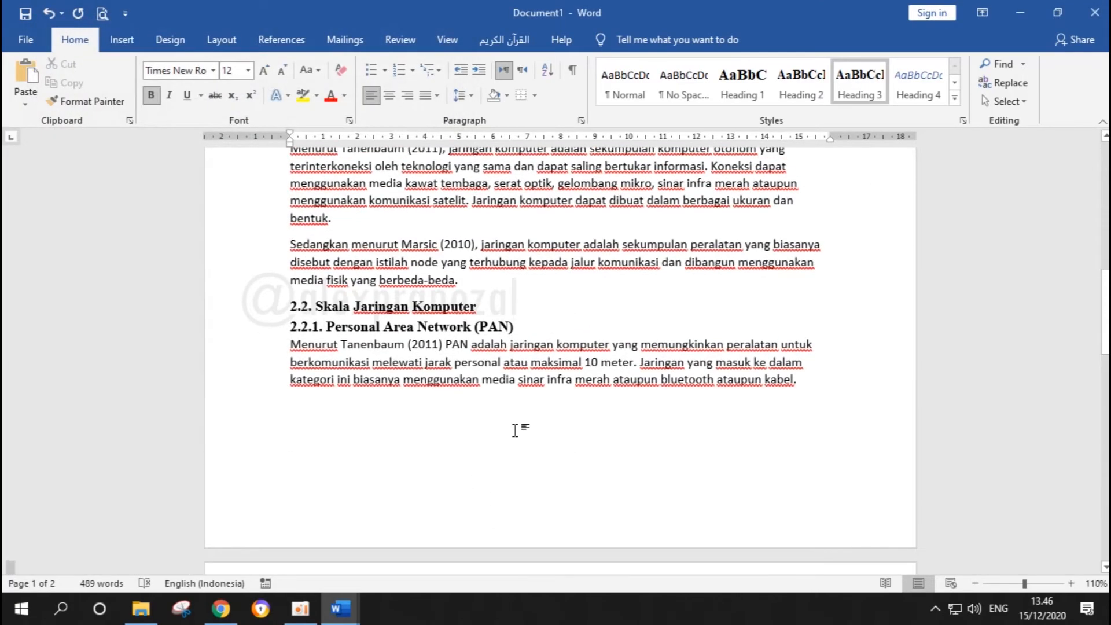
scroll(514, 430, "up", 5)
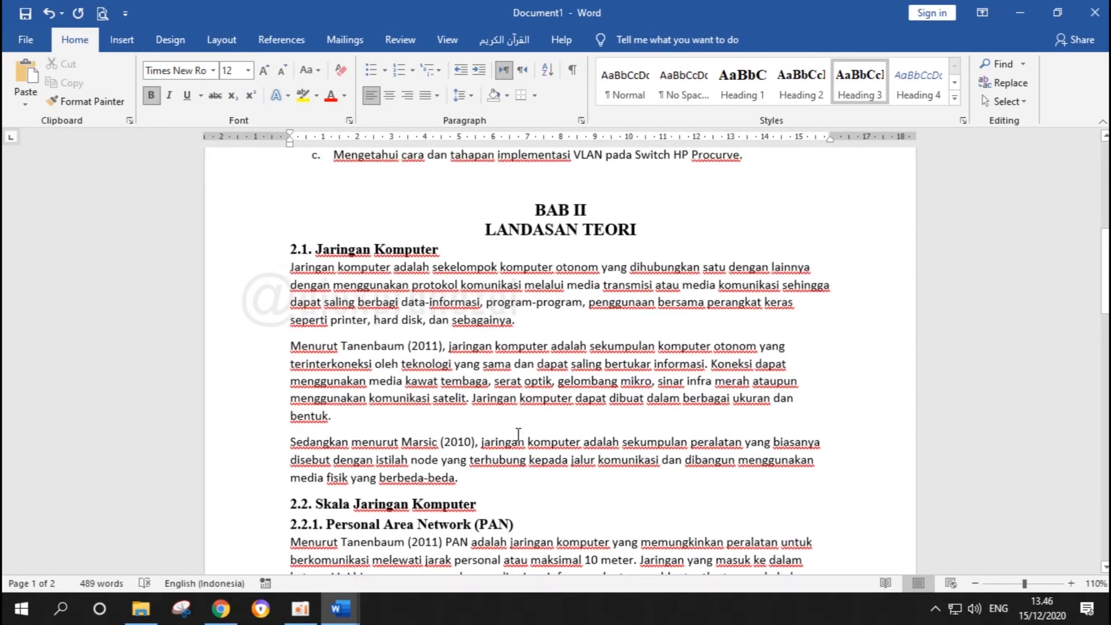
scroll(517, 434, "up", 1)
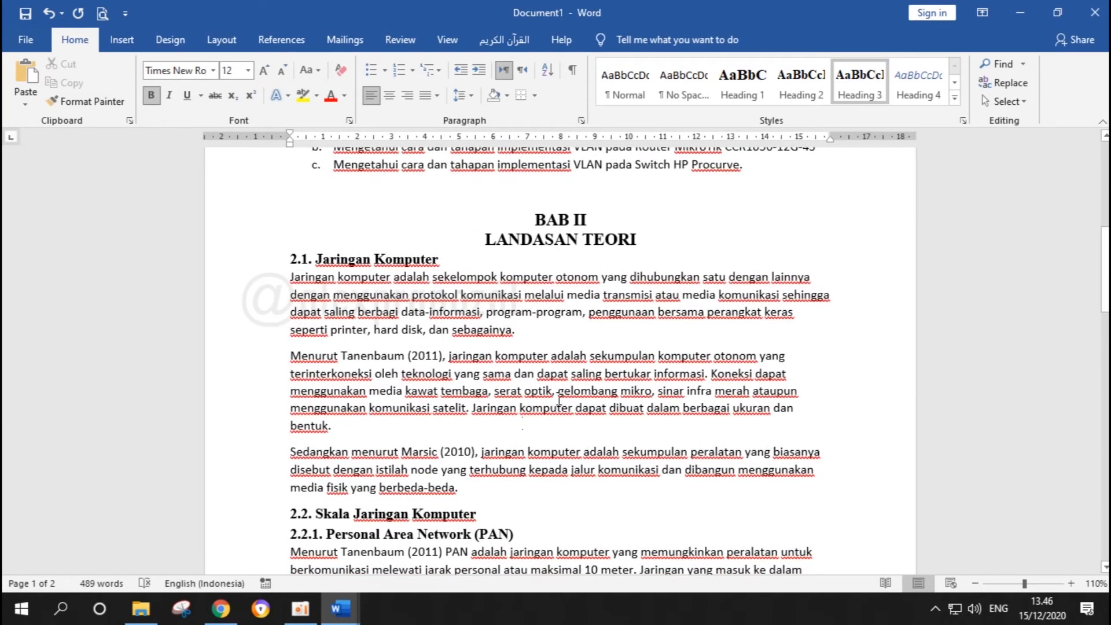
left_click_drag(318, 277, 553, 479)
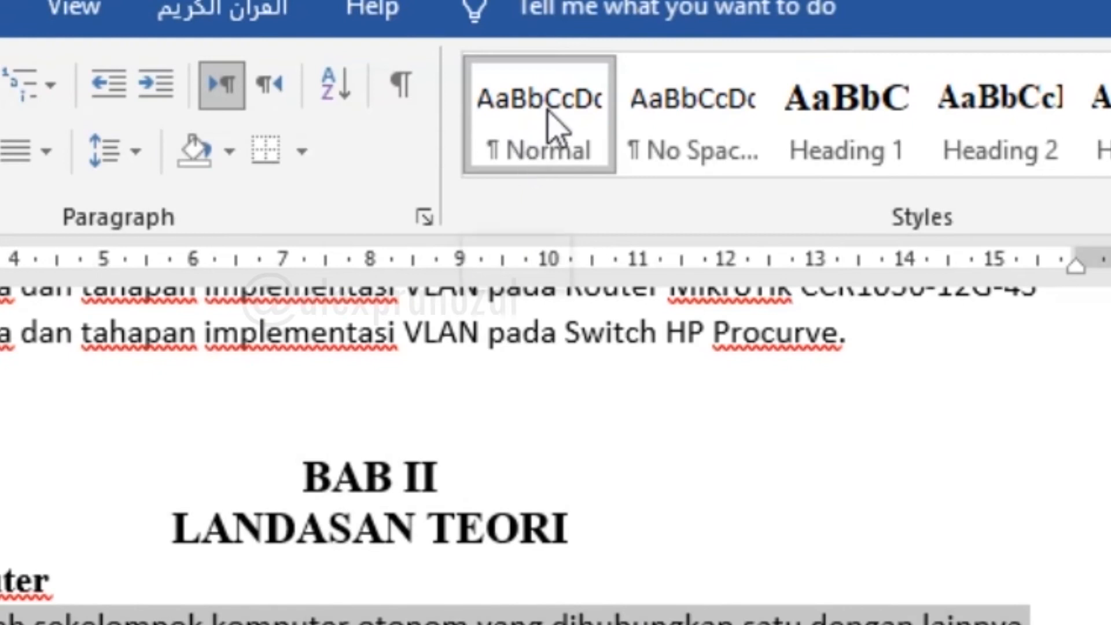
right_click(559, 106)
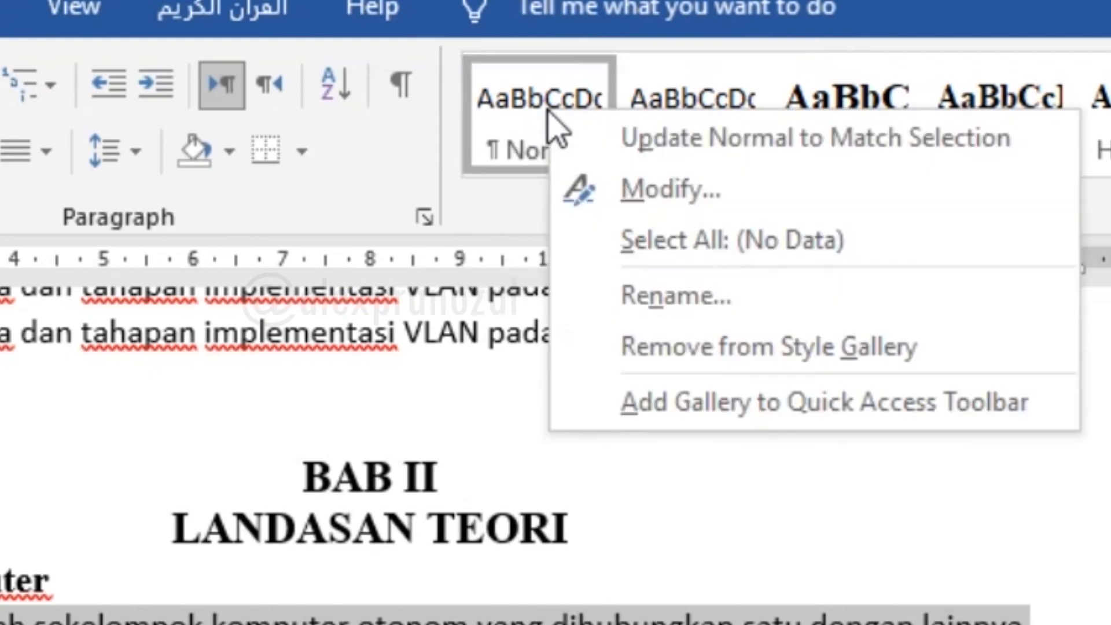
left_click(618, 180)
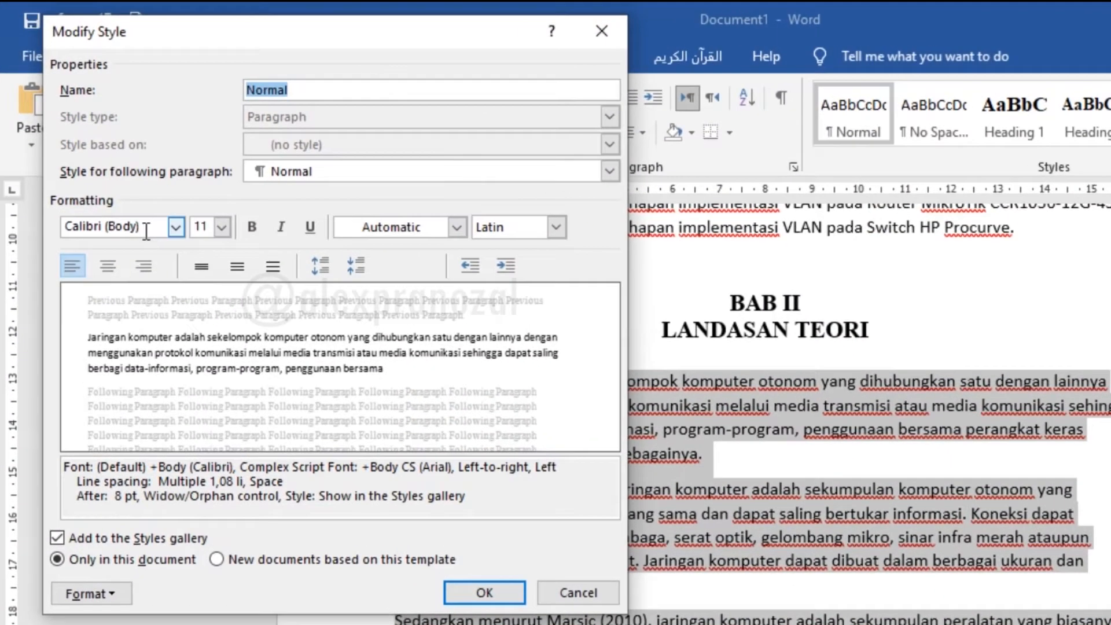
left_click(140, 214)
left_click(164, 210)
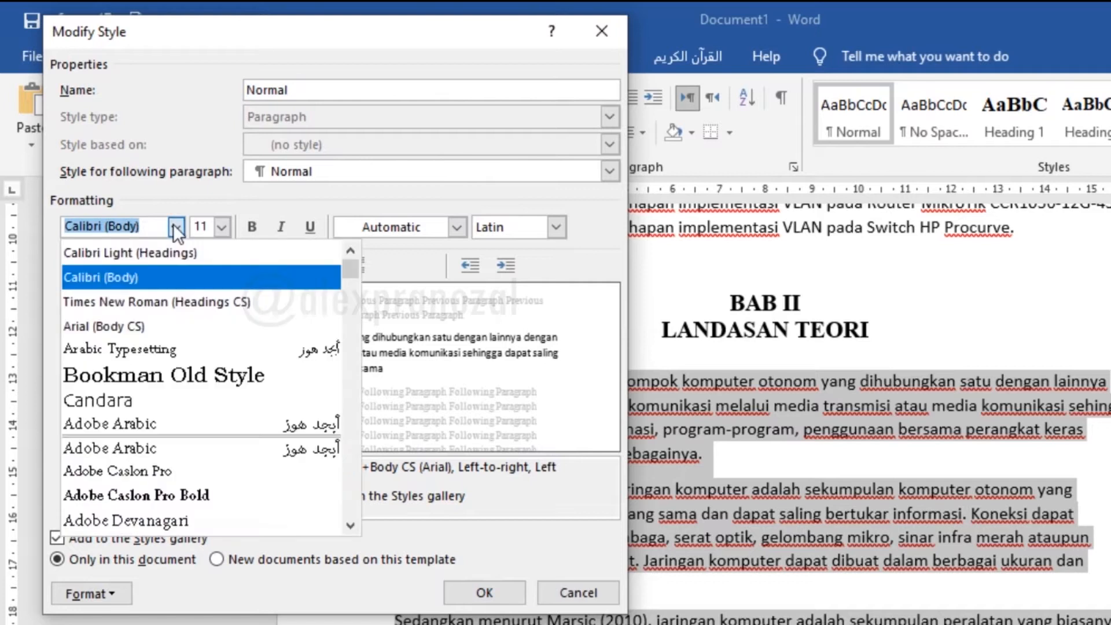
left_click(188, 299)
Set the Normal style's font size to 12 and its font color to Automatic
left_click(221, 228)
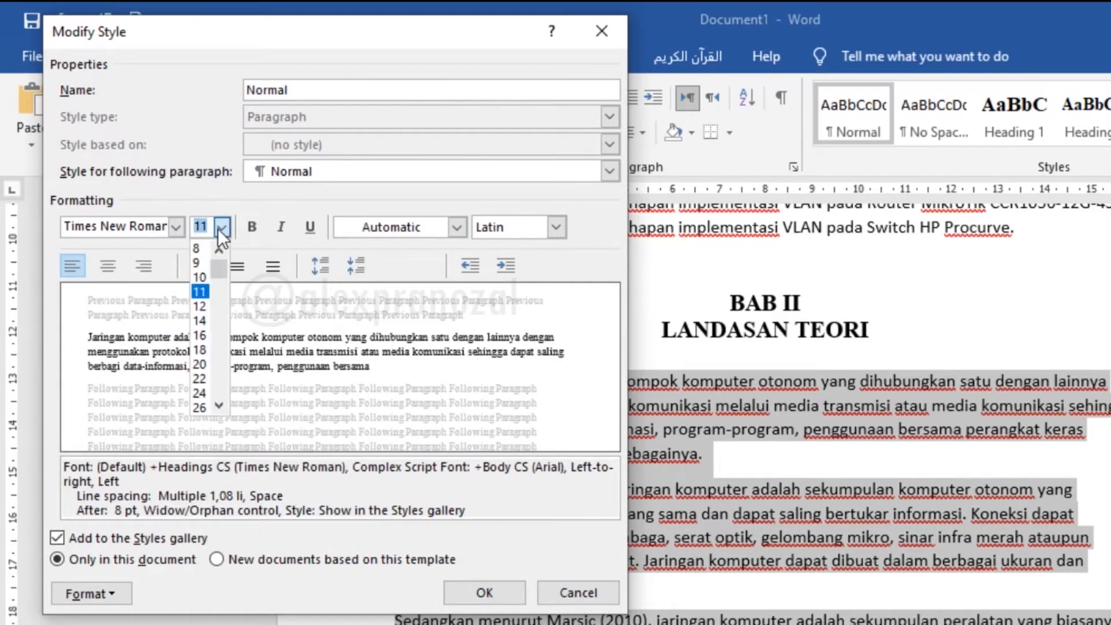
left_click(202, 304)
left_click(373, 230)
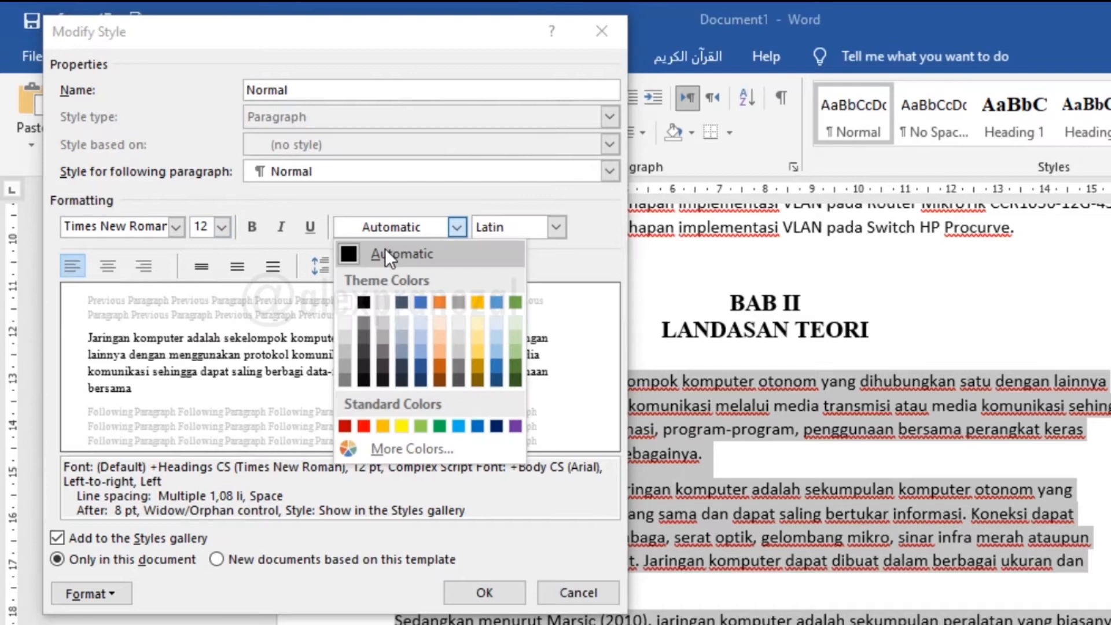
left_click(385, 251)
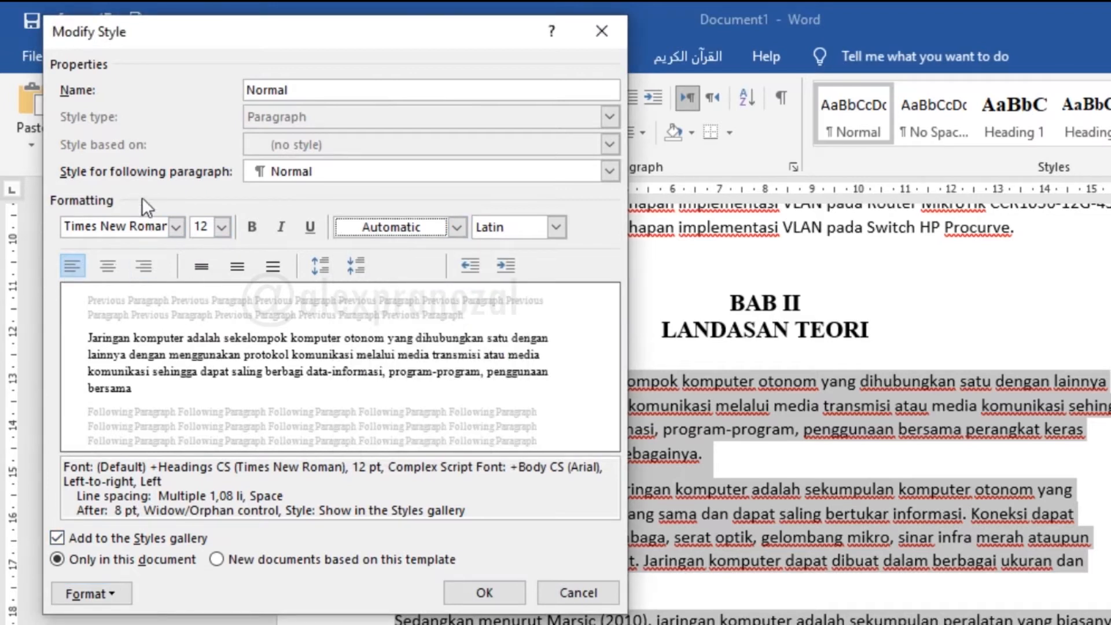
Set the Normal style's paragraph alignment to Justified
left_click(109, 593)
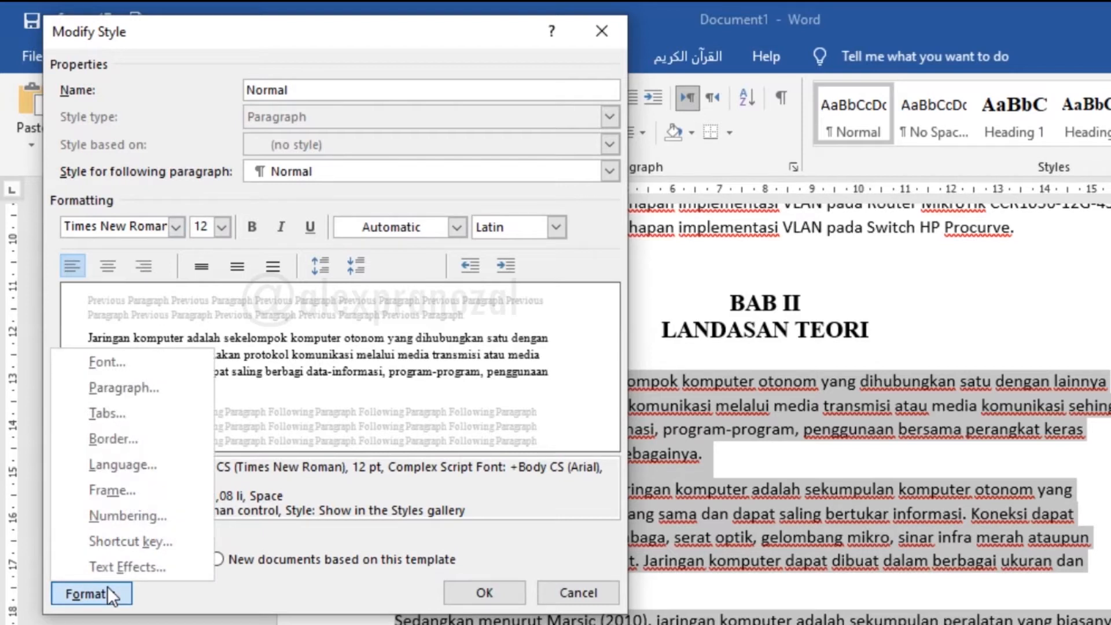
left_click(141, 388)
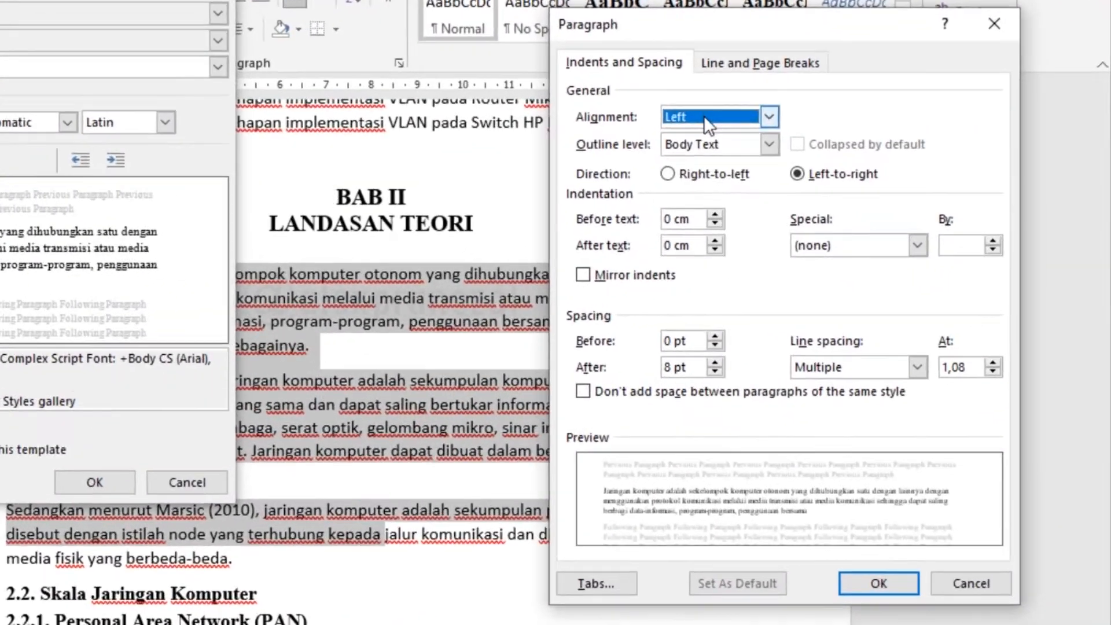
left_click(703, 116)
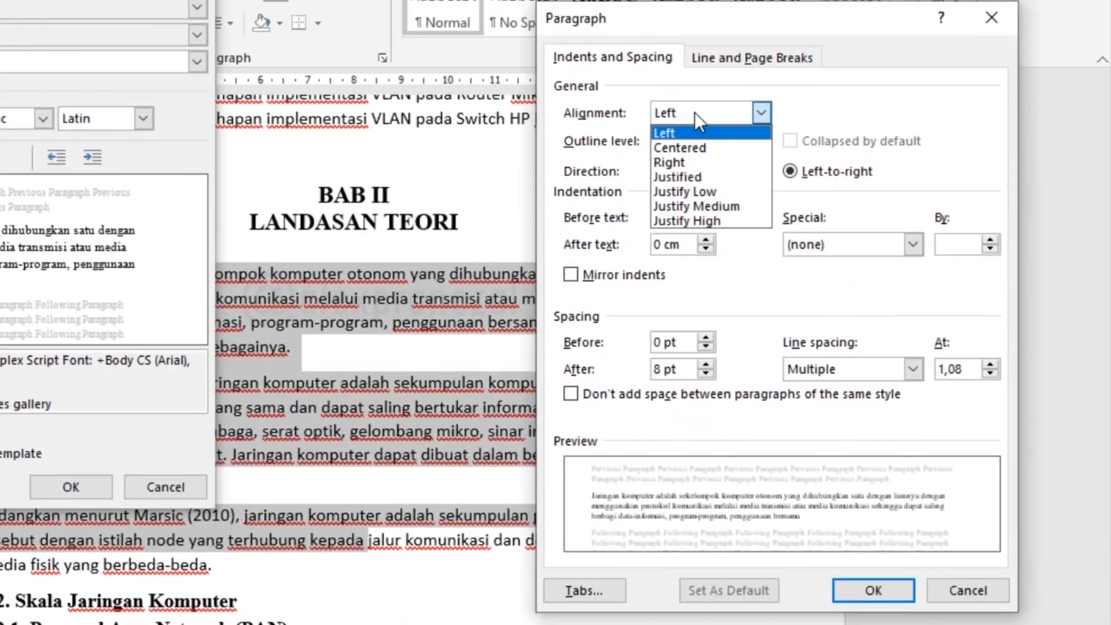
left_click(720, 180)
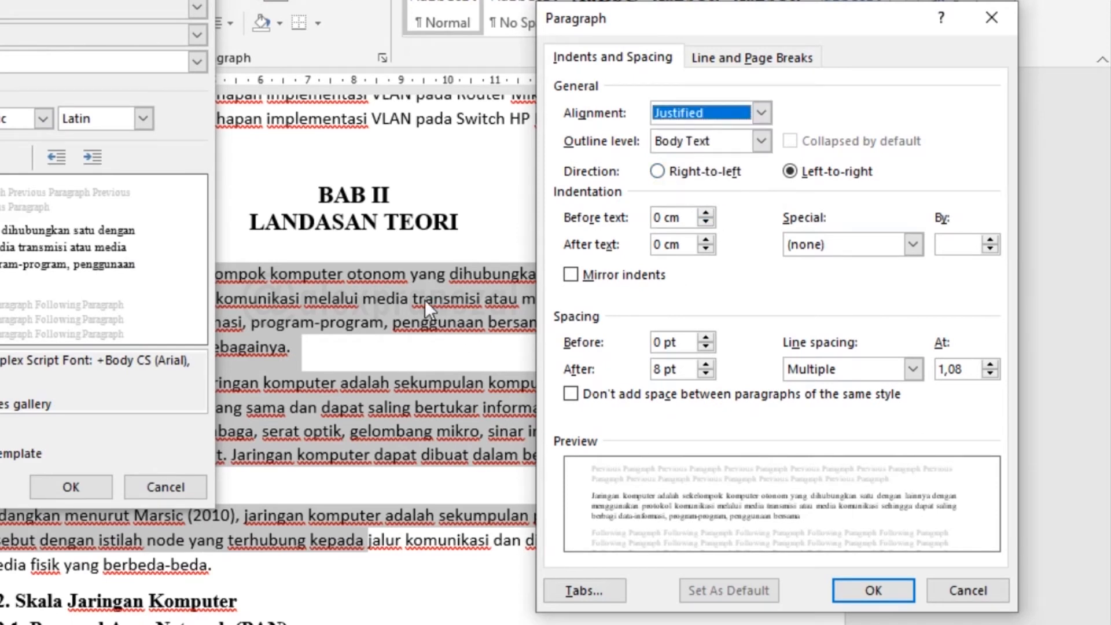
Set the Normal style's line spacing to 1,5 lines and apply the style changes
left_click(834, 365)
left_click(834, 403)
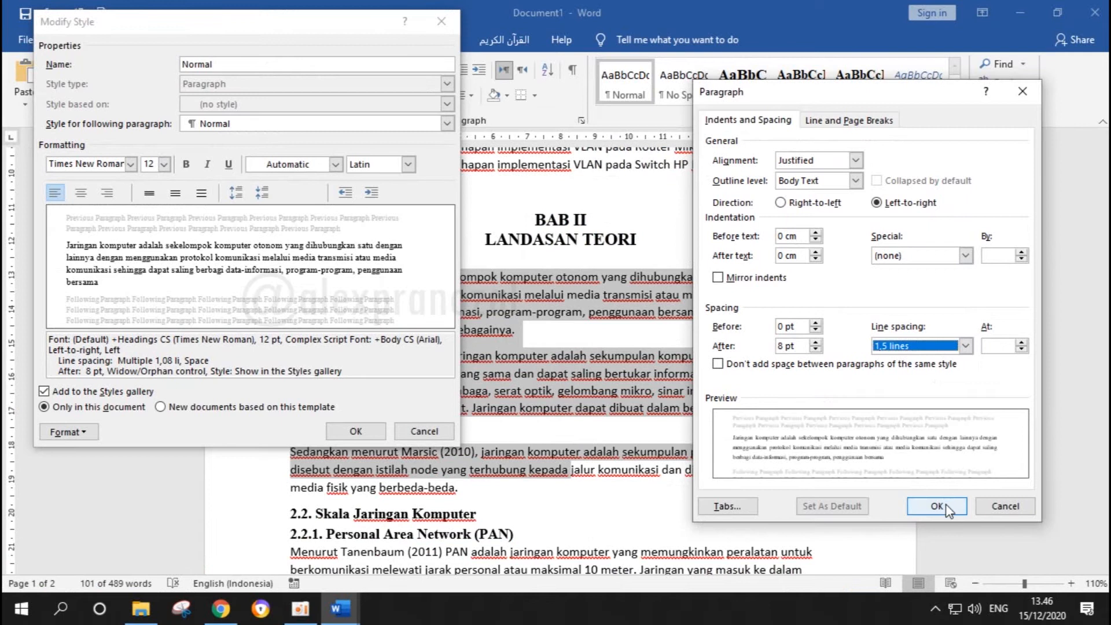
left_click(874, 589)
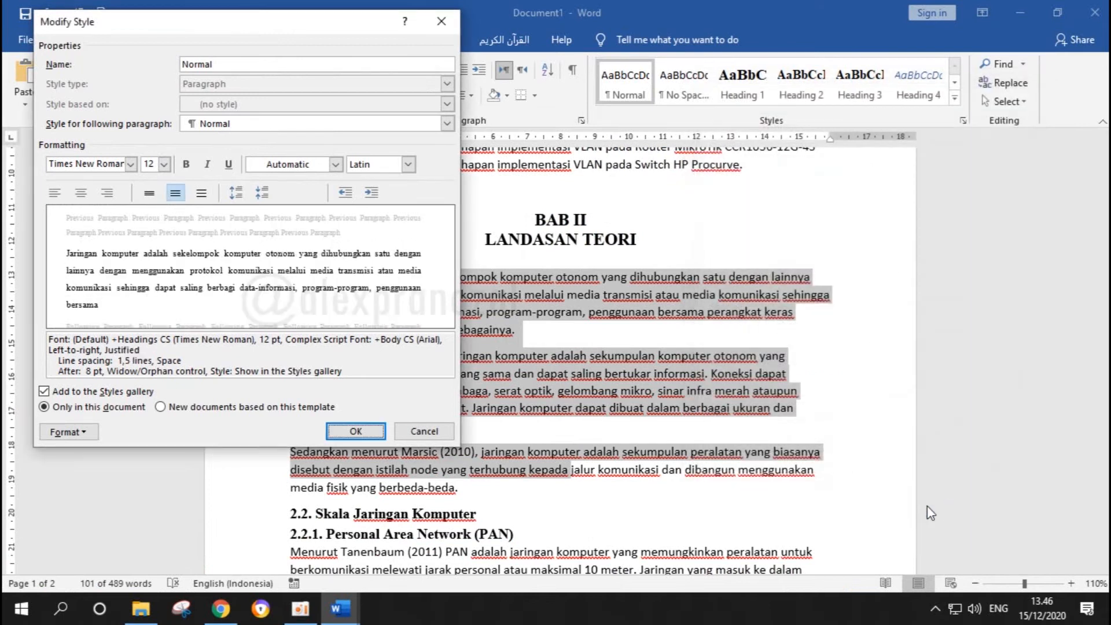
left_click(369, 434)
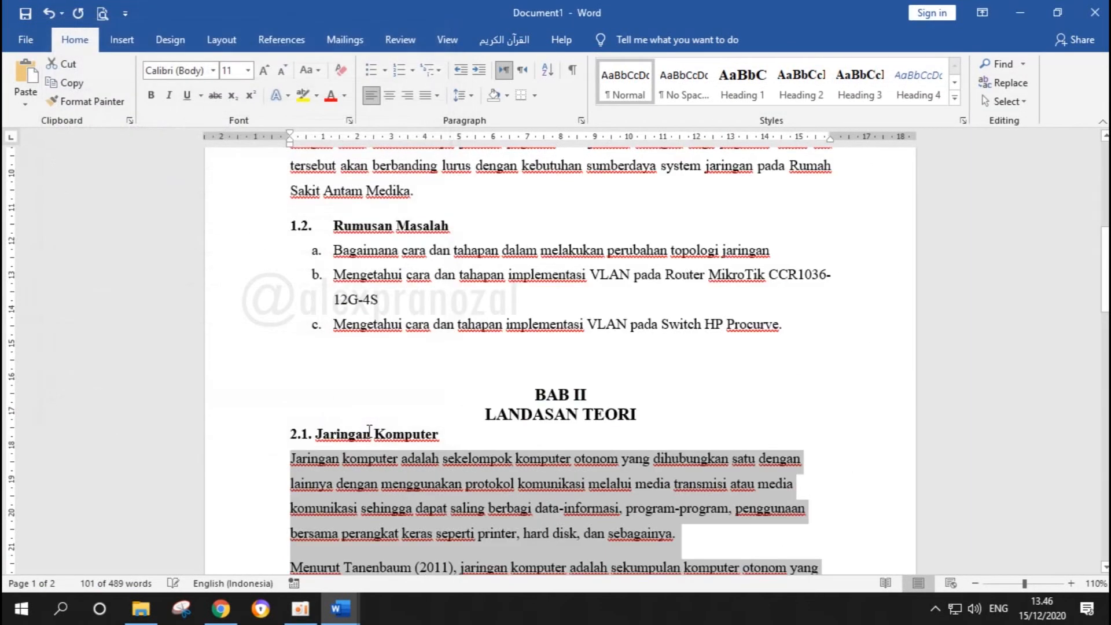
Reapply the Normal style to the first paragraph under 1.1. Latar Belakang
scroll(639, 465, "up", 5)
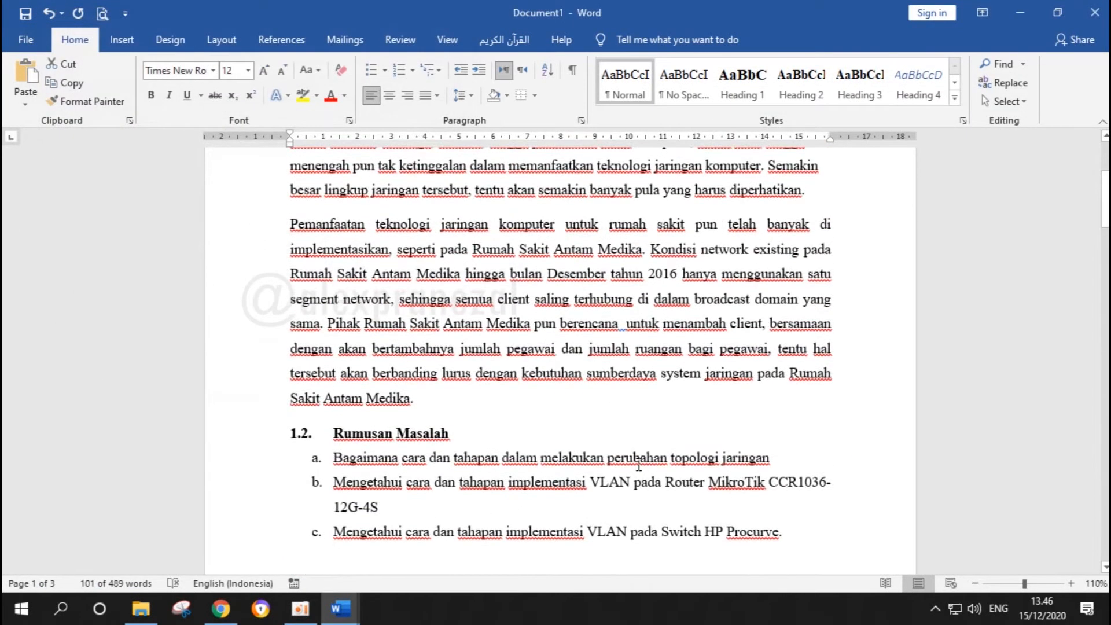
left_click(629, 439)
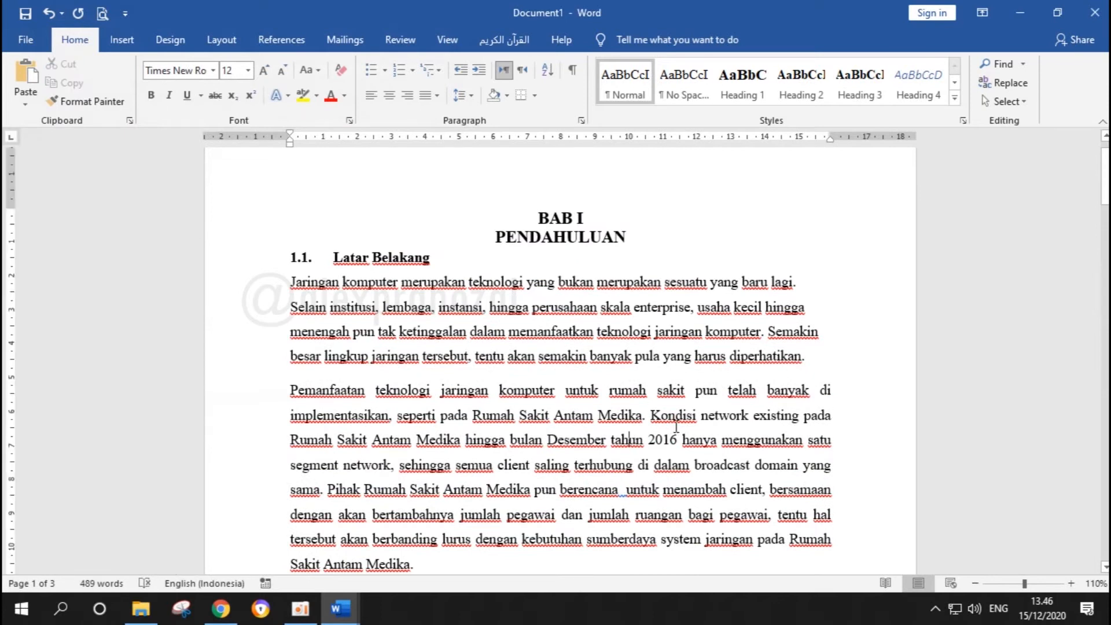
scroll(410, 403, "down", 1)
left_click_drag(291, 306, 442, 490)
left_click_drag(293, 199, 813, 276)
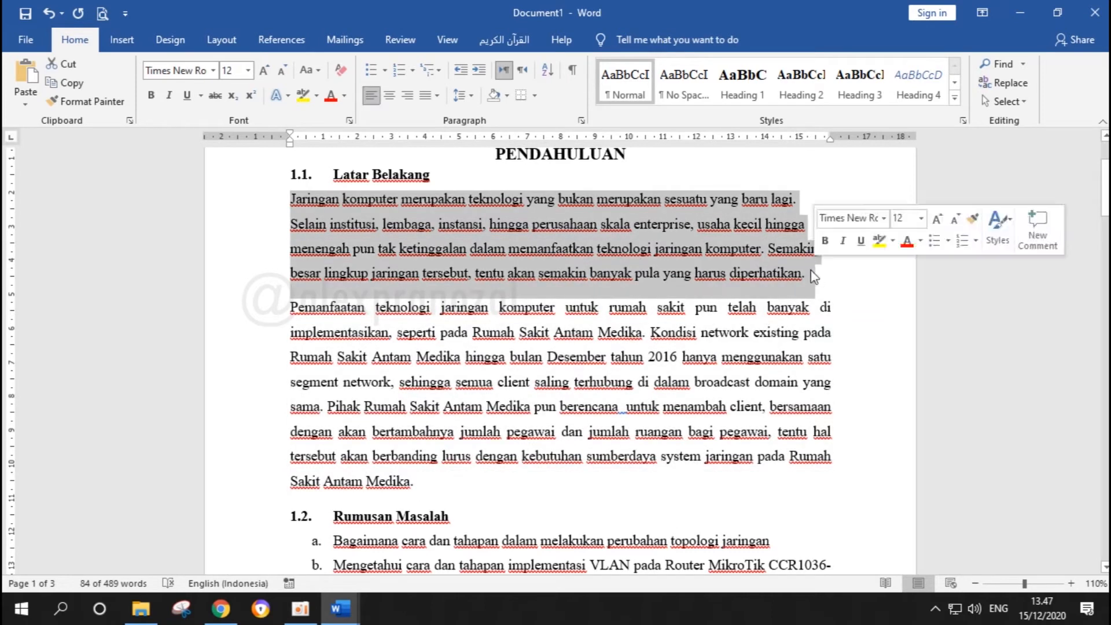
double_click(623, 238)
left_click(480, 227)
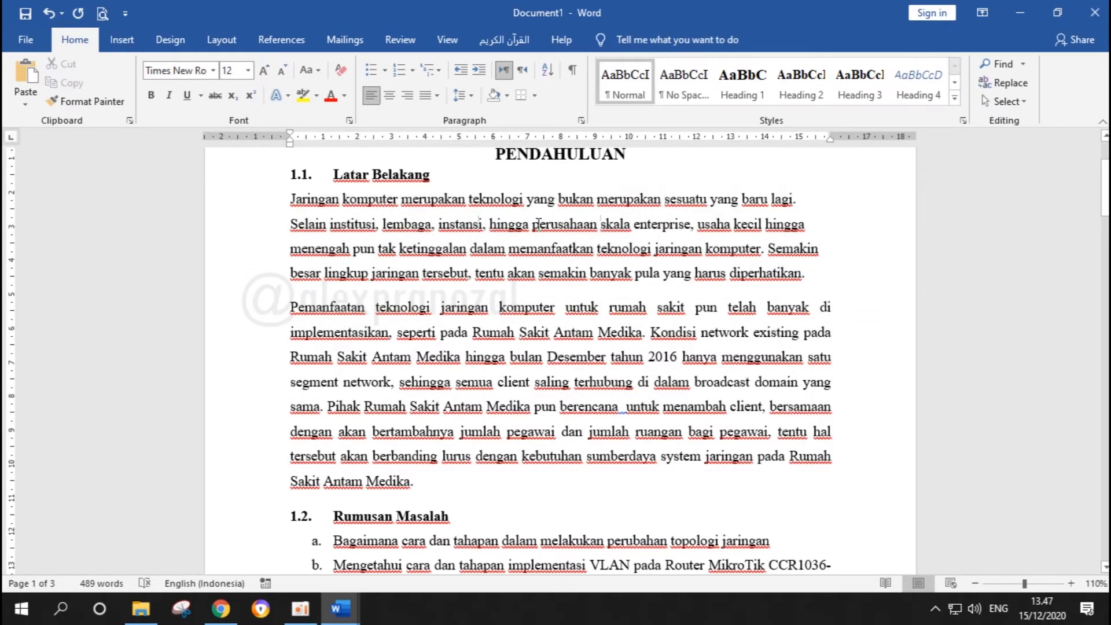
left_click(627, 92)
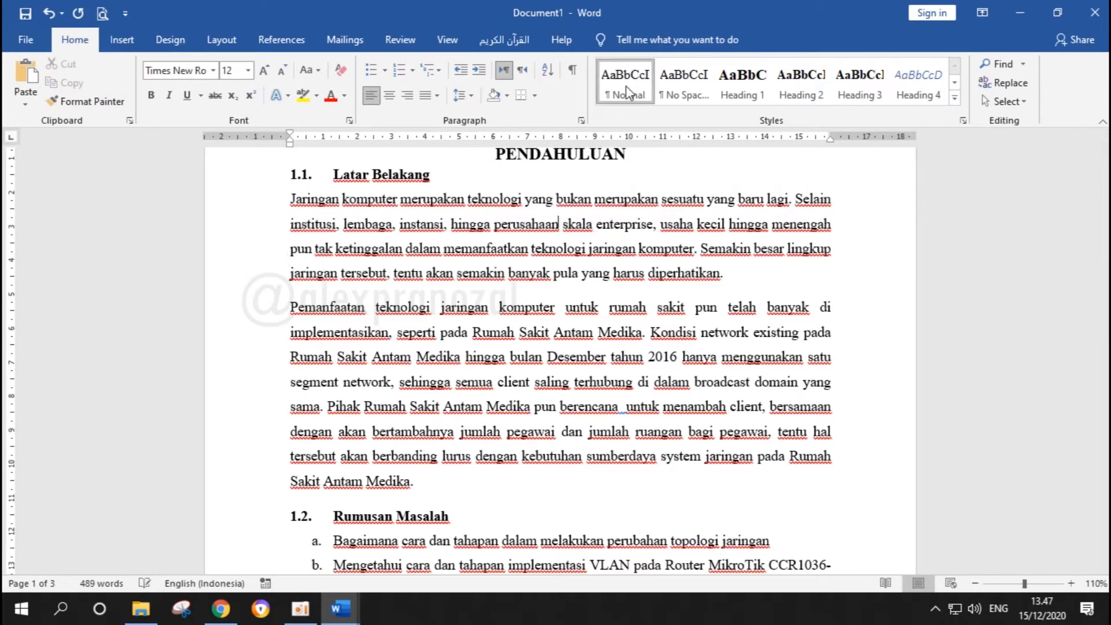
Reapply the Normal style to the first two paragraphs under 2.1. Jaringan Komputer and justify the section's last paragraph
scroll(798, 376, "down", 5)
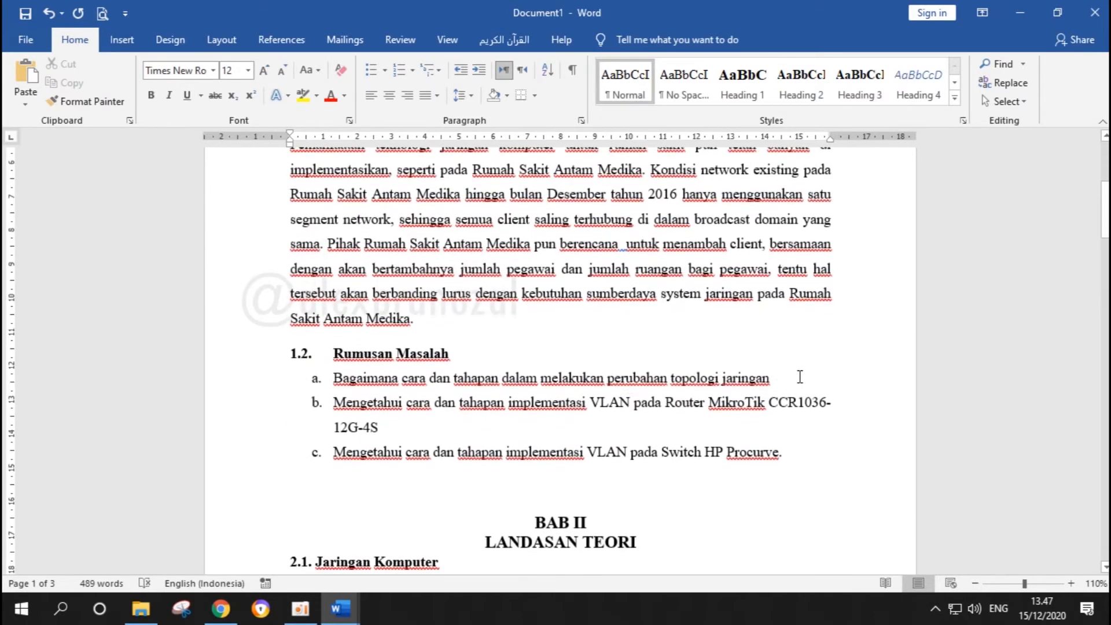
scroll(632, 393, "down", 2)
left_click(501, 382)
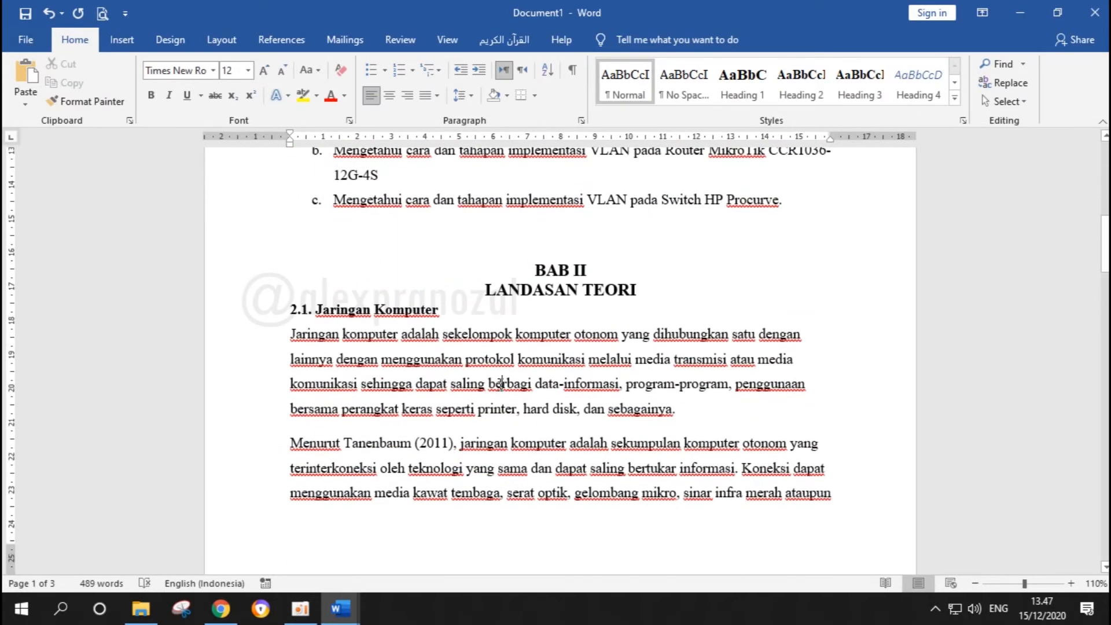
left_click(625, 98)
left_click(619, 442)
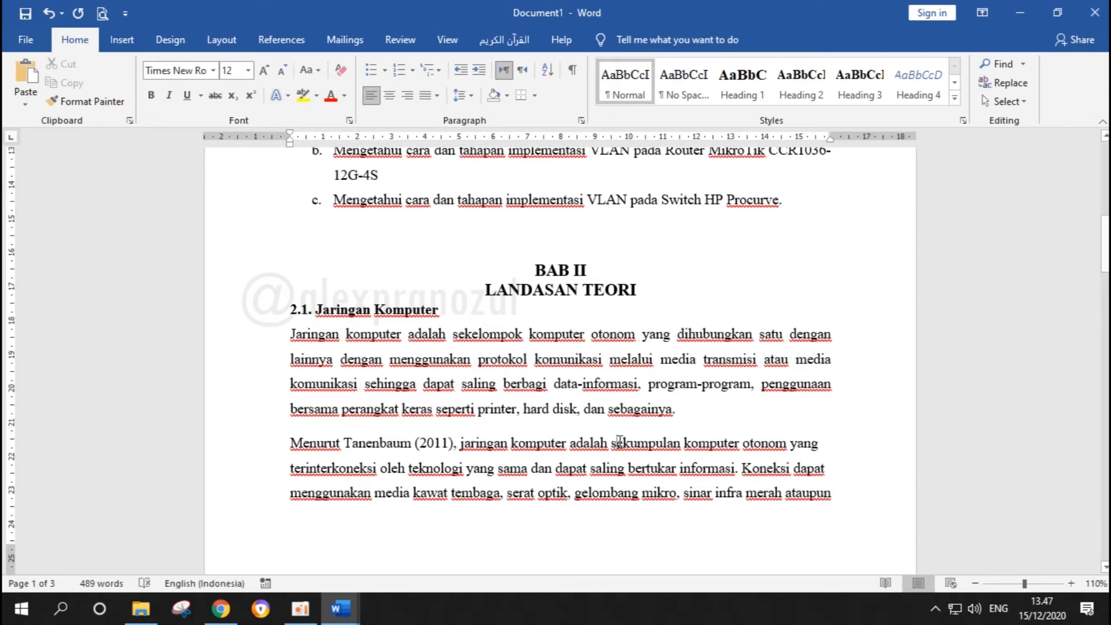
left_click(625, 93)
scroll(619, 243, "down", 7)
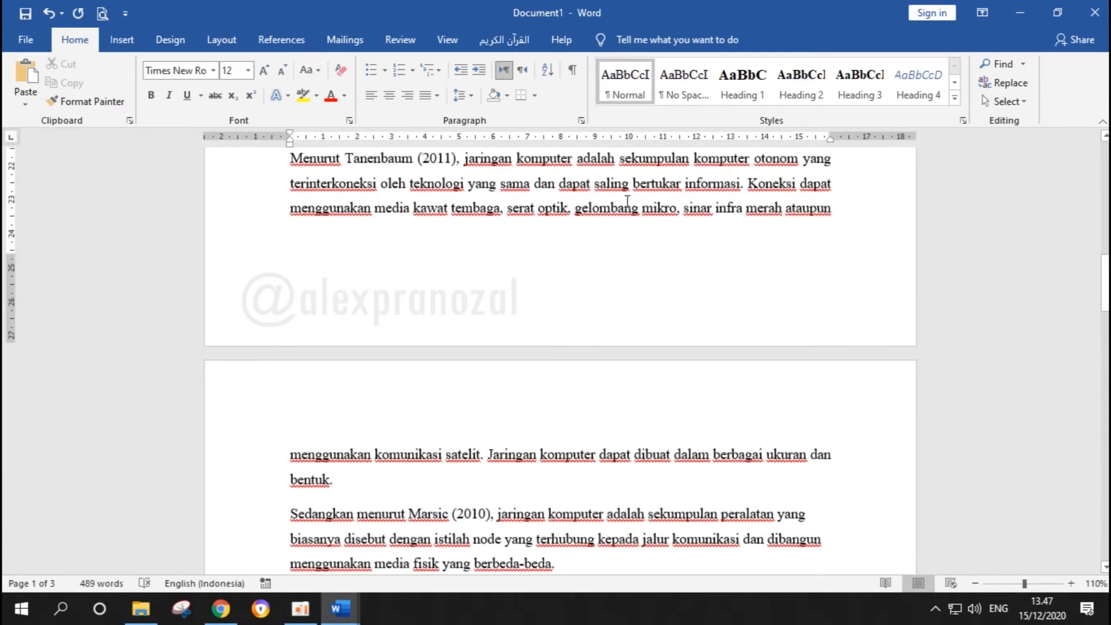
left_click(659, 386)
key("ctrl+j")
Check the body text formatting from section 2.2 through to the network area table on the last page
scroll(660, 405, "down", 3)
scroll(660, 427, "down", 10)
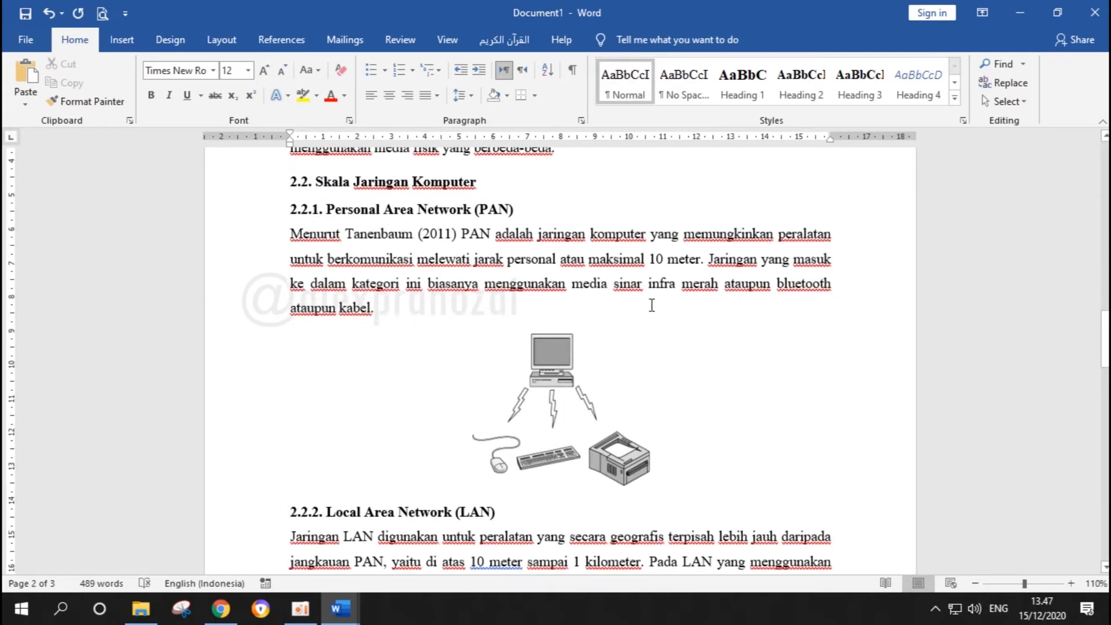
scroll(535, 347, "down", 12)
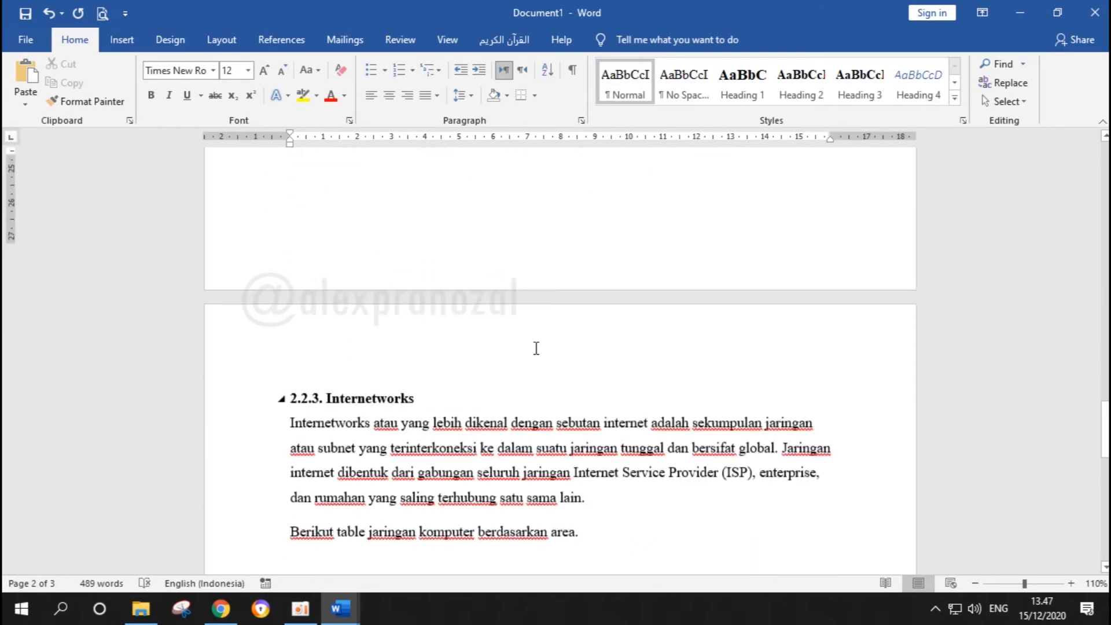
scroll(507, 356, "down", 3)
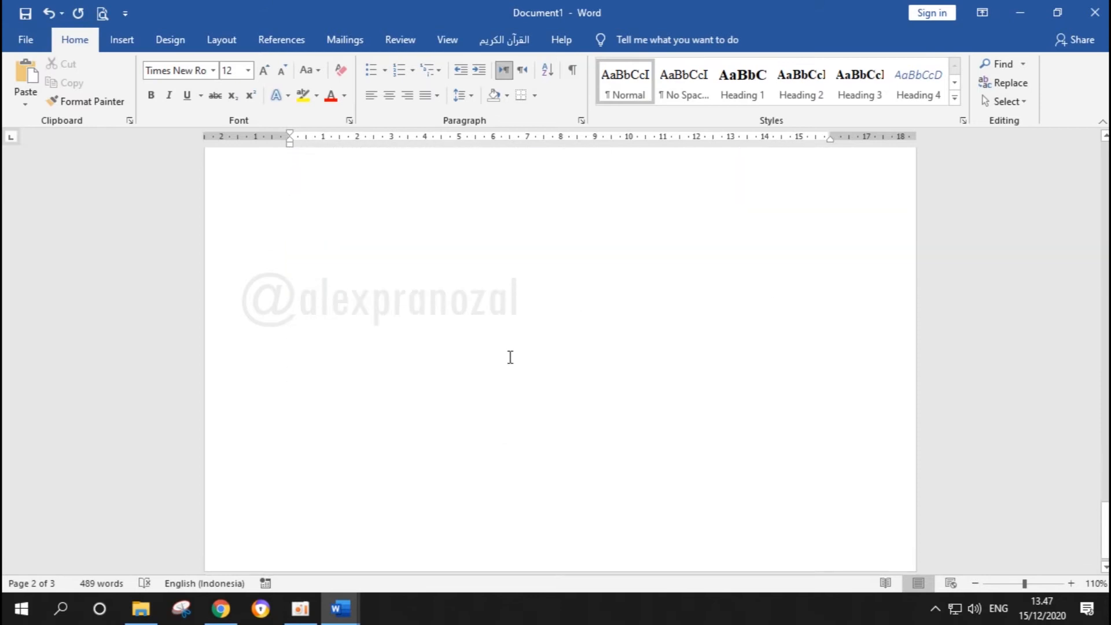
scroll(577, 391, "up", 6)
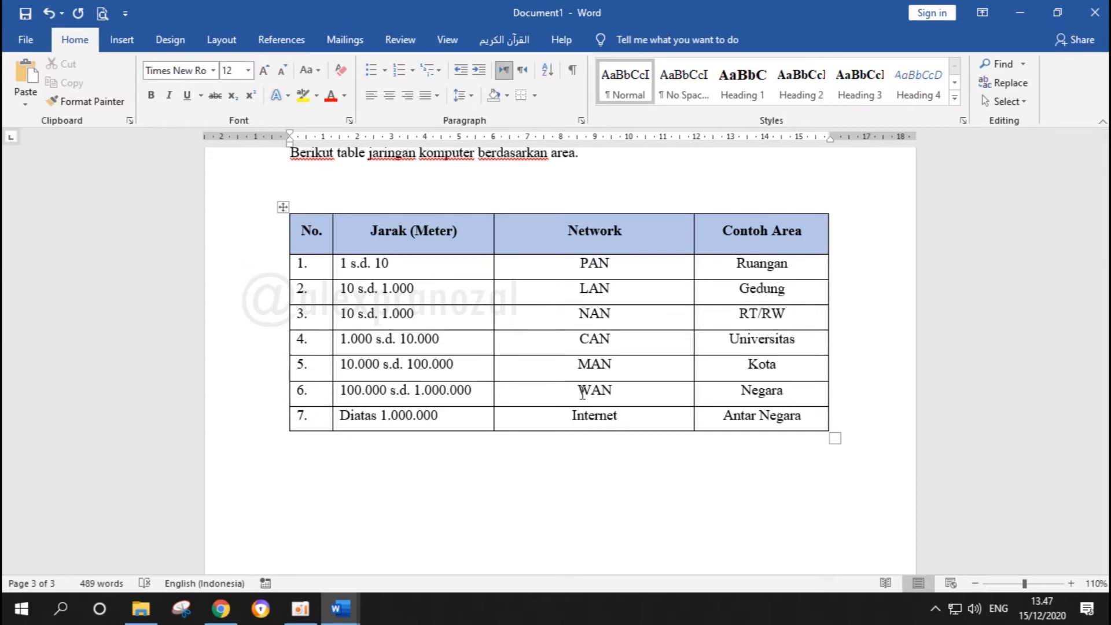
left_click(395, 197)
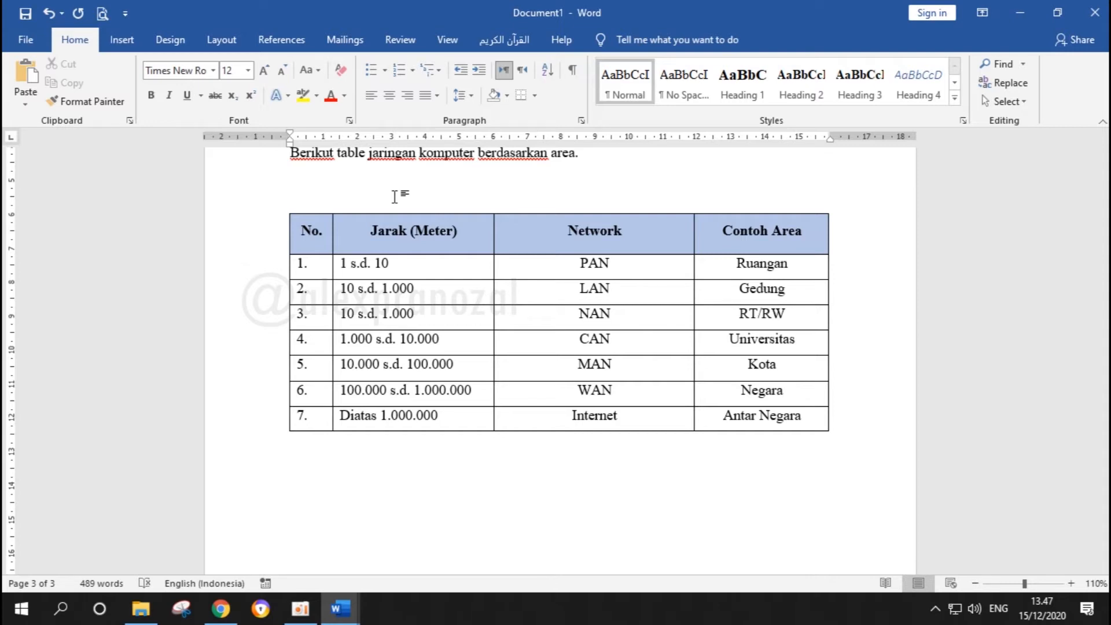
Insert a page break before the BAB II LANDASAN TEORI heading
key("ctrl+Home")
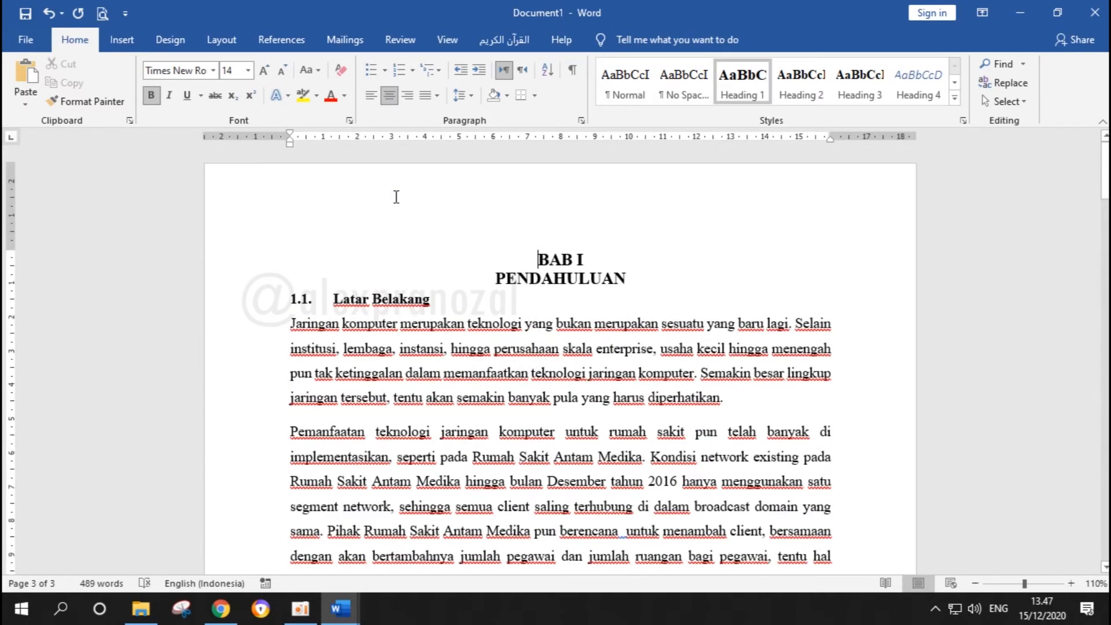
scroll(404, 194, "down", 3)
scroll(404, 194, "down", 6)
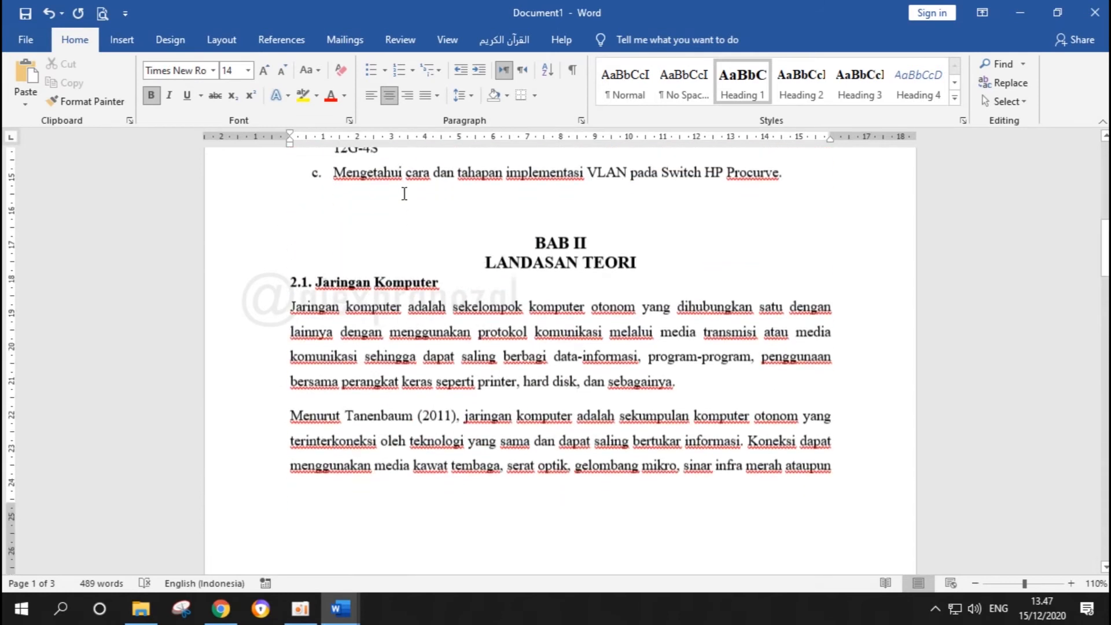
left_click(545, 219)
key("ctrl+Return")
Add an empty line below the picture in section 2.2.1 and start inserting a caption there
scroll(544, 287, "down", 10)
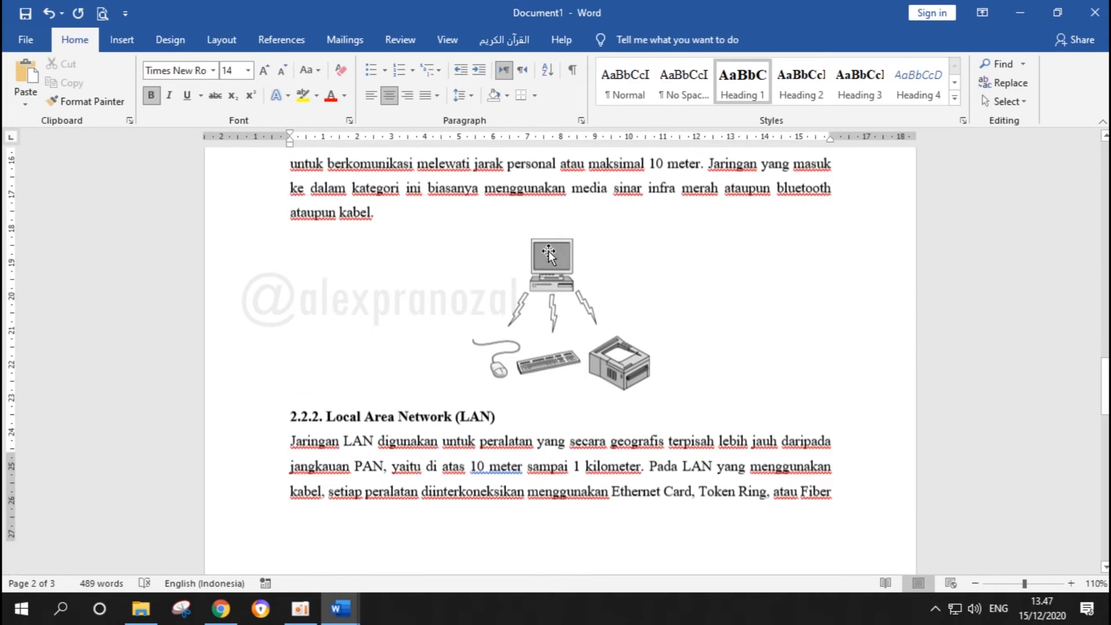
scroll(549, 254, "down", 3)
left_click(542, 255)
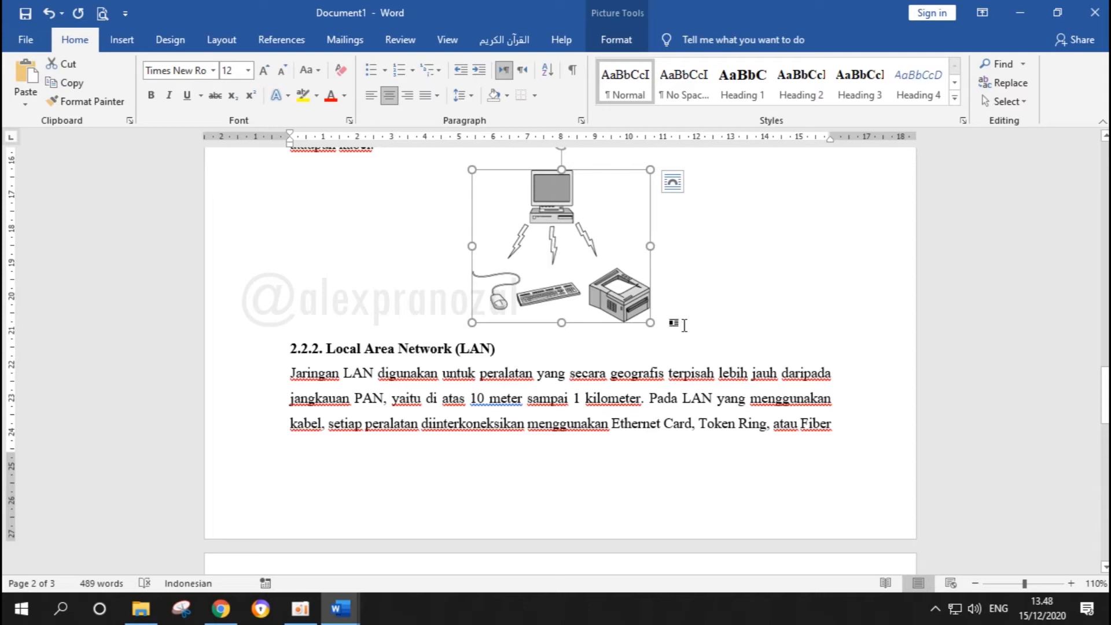
left_click(735, 313)
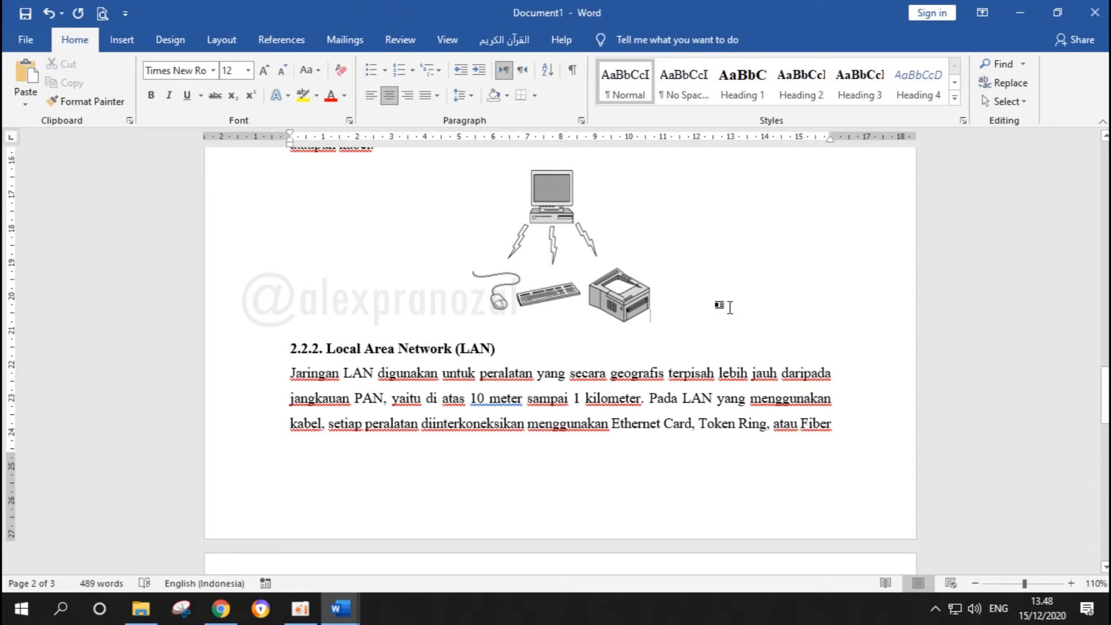
key("Return")
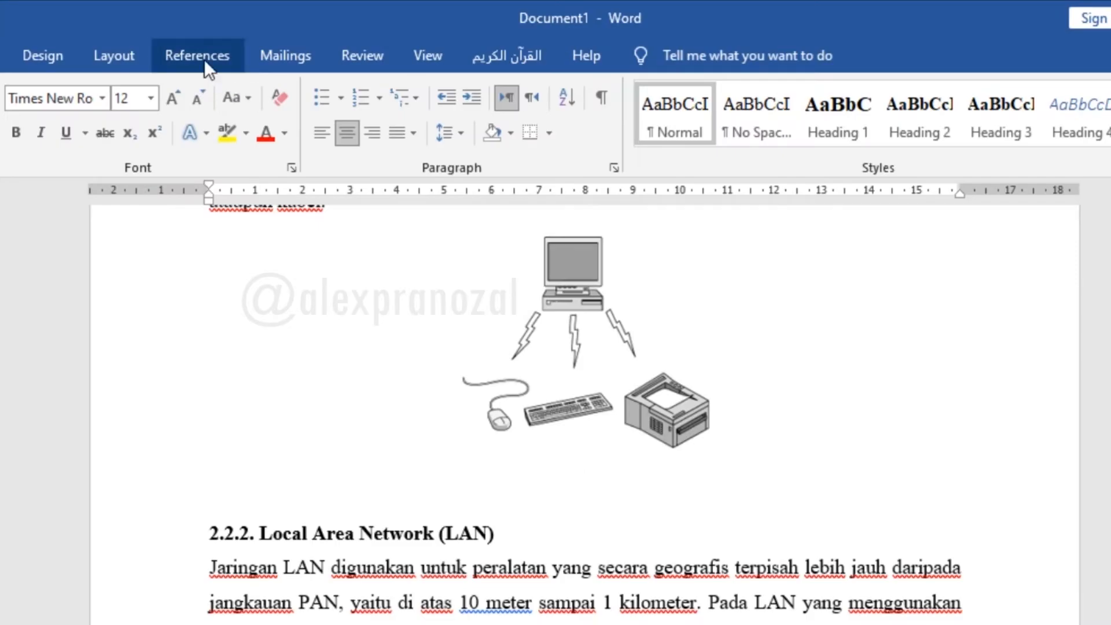
left_click(203, 59)
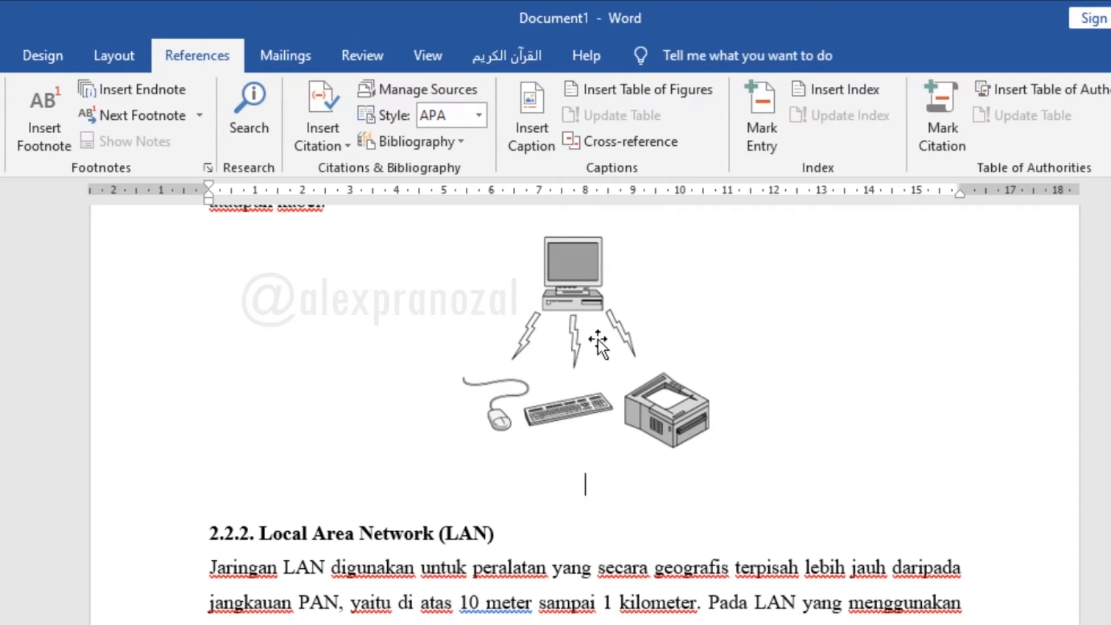
left_click(536, 110)
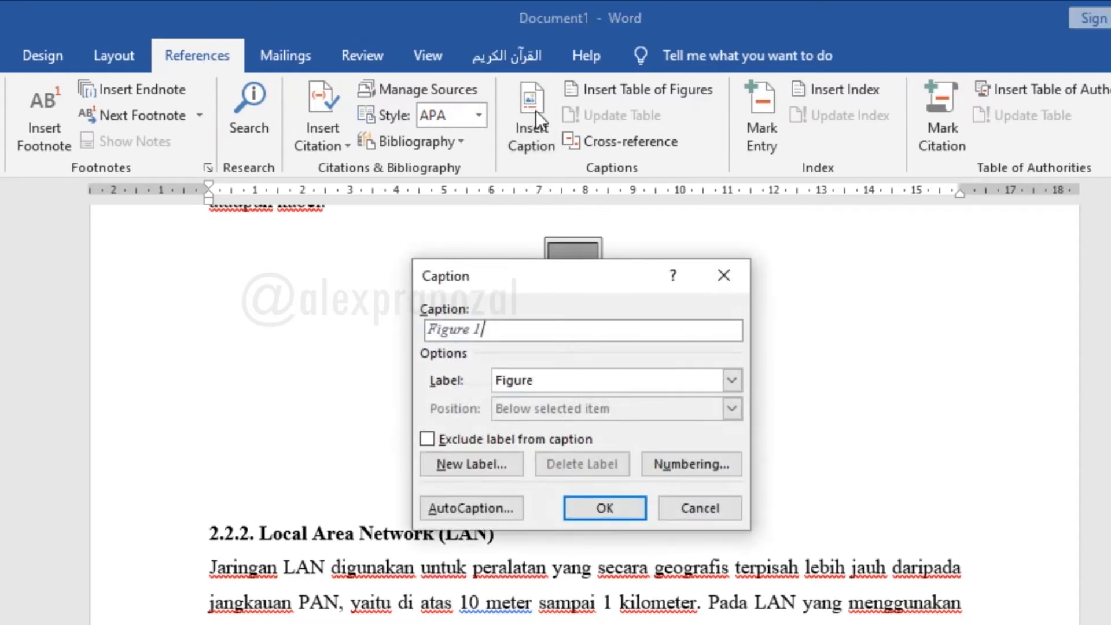
left_click(641, 382)
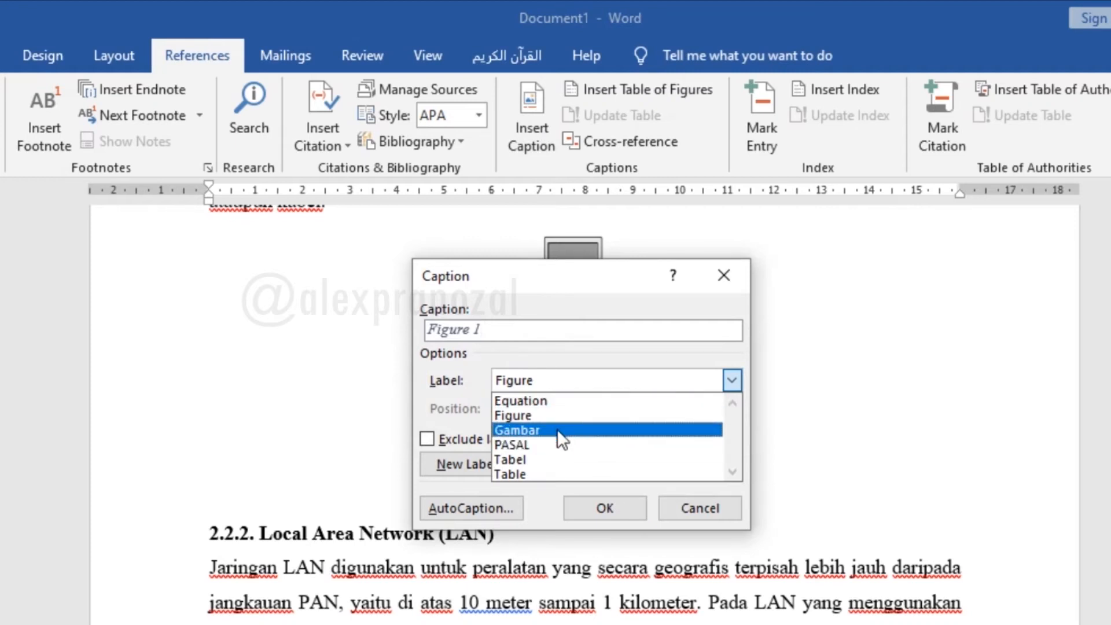
left_click(546, 363)
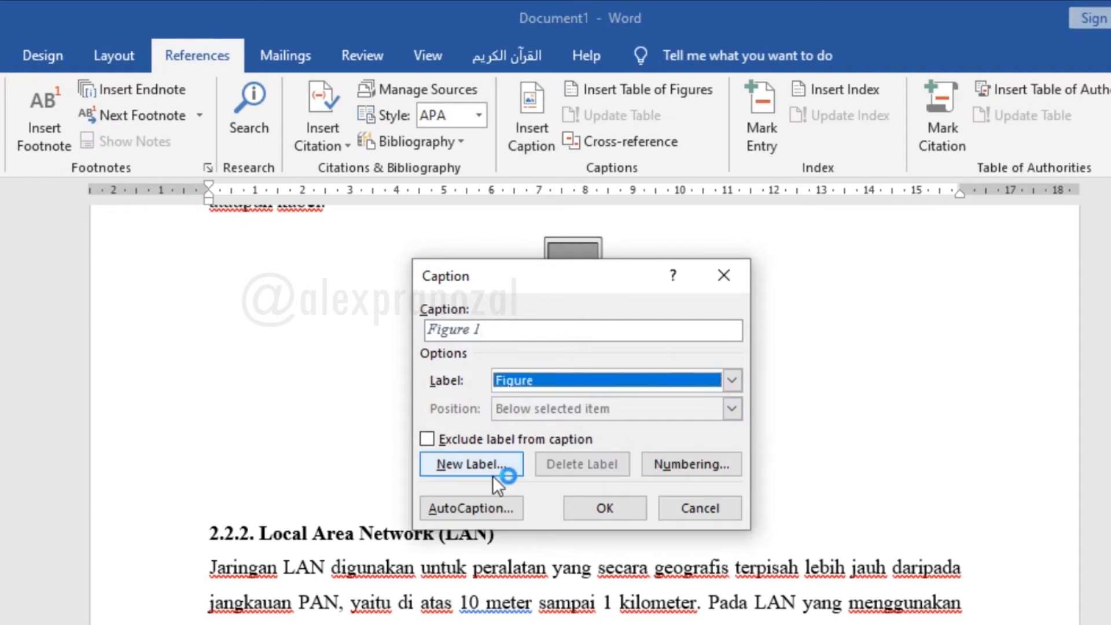
left_click(471, 464)
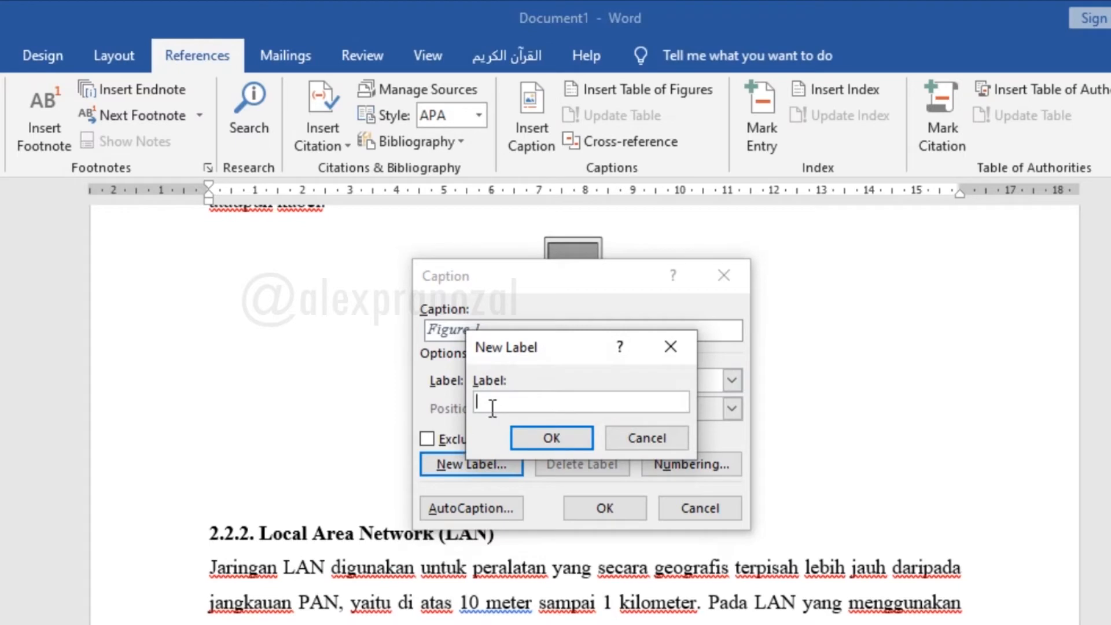
type("Gambar")
left_click(664, 350)
Choose the Gambar label and insert the caption below the picture in section 2.2.1
left_click(595, 380)
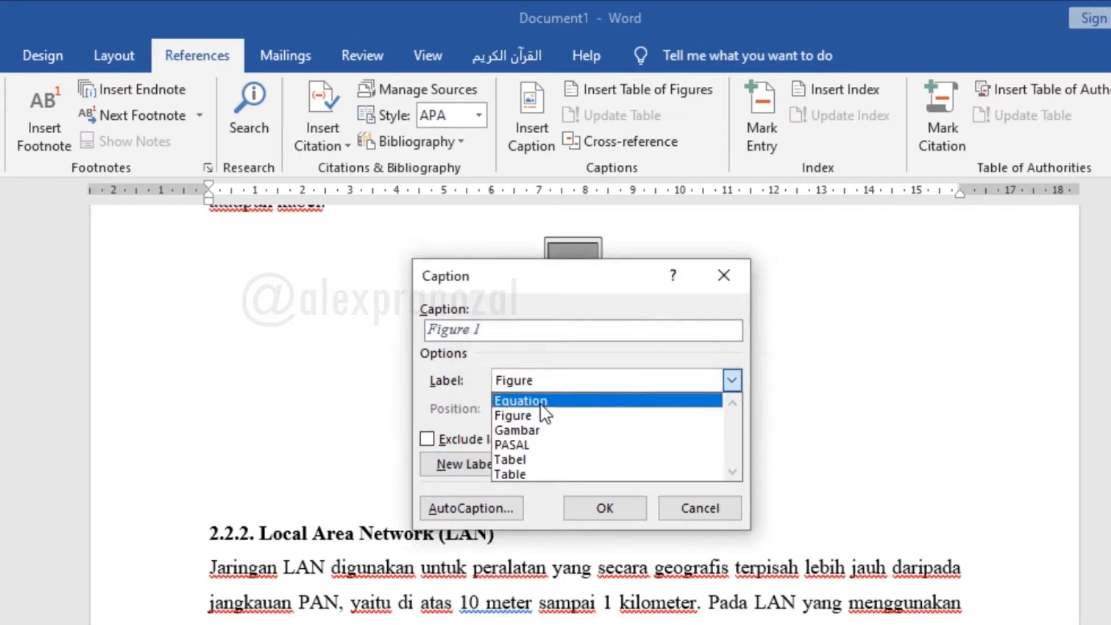
left_click(533, 428)
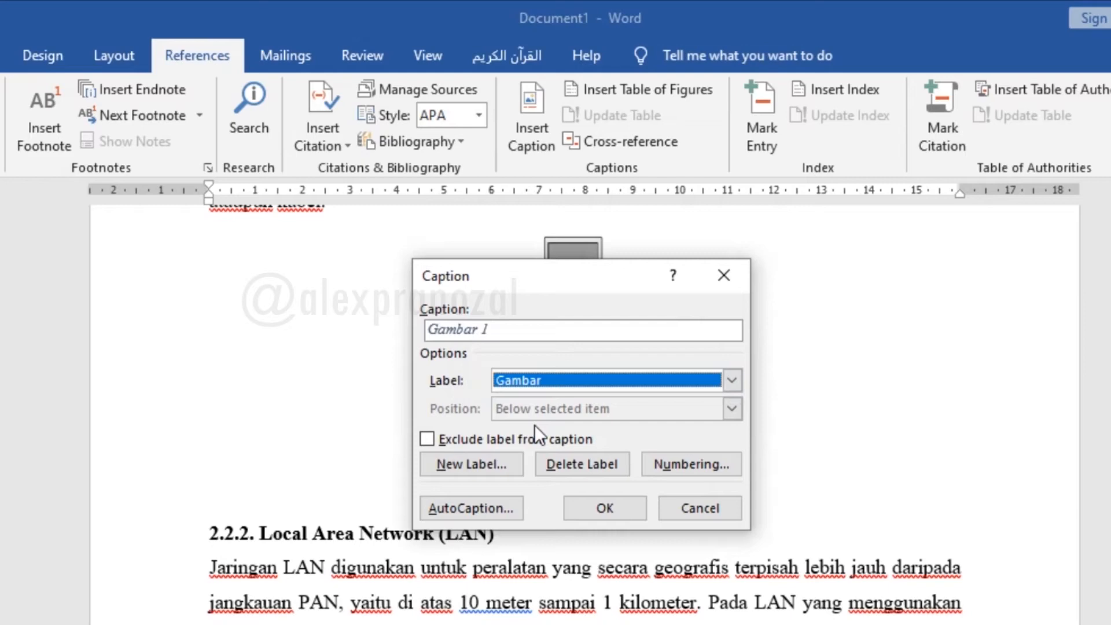
left_click(590, 509)
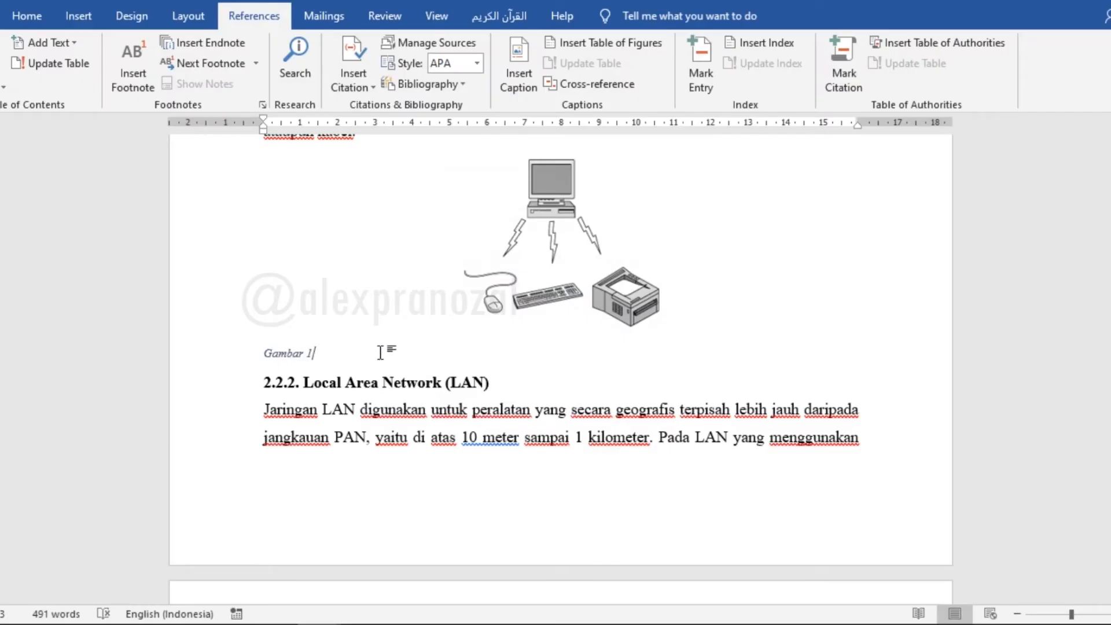
Add the text PAN after the Gambar 1 caption label
type("La")
scroll(310, 340, "up", 3)
key("BackSpace")
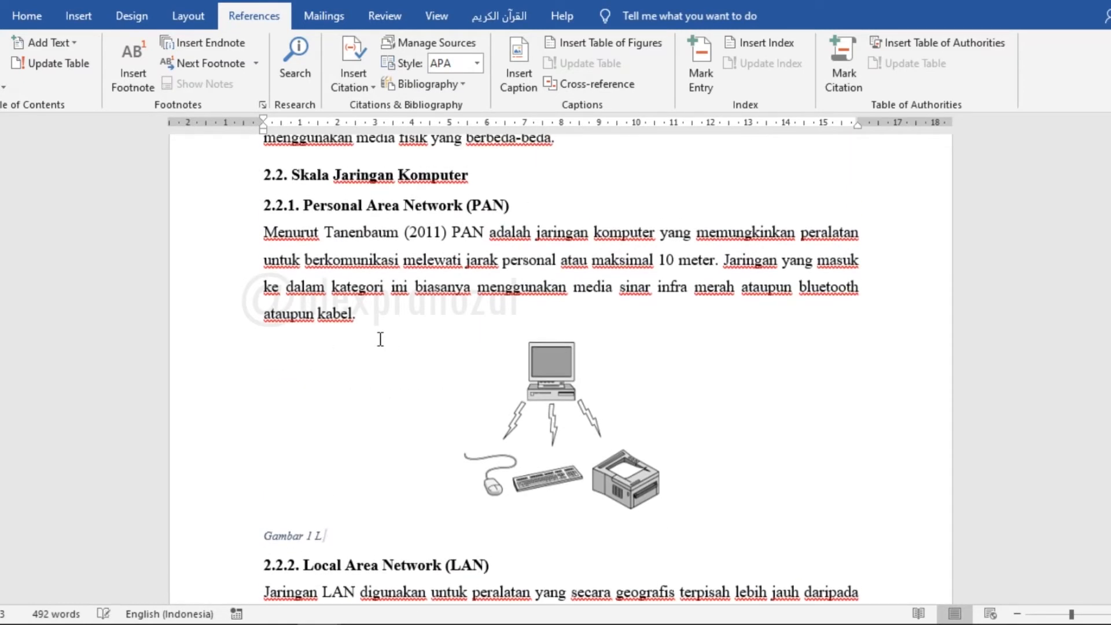
type("PAN")
scroll(380, 339, "down", 10)
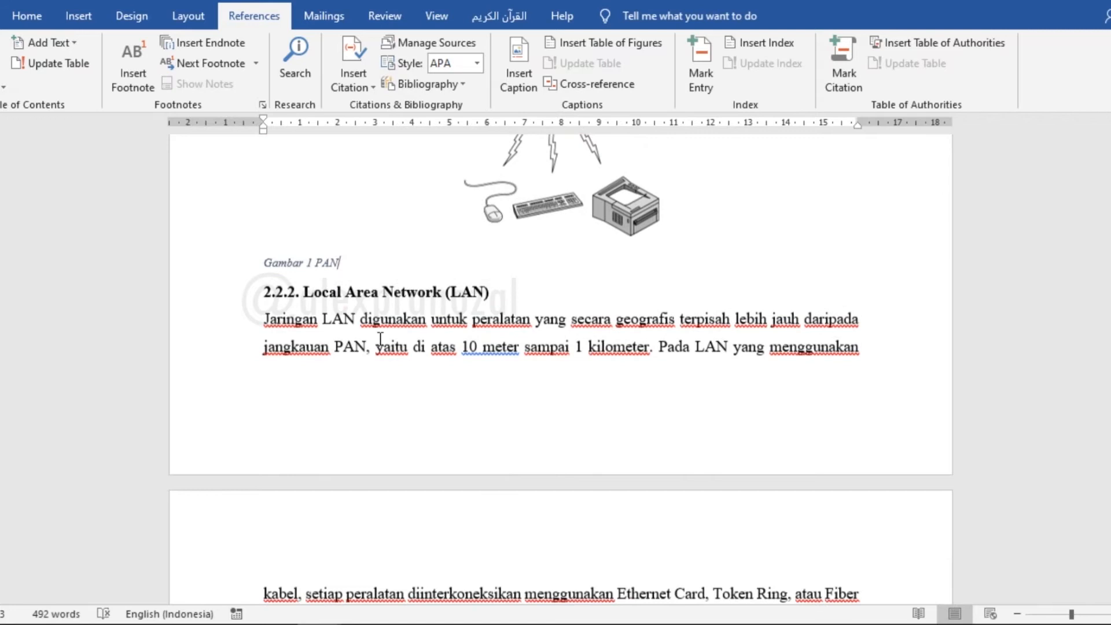
Add an empty line below the picture in section 2.2.2 and insert a caption with the Gambar label there
scroll(380, 339, "up", 4)
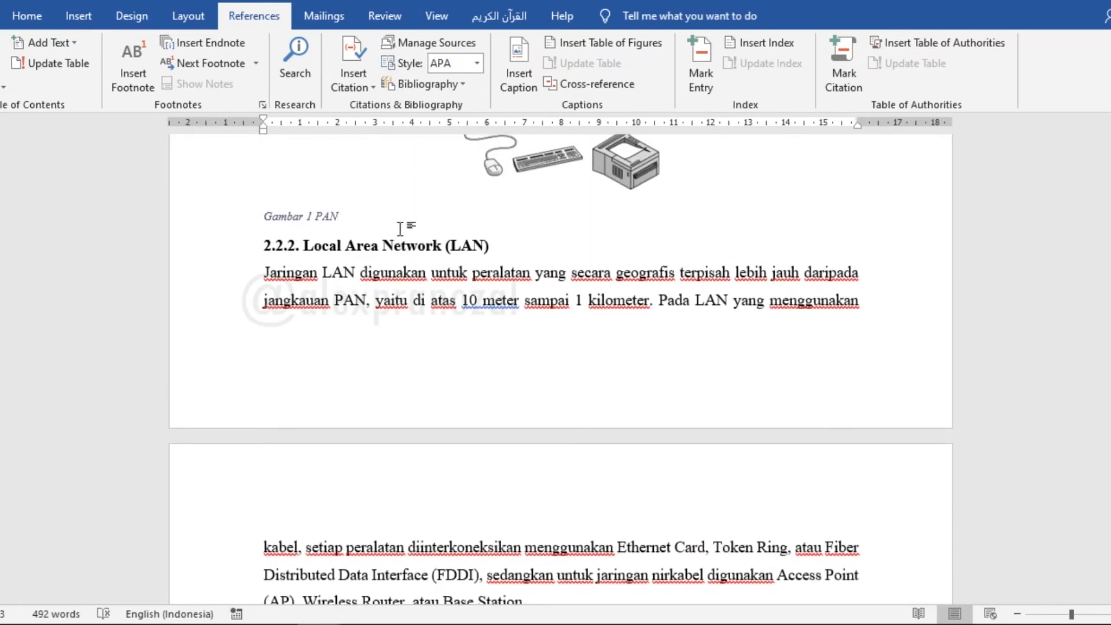
scroll(427, 256, "down", 4)
scroll(429, 258, "down", 2)
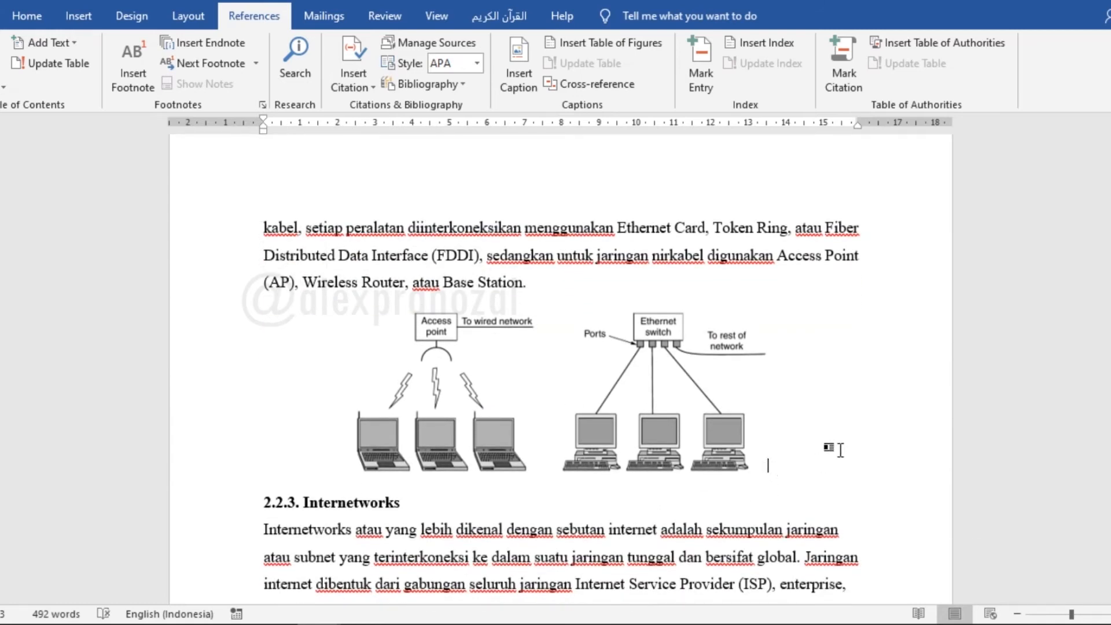
left_click(792, 457)
key("Return")
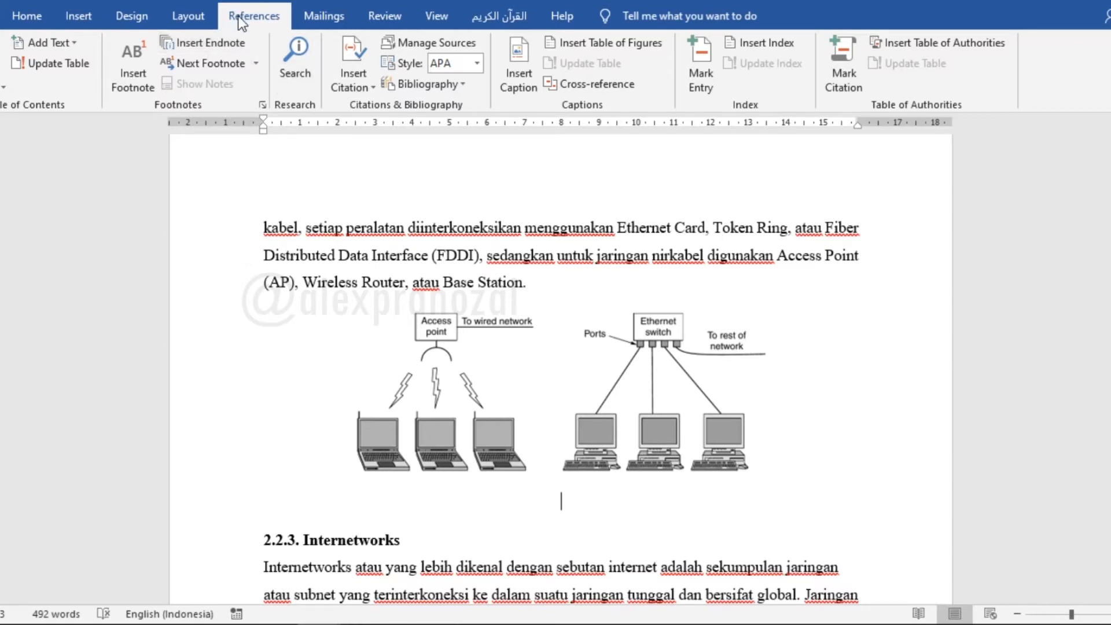
left_click(530, 64)
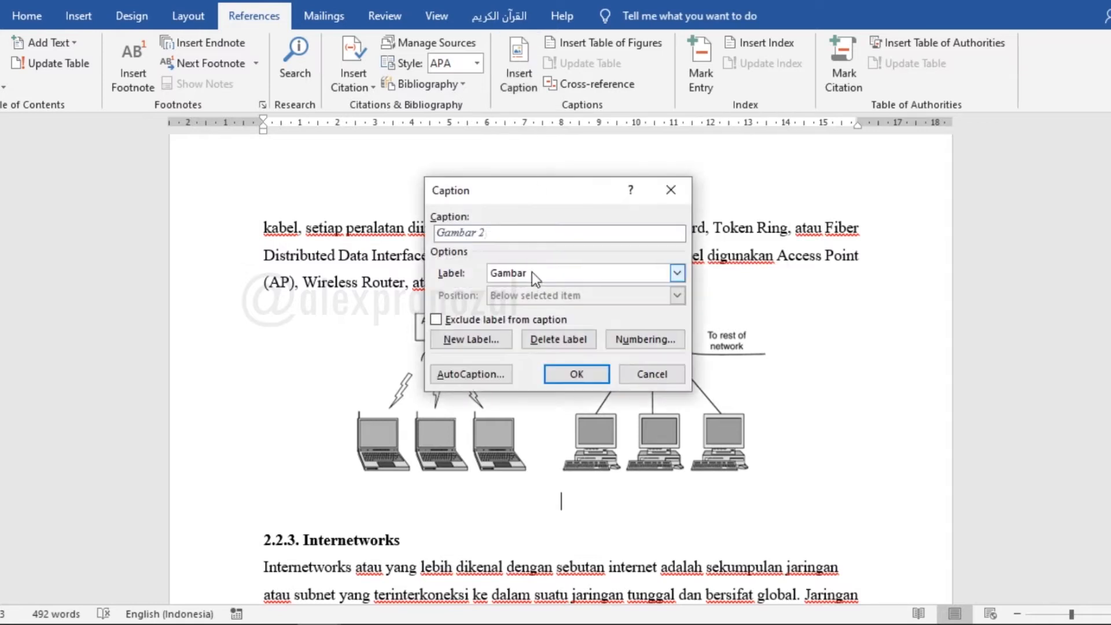
left_click(585, 379)
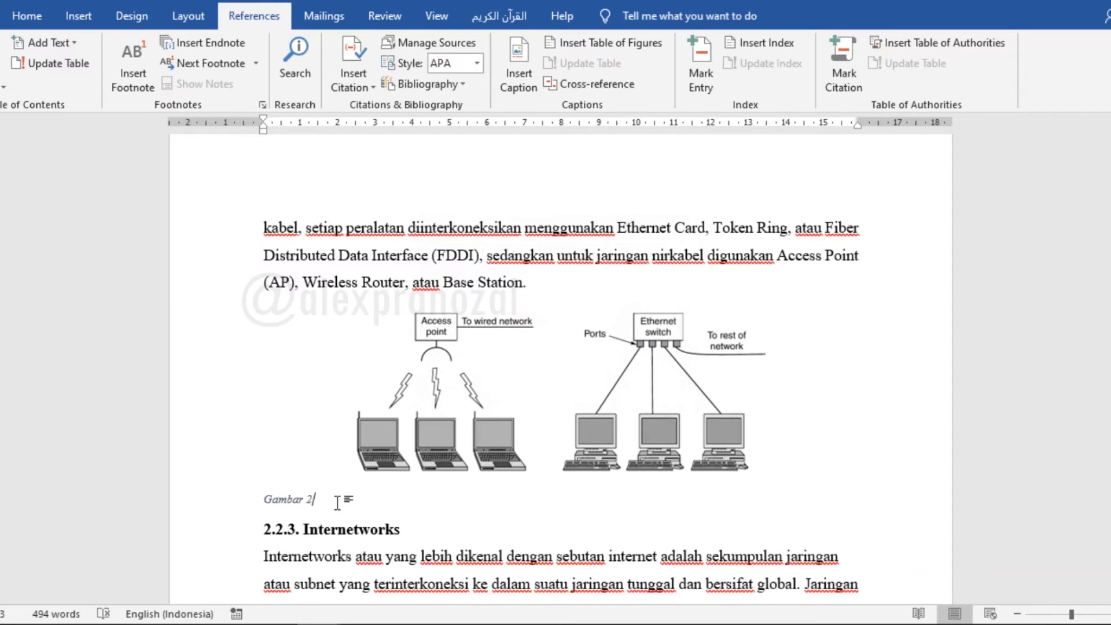
Add the text LAN after the caption label below the picture in section 2.2.2
scroll(336, 498, "up", 8)
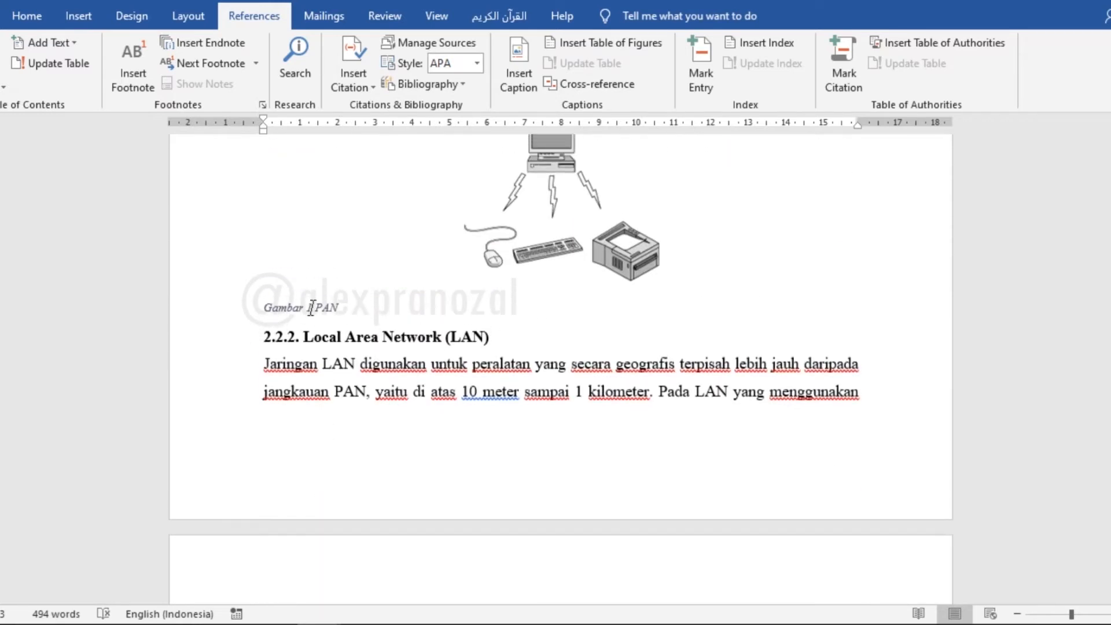
scroll(326, 419, "down", 8)
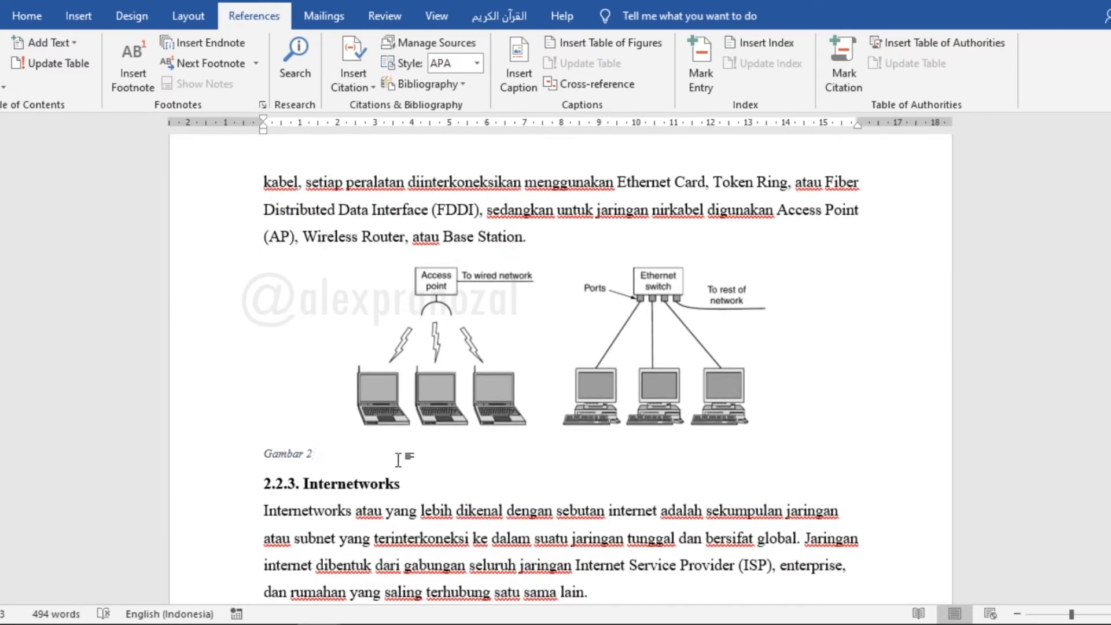
type("LAN")
scroll(560, 370, "down", 3)
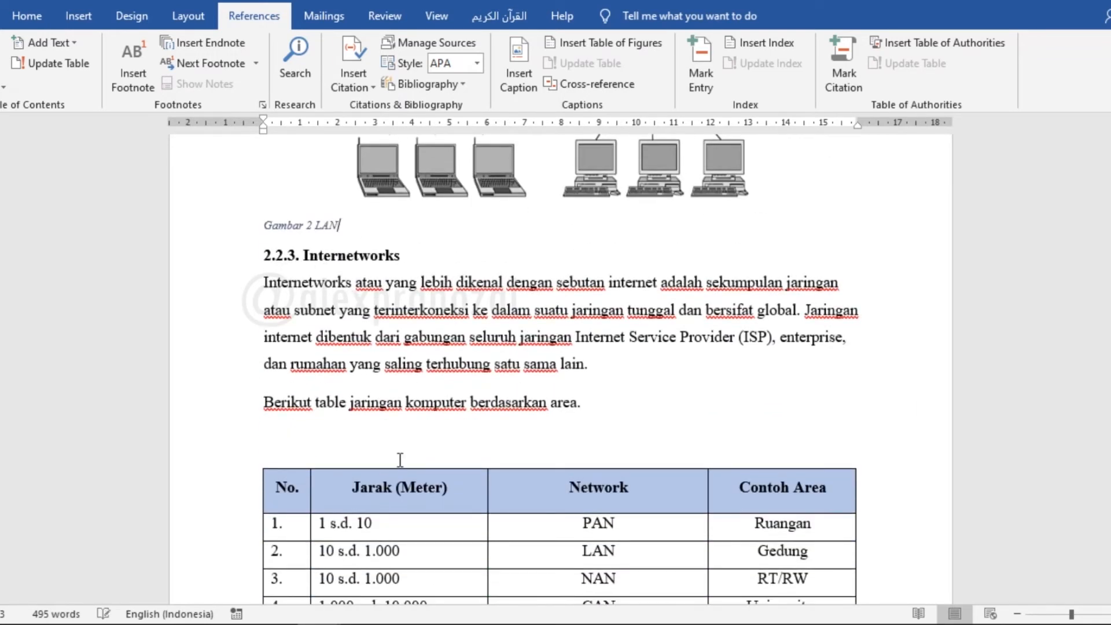
scroll(425, 440, "down", 2)
scroll(426, 440, "up", 3)
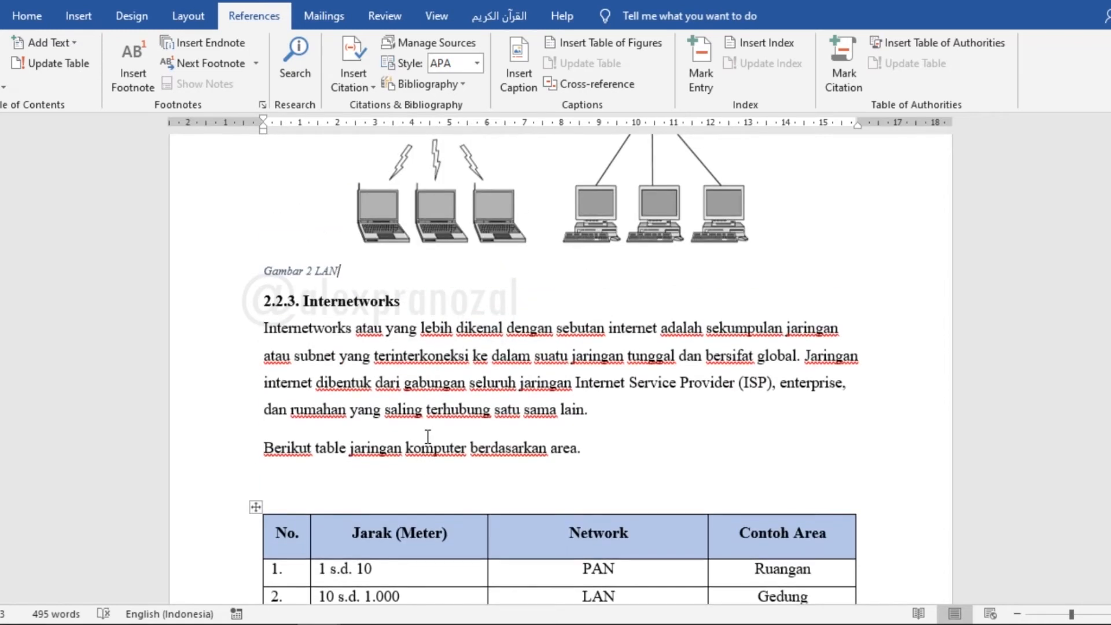
scroll(427, 436, "up", 4)
Place the cursor in the Gambar 1 PAN caption and open the Caption style for modification
left_click_drag(265, 497, 341, 498)
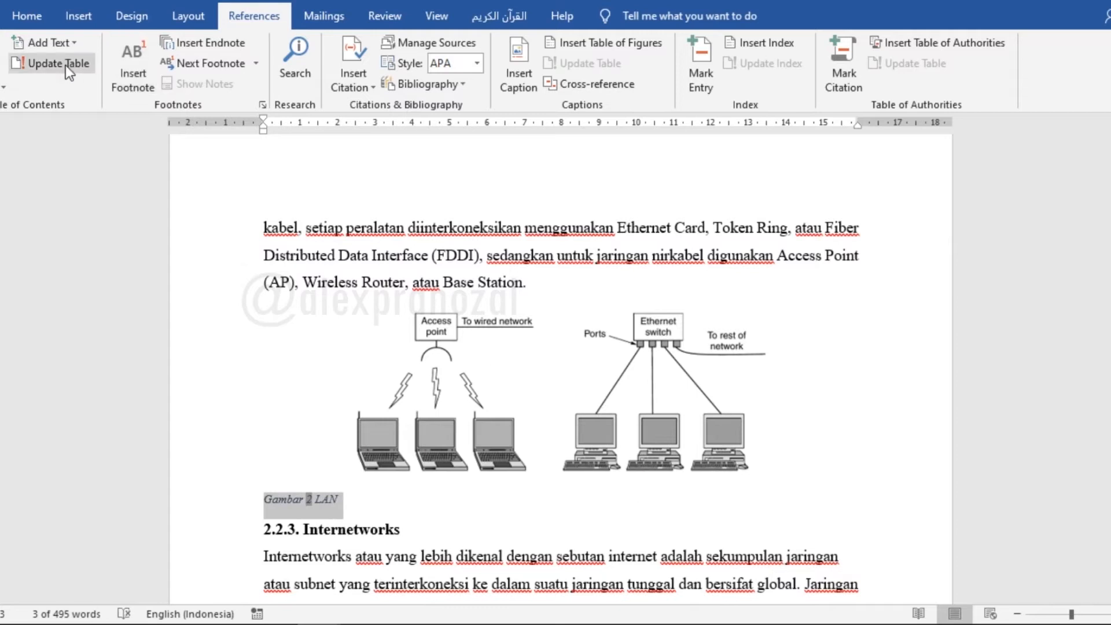
left_click(37, 20)
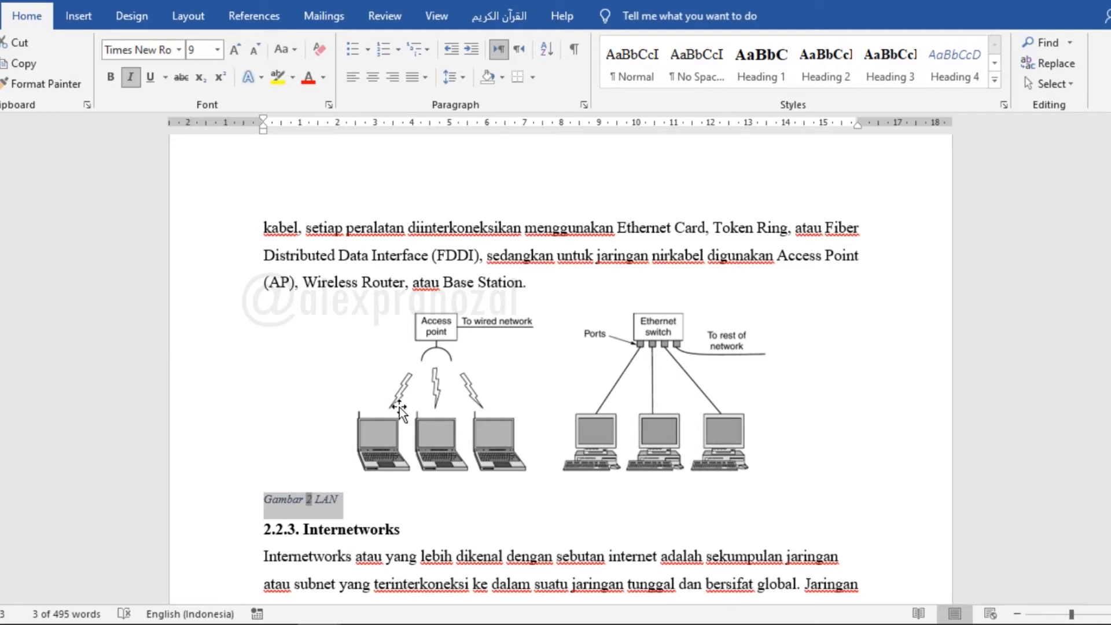
left_click(394, 524)
scroll(413, 509, "up", 4)
scroll(412, 509, "up", 3)
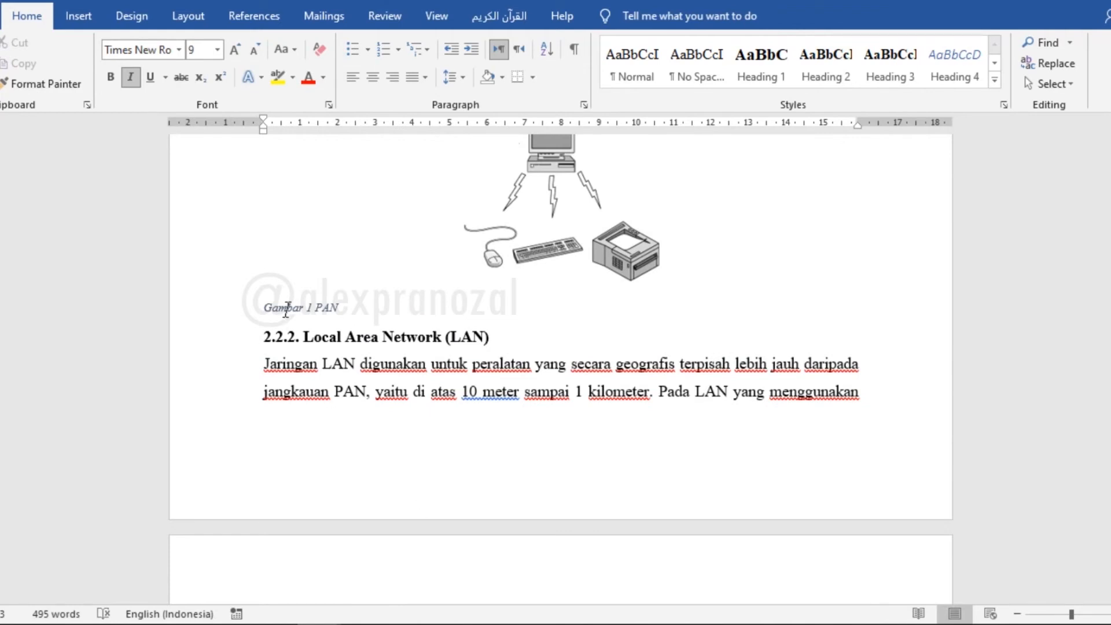
left_click(339, 307)
left_click_drag(323, 305, 283, 305)
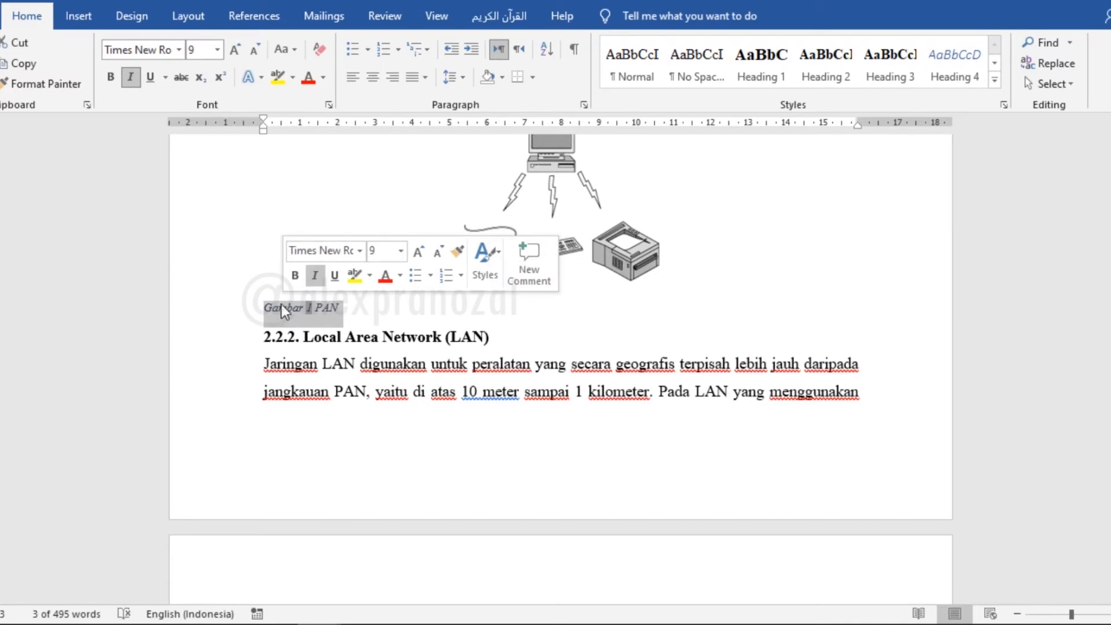
left_click(287, 308)
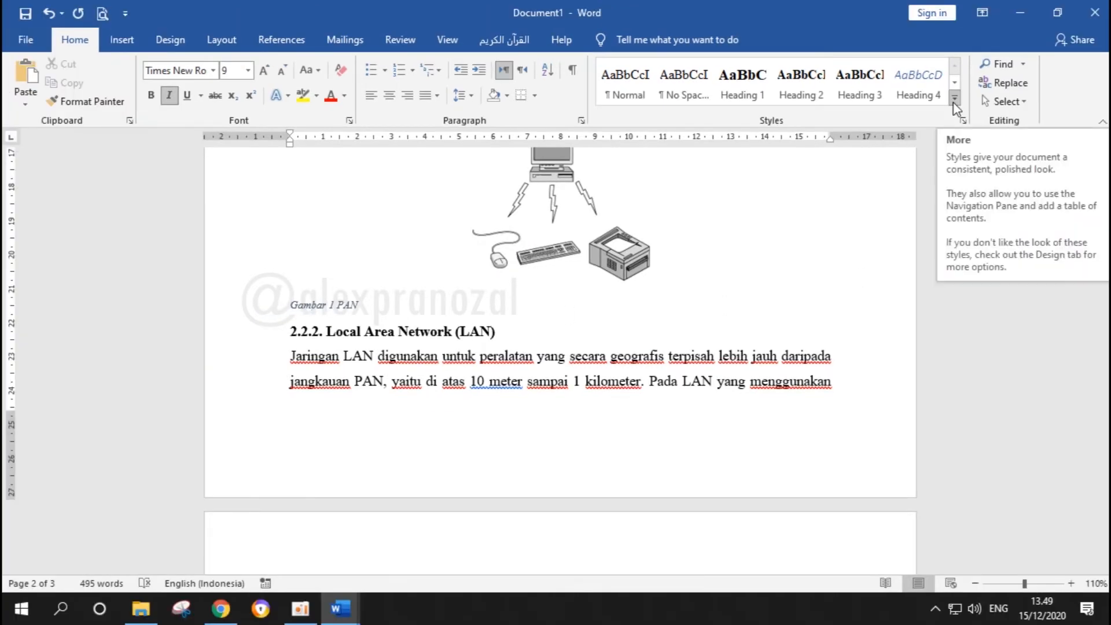
left_click(954, 99)
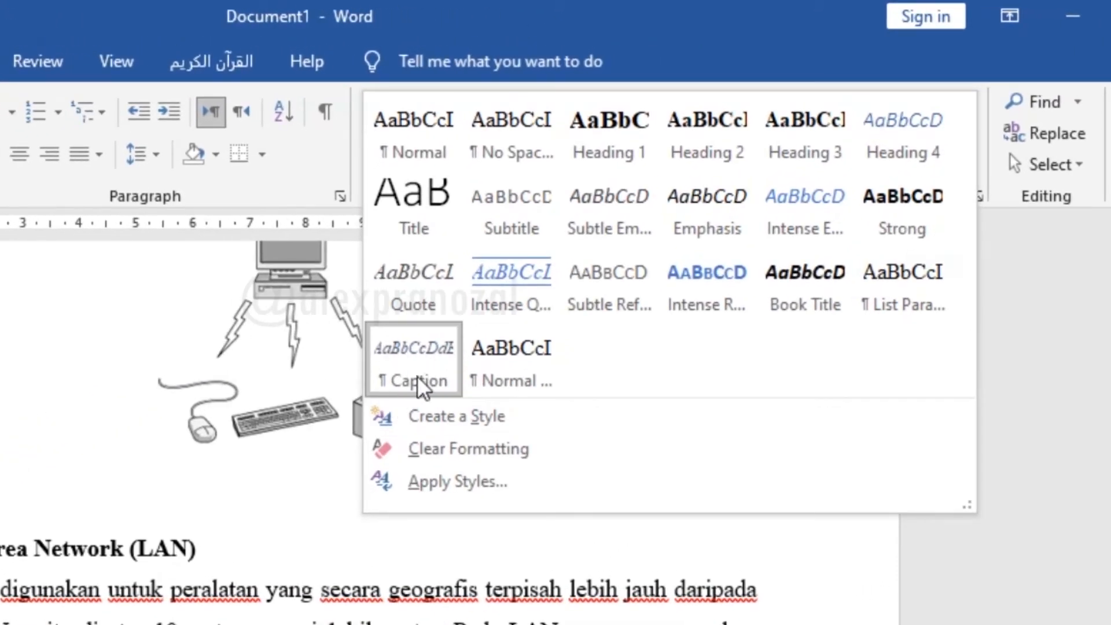
right_click(411, 357)
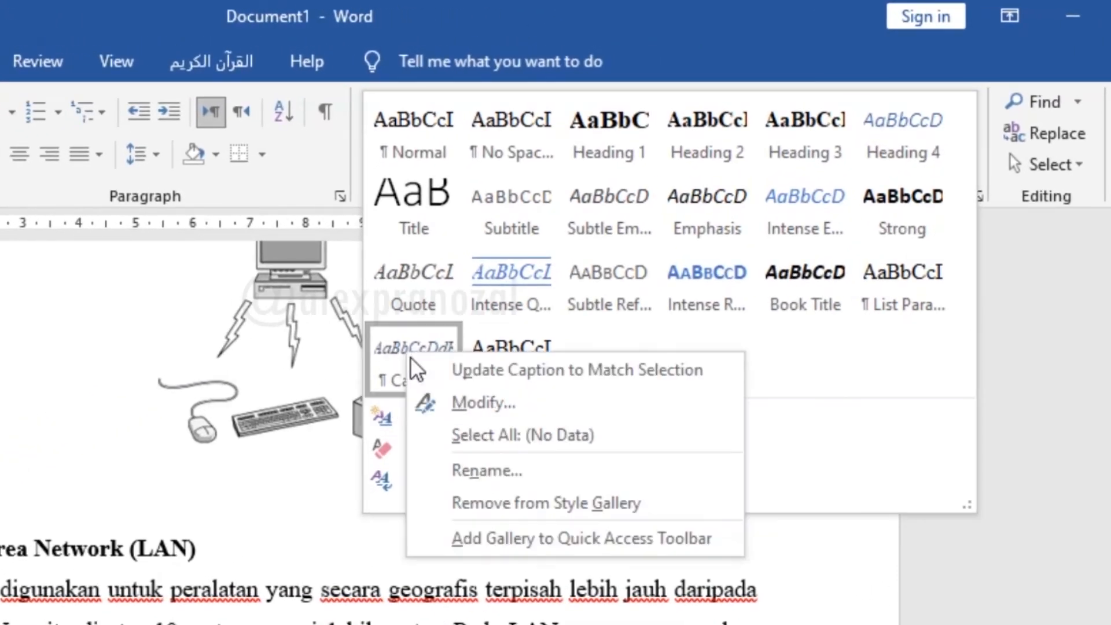
left_click(488, 400)
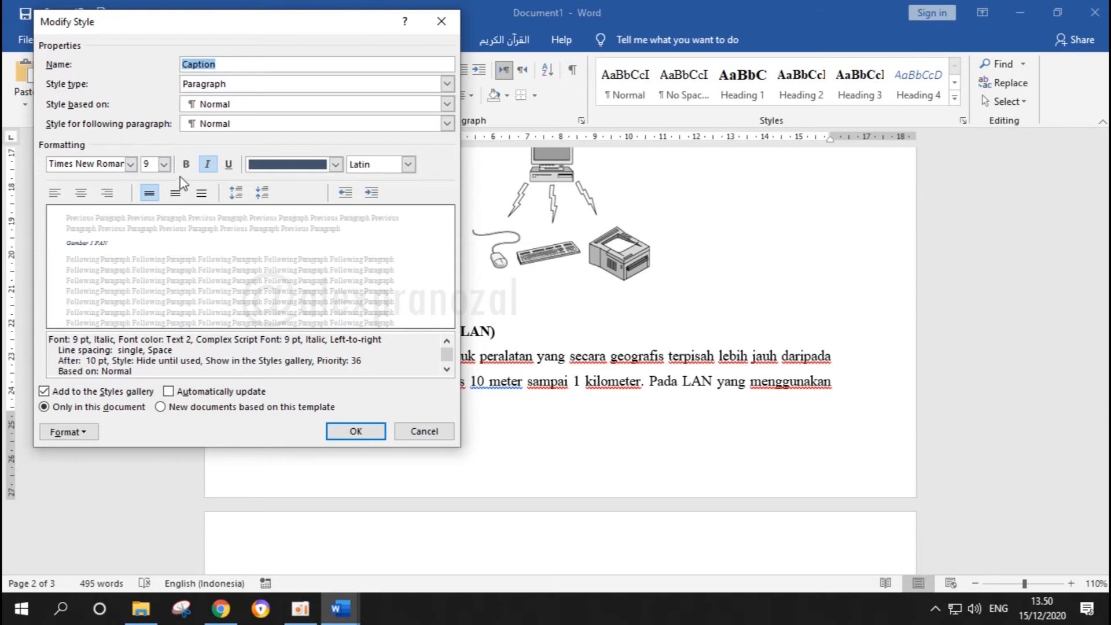
Set the Caption style's font size to 12, turn off italic and set the font color to Automatic
left_click(154, 165)
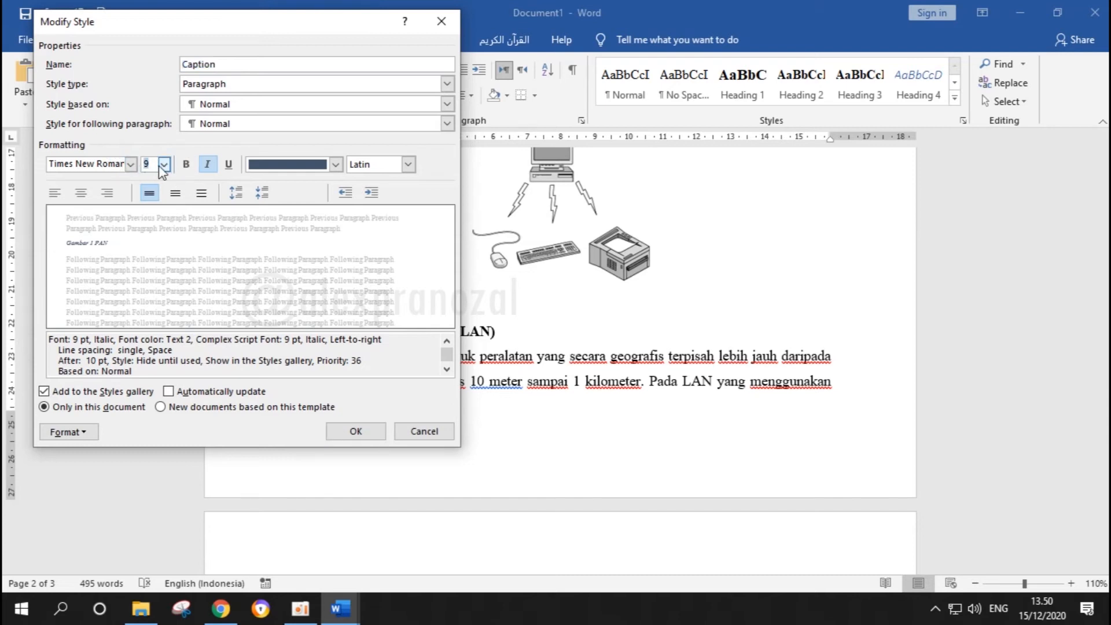
left_click(165, 164)
left_click(149, 227)
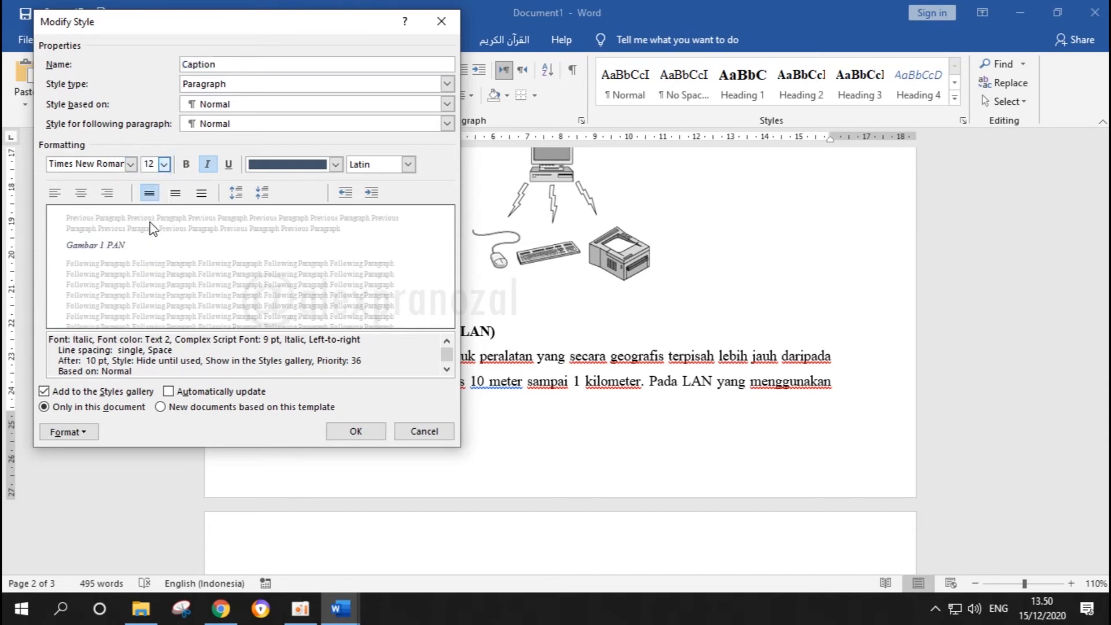
left_click(207, 165)
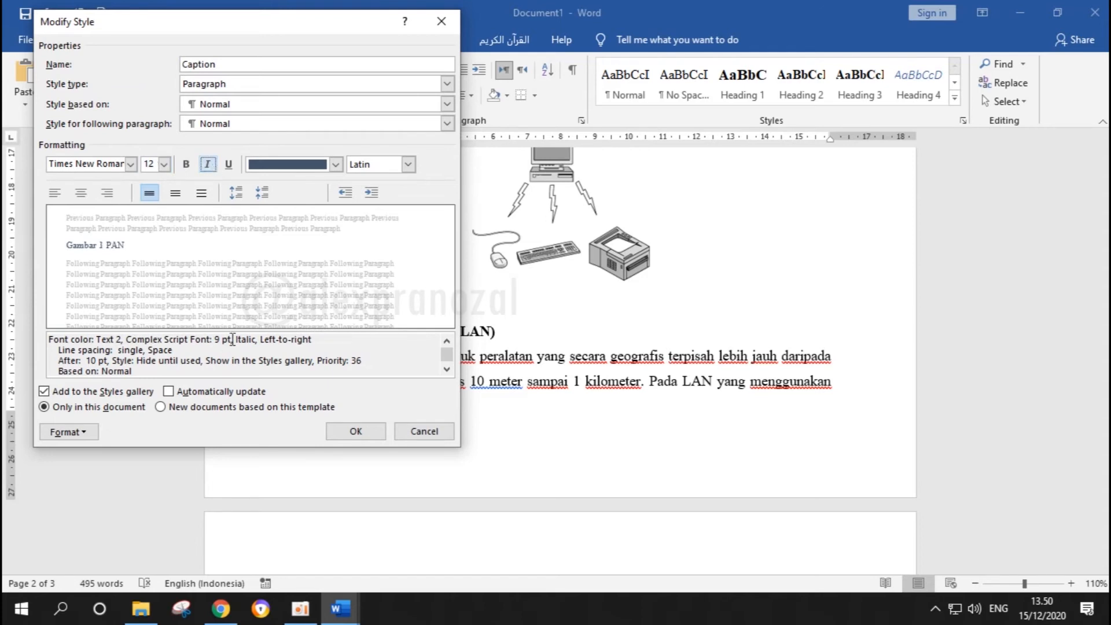
left_click(207, 165)
left_click(213, 168)
left_click(336, 164)
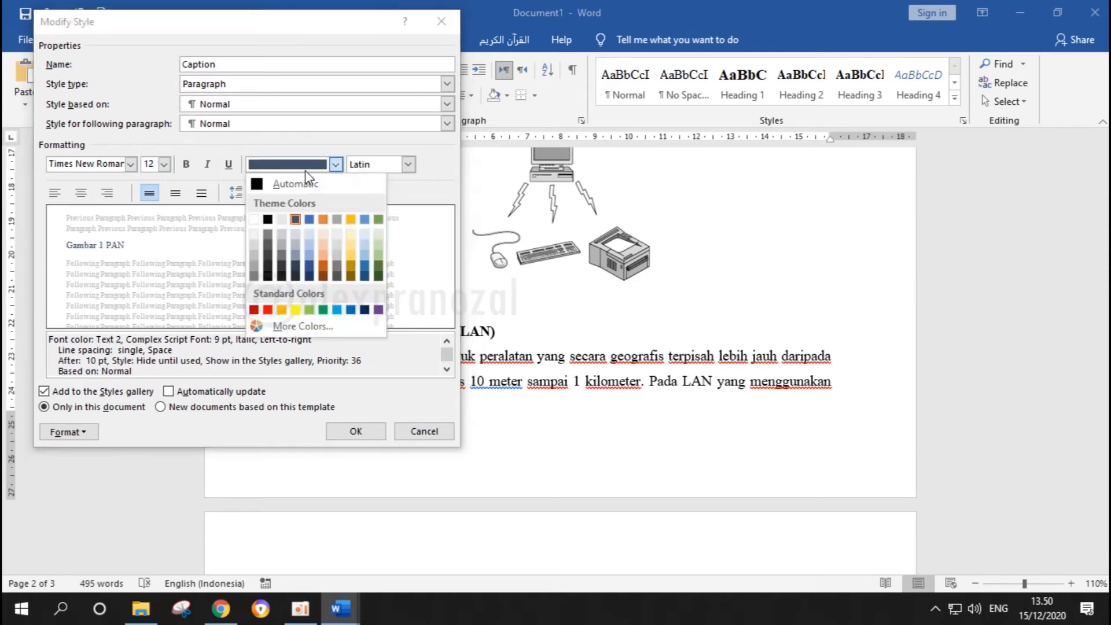
left_click(303, 184)
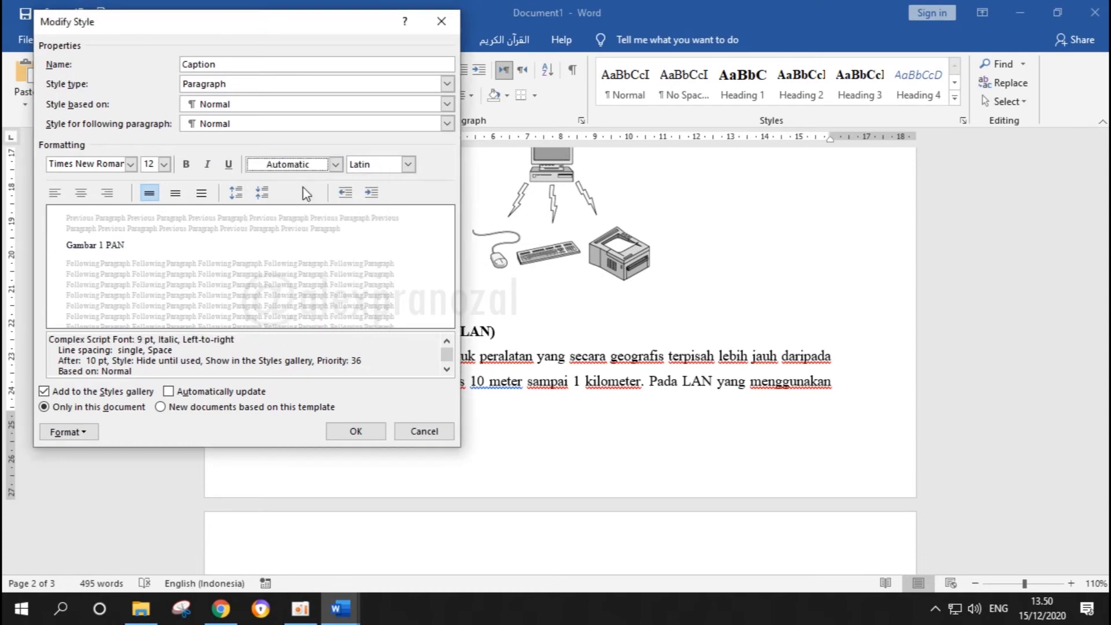
Make the Caption style centered and bold, and apply the style changes
left_click(81, 194)
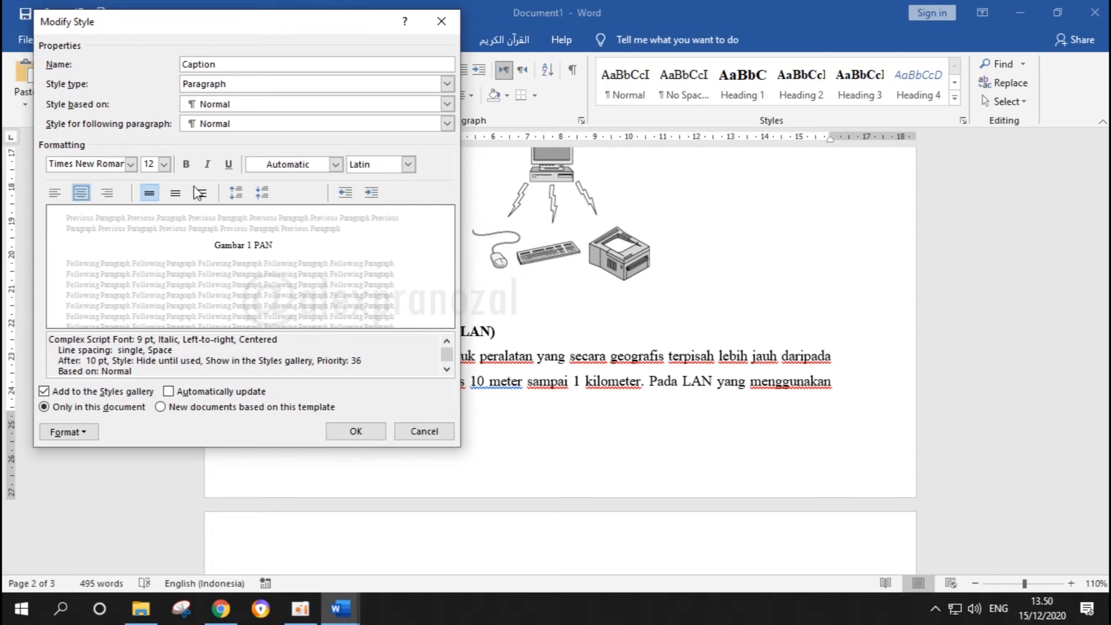
left_click(186, 165)
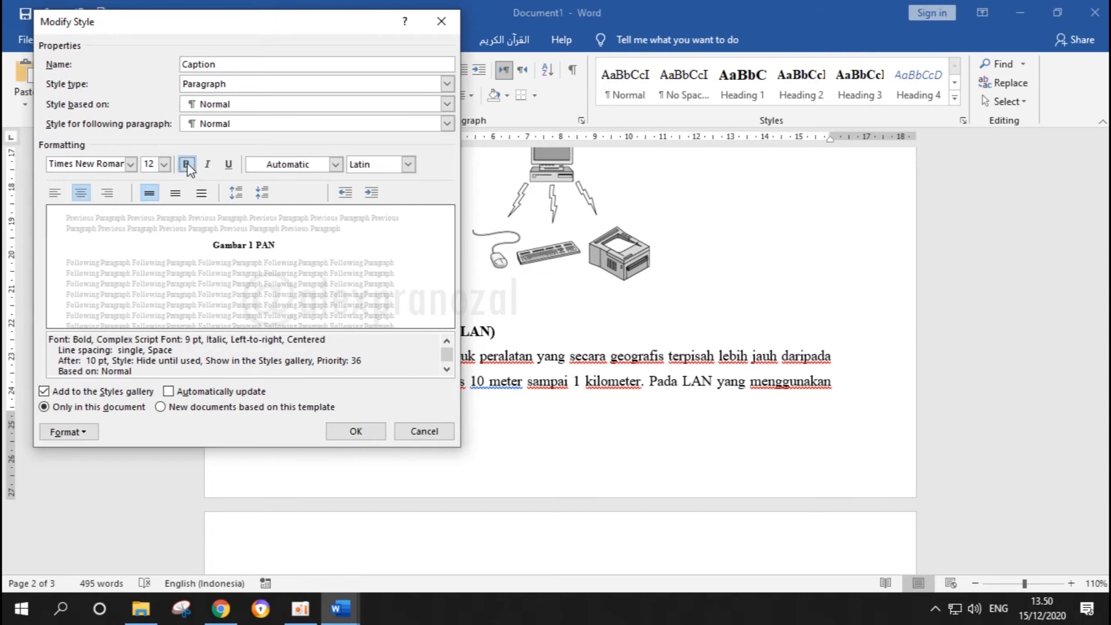
left_click(355, 431)
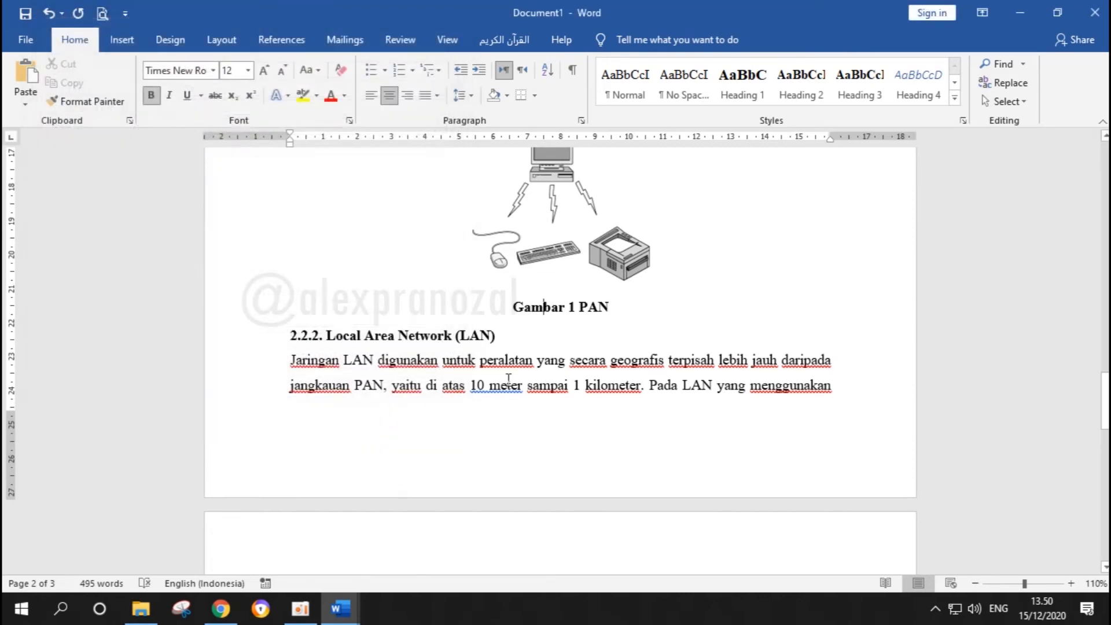
Insert a caption with the Tabel label on the empty line above the network table in section 2.2.3
scroll(561, 354, "up", 2)
scroll(561, 354, "down", 10)
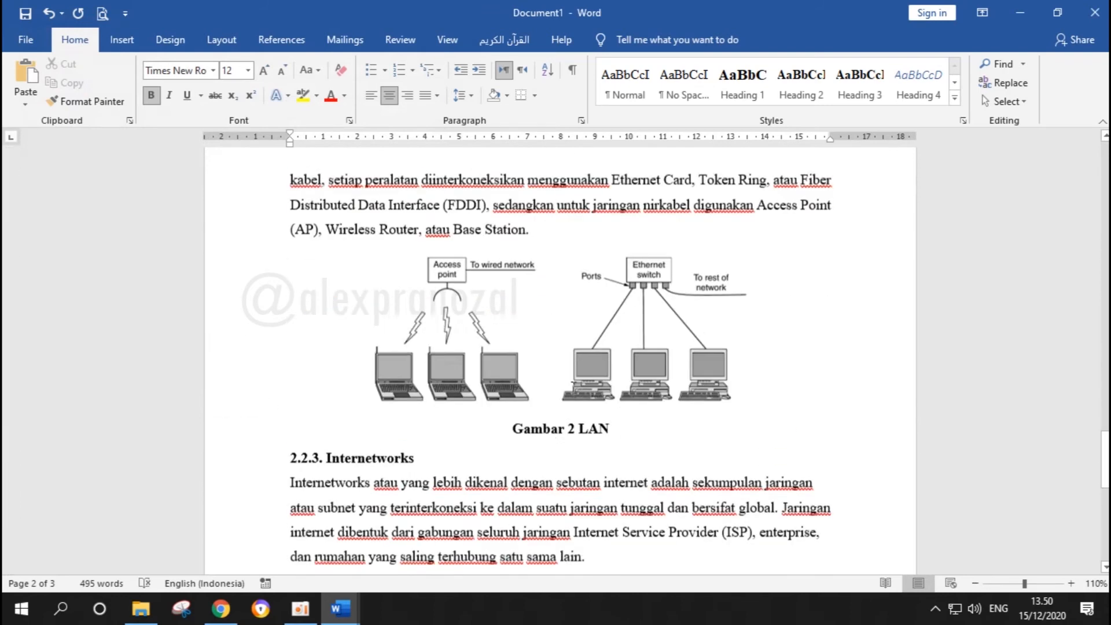
scroll(618, 401, "down", 8)
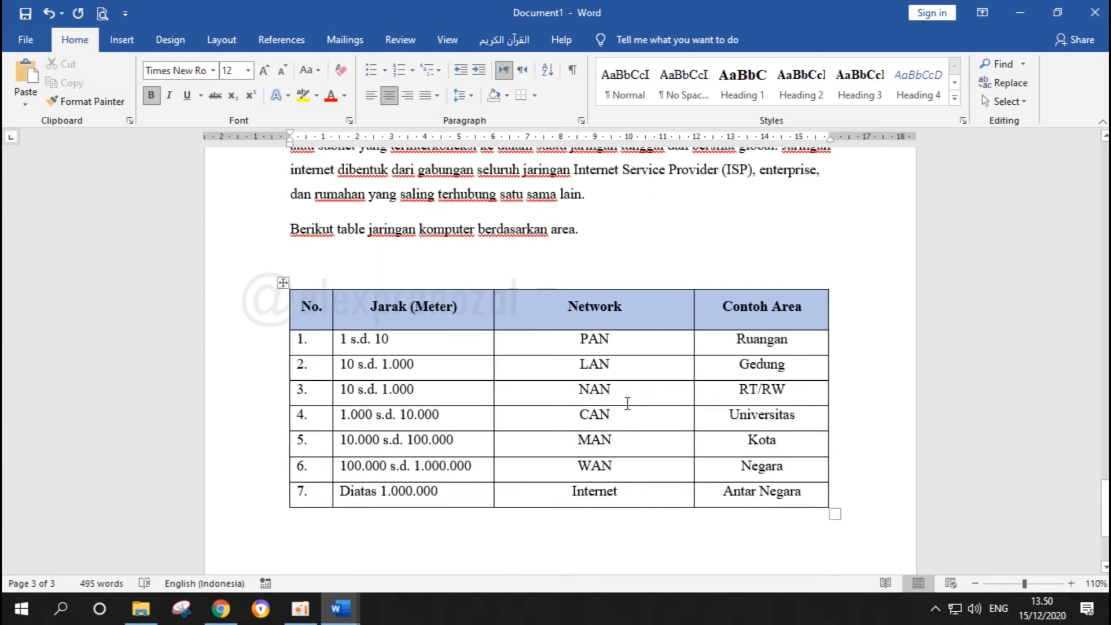
scroll(627, 403, "up", 9)
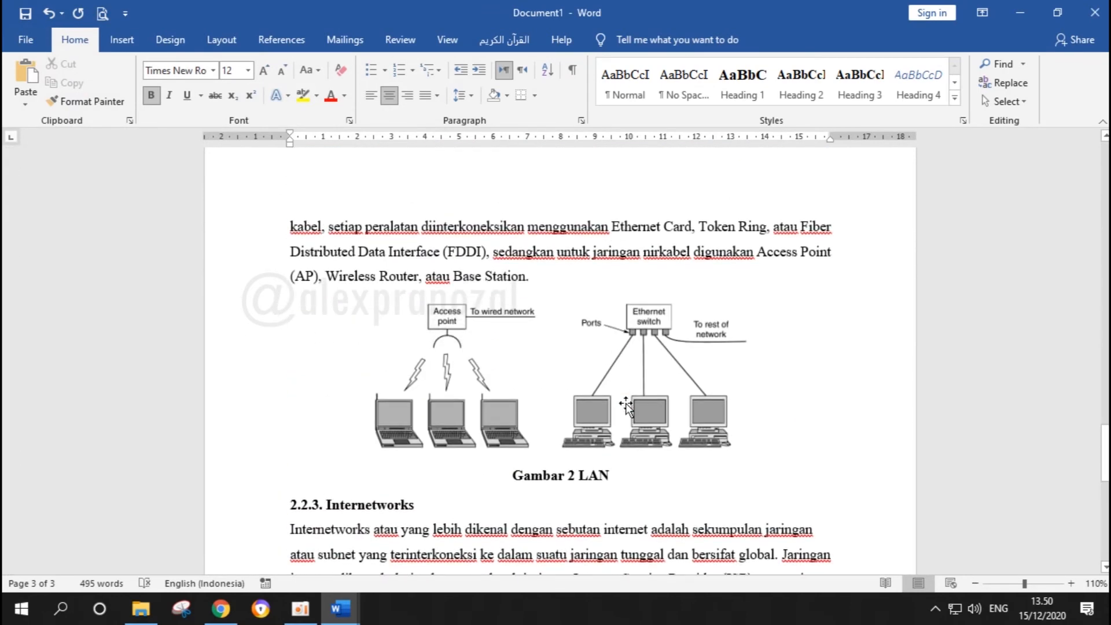
scroll(627, 403, "down", 3)
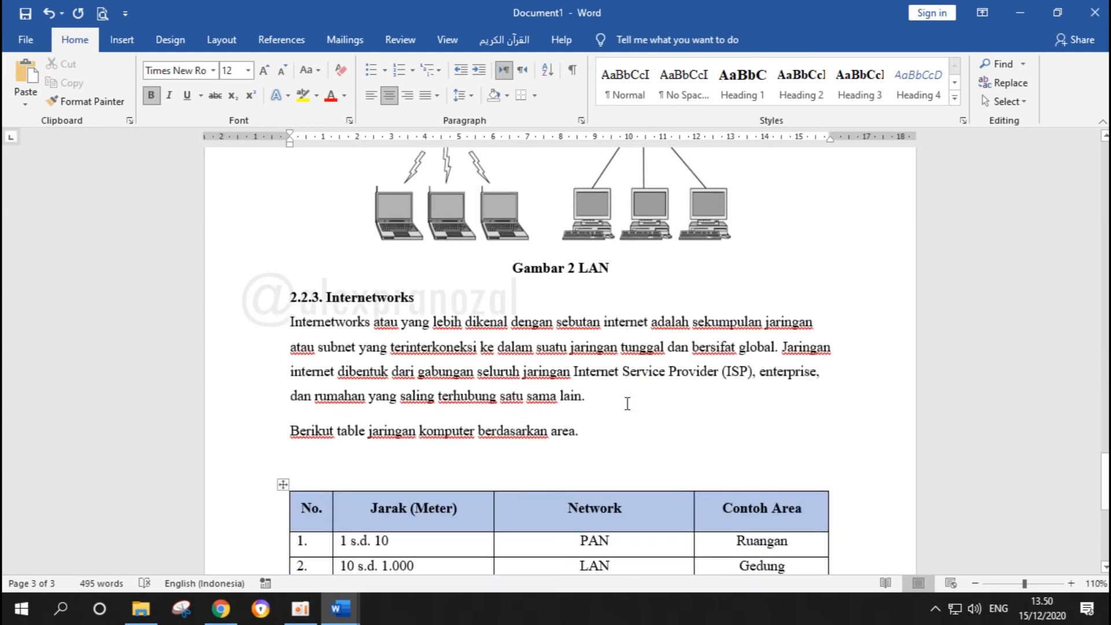
left_click(559, 461)
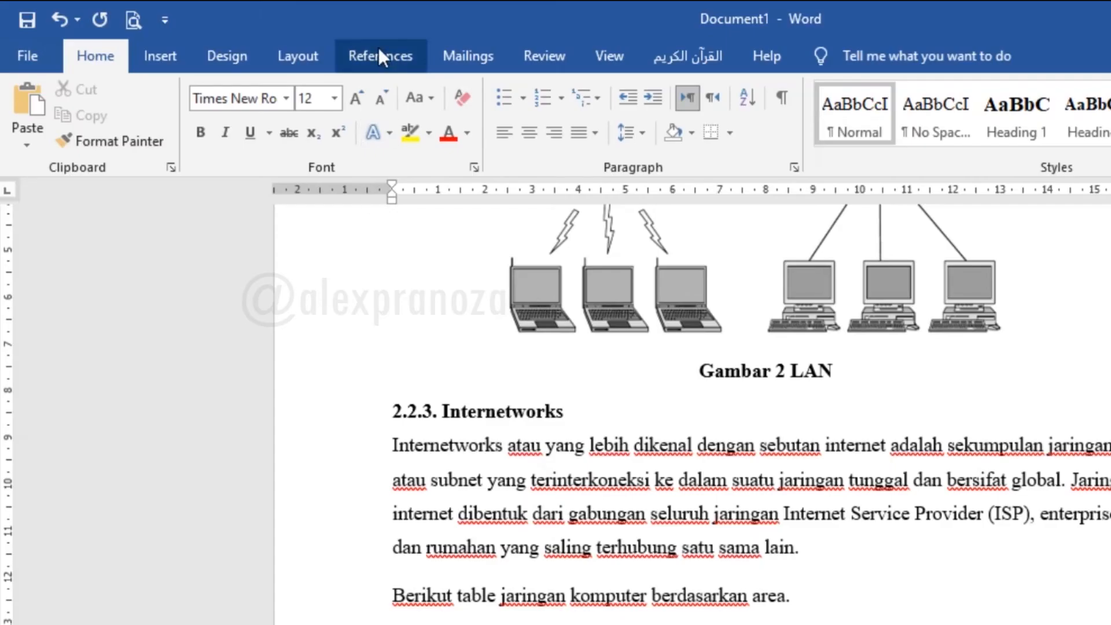
left_click(276, 42)
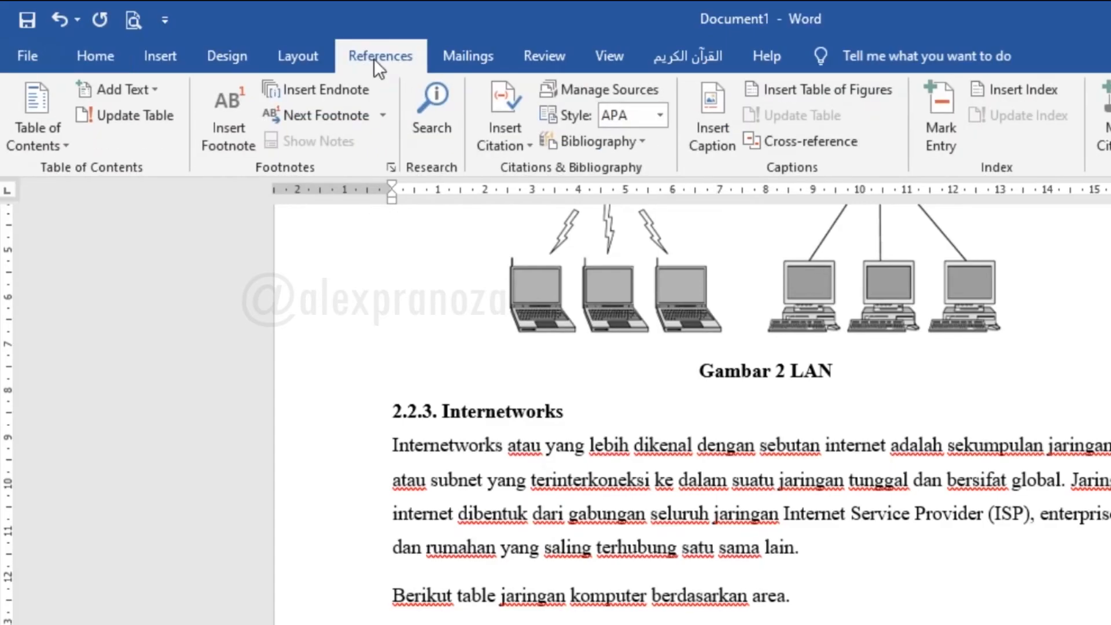
left_click(717, 113)
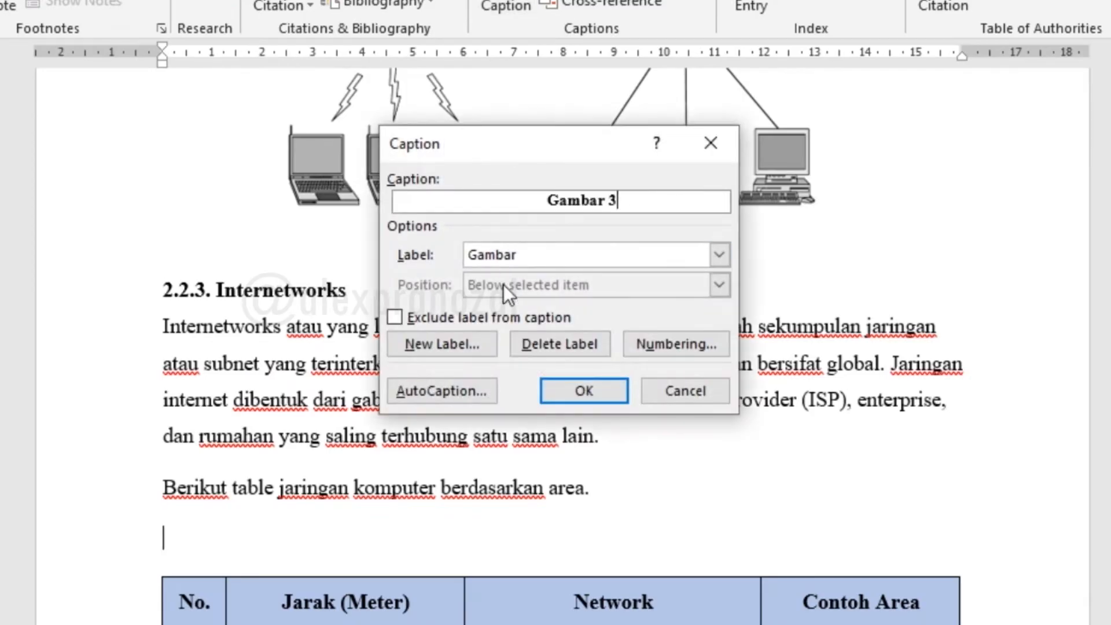
left_click(526, 255)
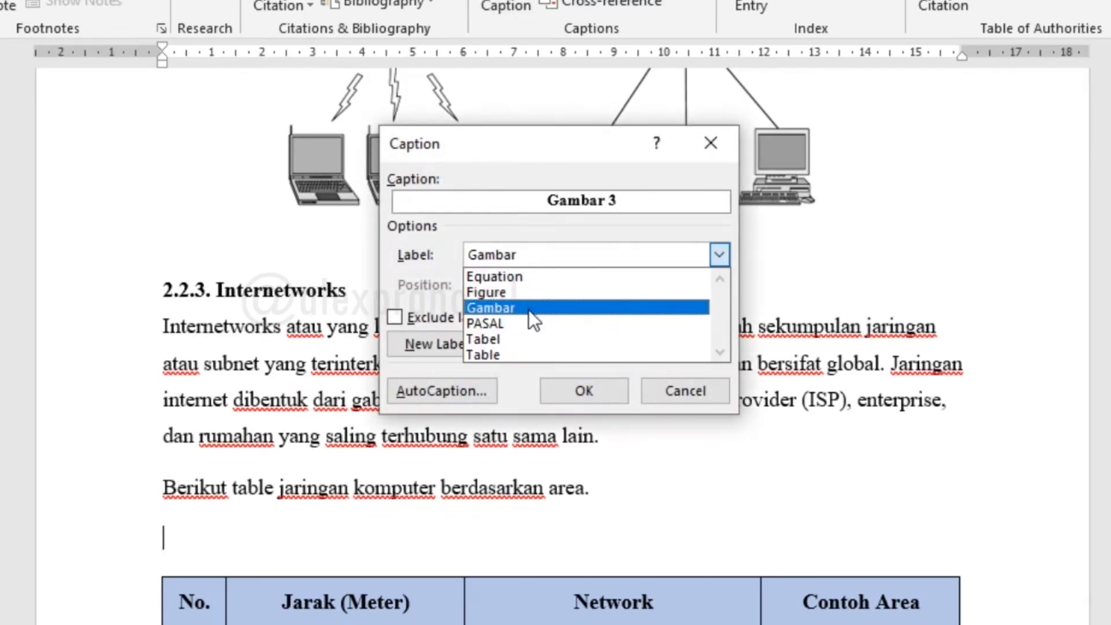
left_click(502, 340)
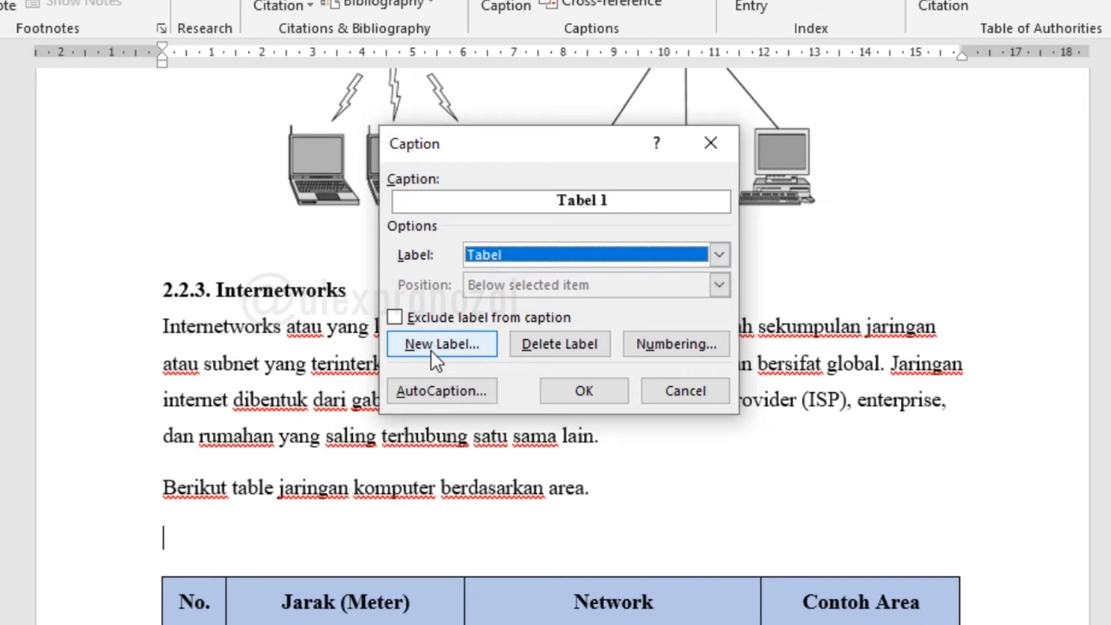
left_click(502, 258)
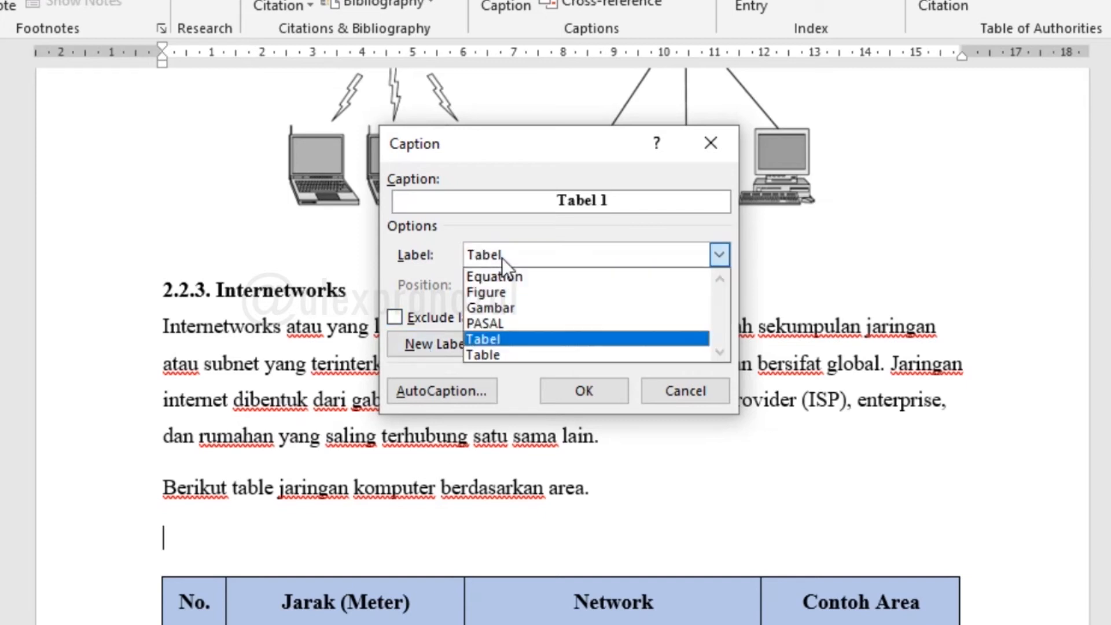
left_click(497, 342)
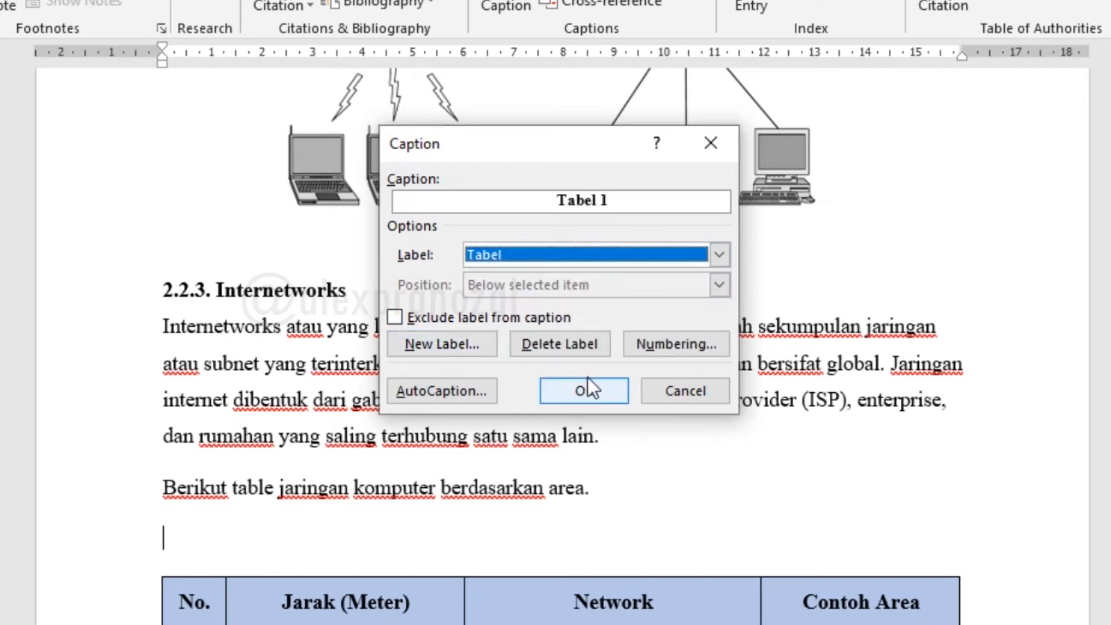
left_click(583, 391)
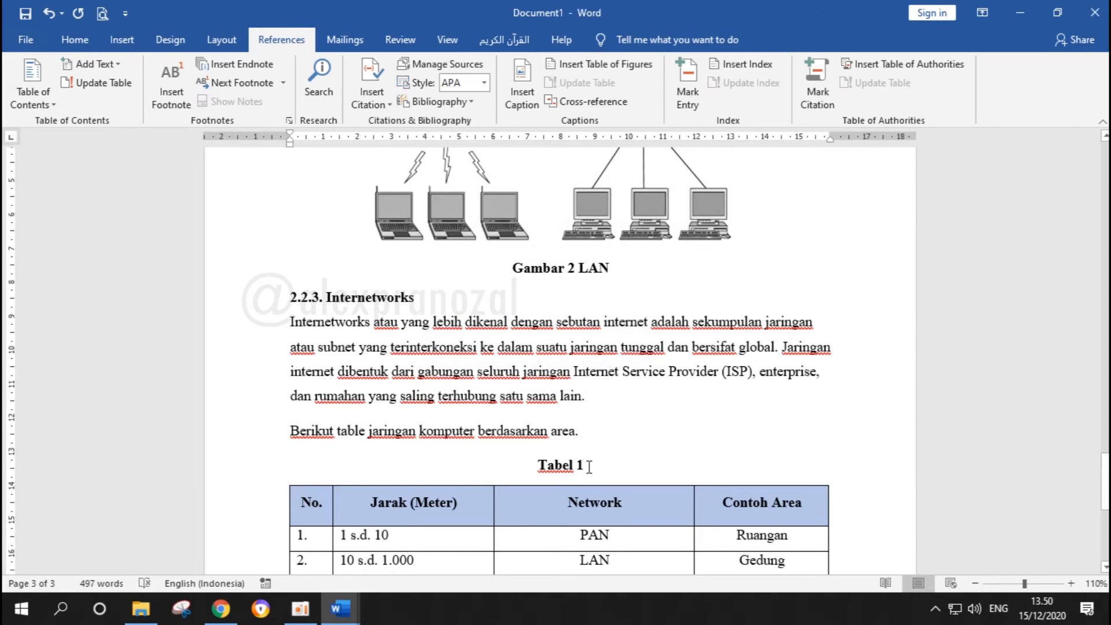
Add the text Internetworks after the Tabel 1 label in the caption above the table
left_click(75, 39)
left_click(954, 97)
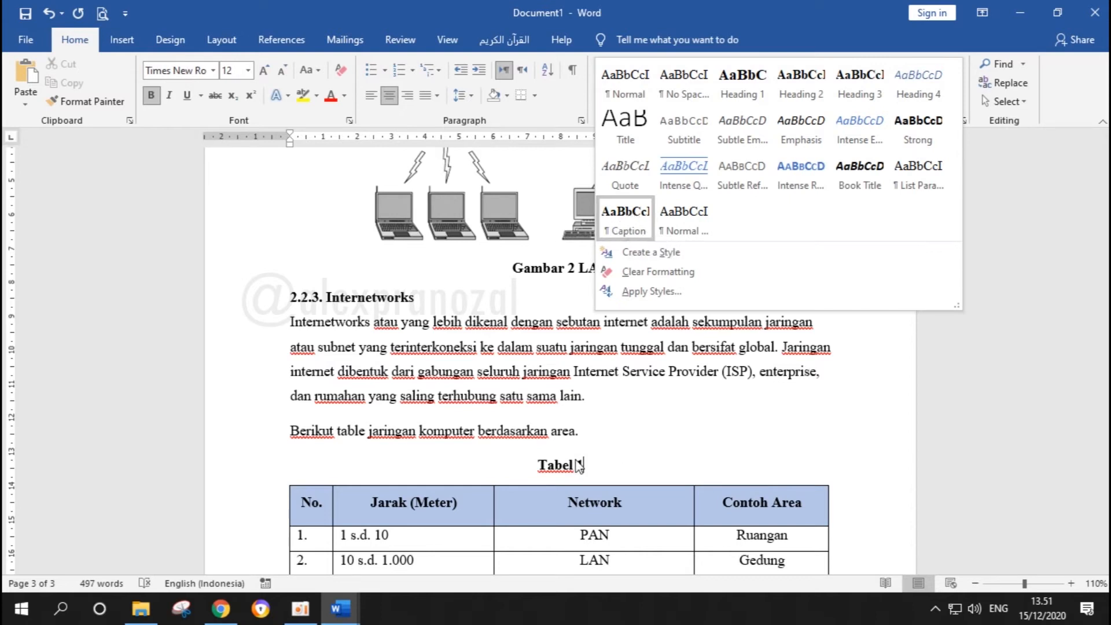
left_click(612, 461)
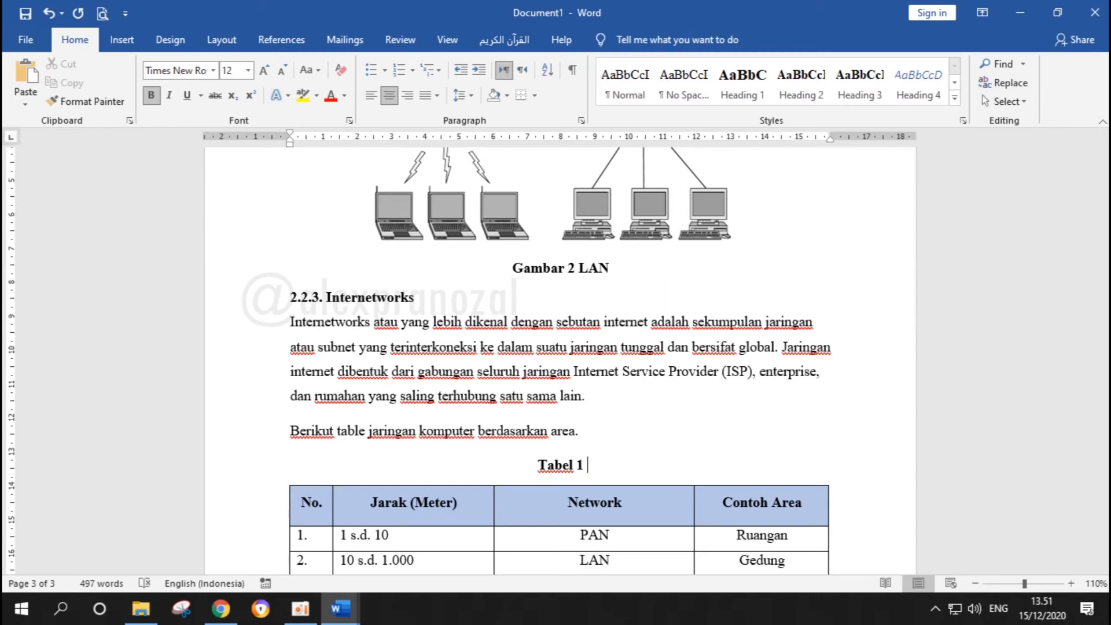
type("Ine")
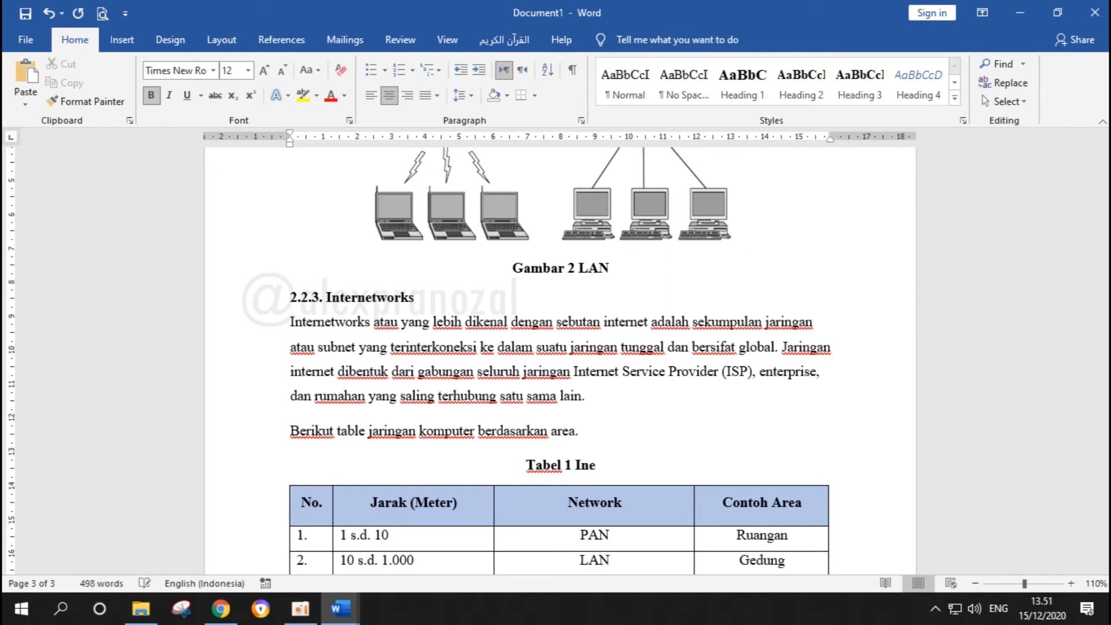
key("BackSpace")
type("ter")
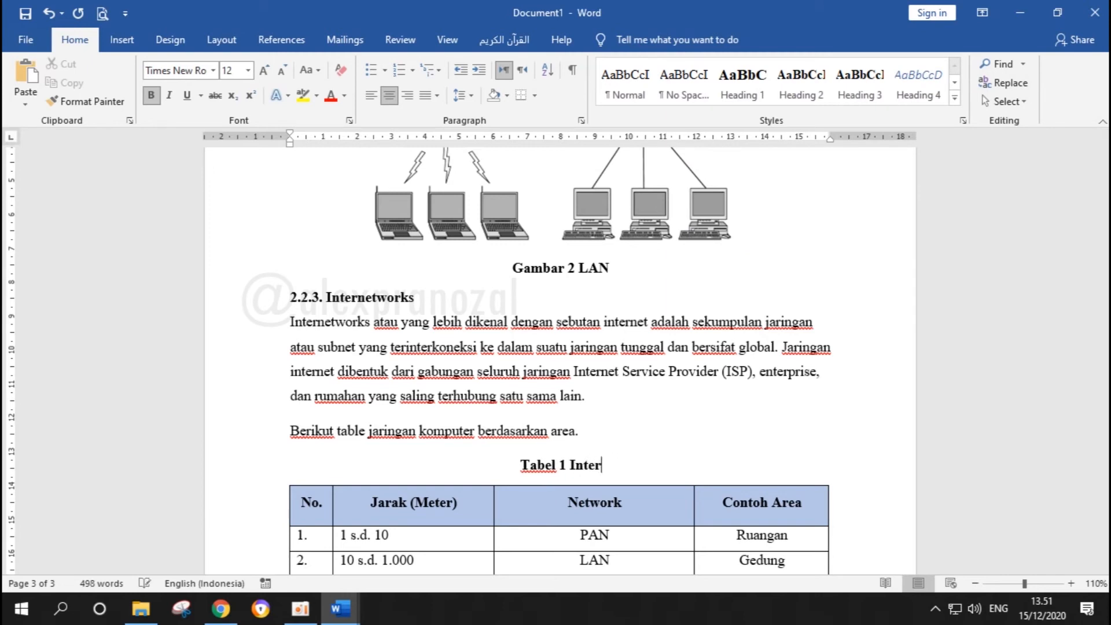
type("net")
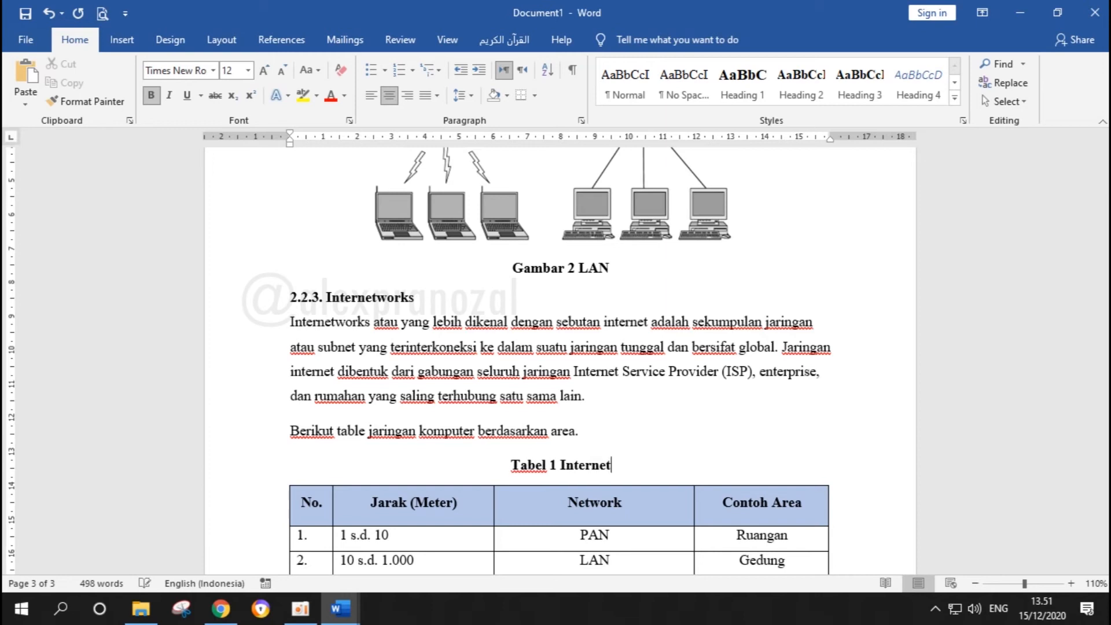
type("work")
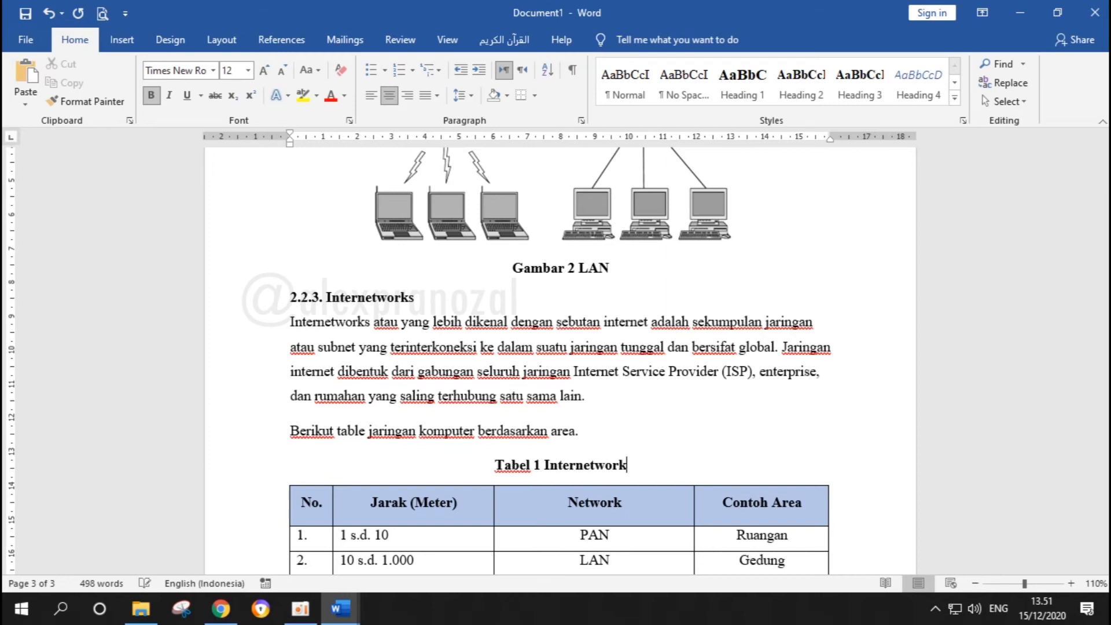
type("s")
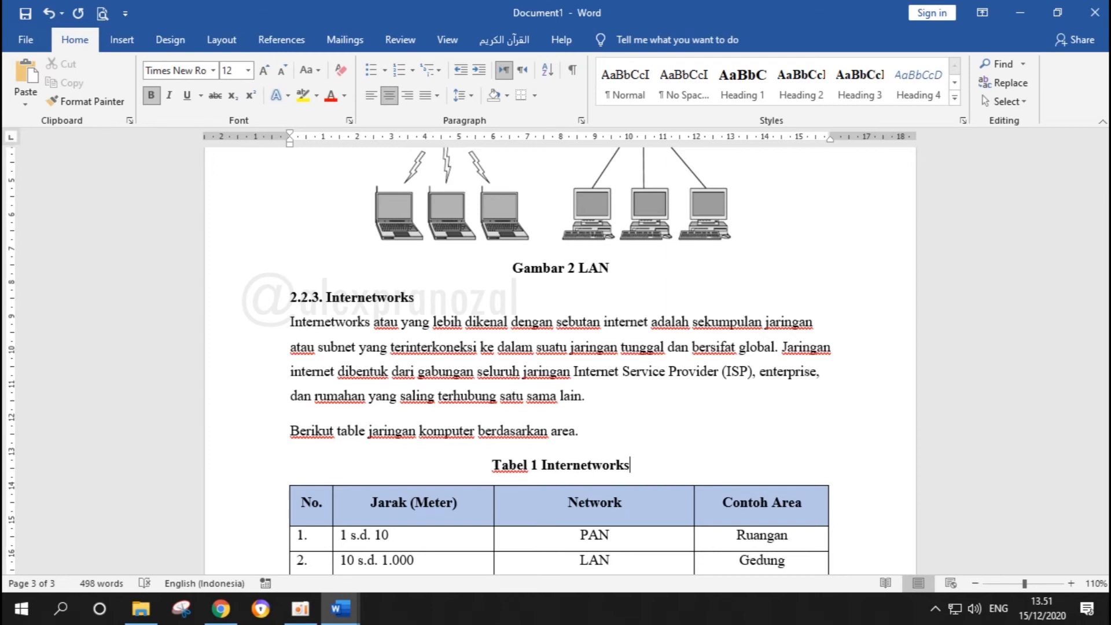
Review the styles, headings, captions and table on all pages in the print preview, and return to the document
scroll(623, 443, "down", 6)
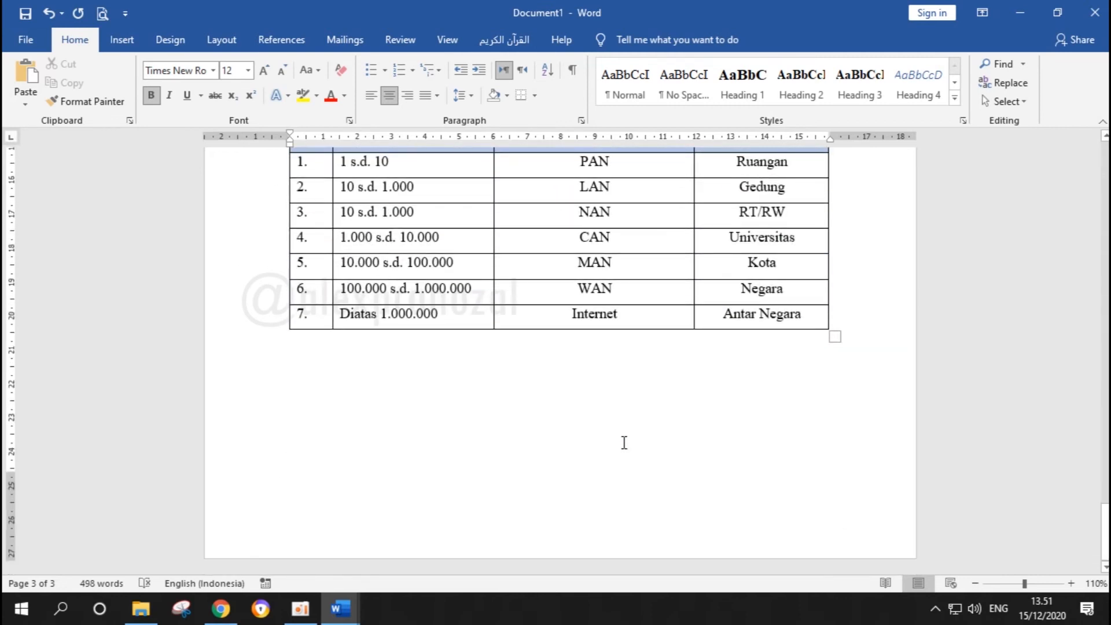
key("ctrl+Home")
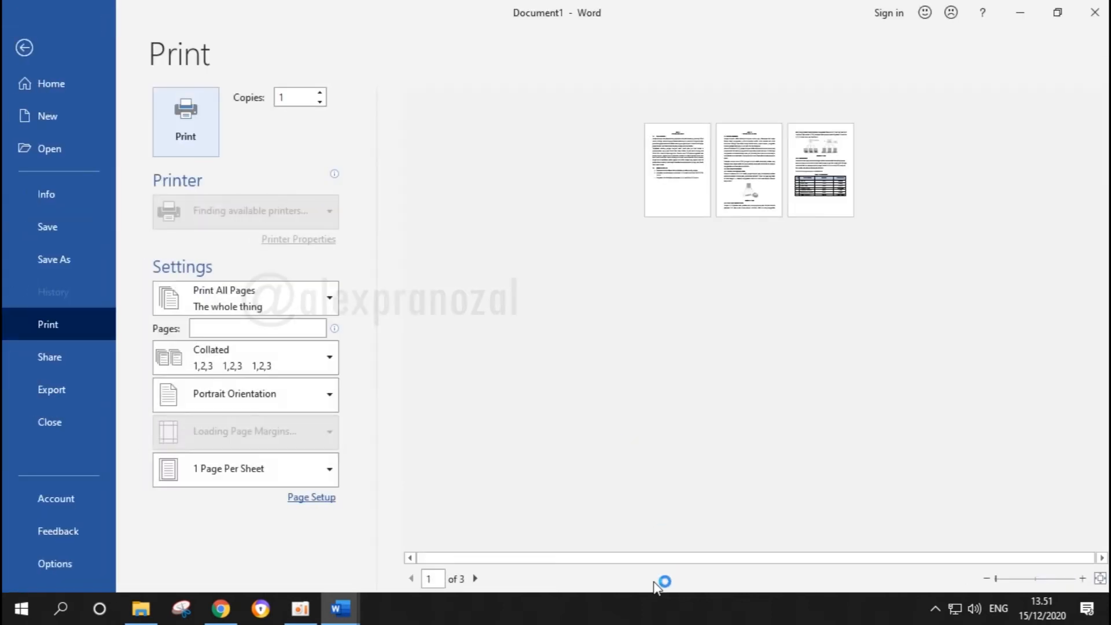
left_click(1035, 578)
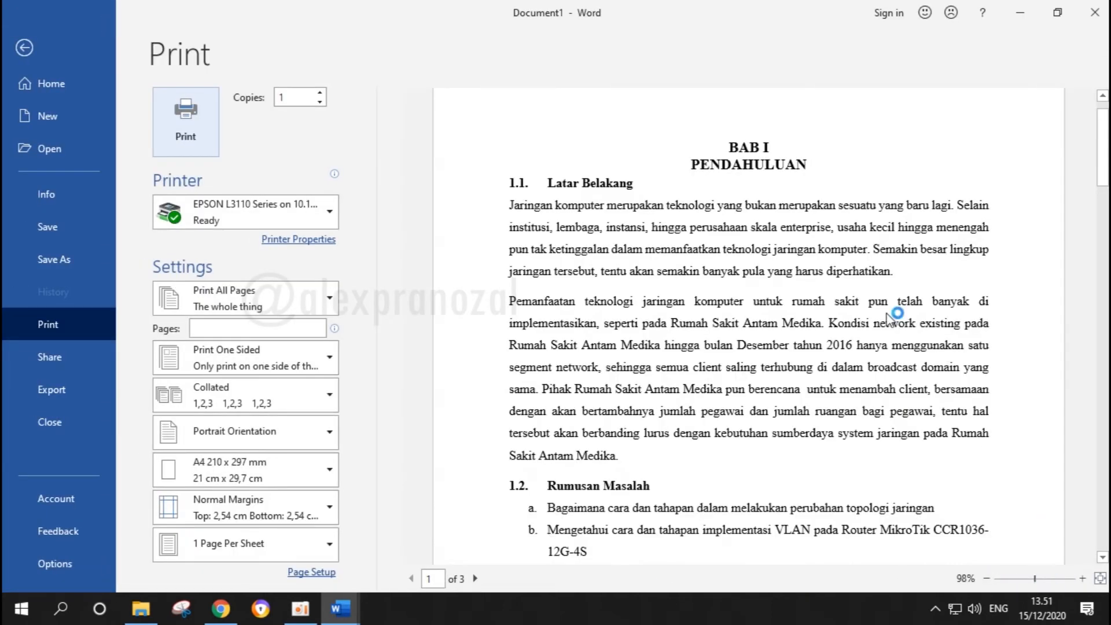
scroll(891, 319, "down", 1)
scroll(891, 318, "down", 12)
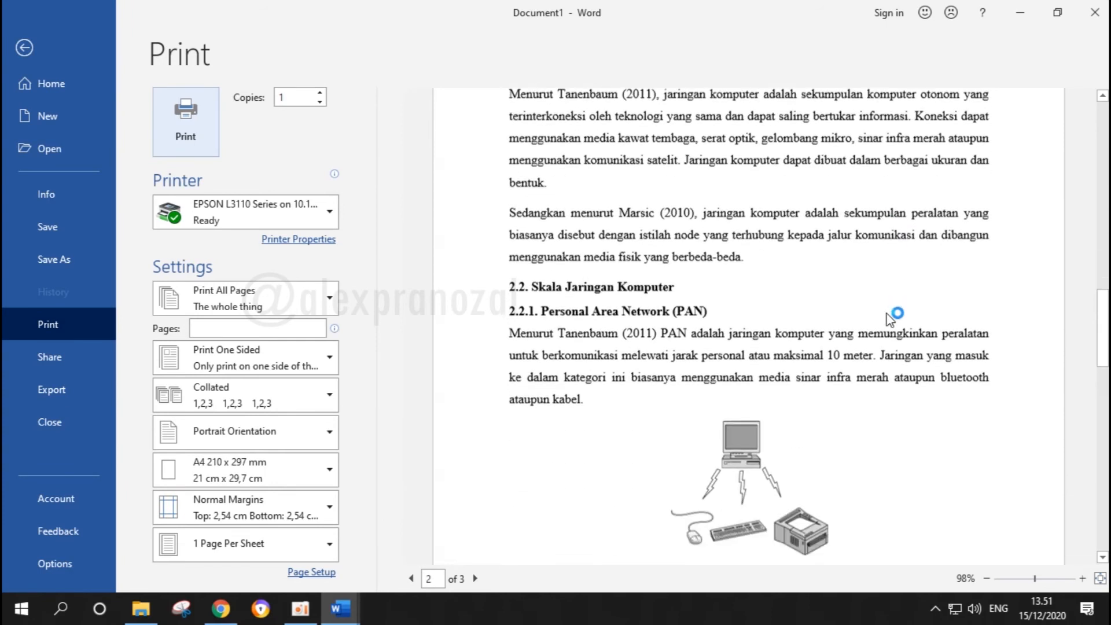
scroll(890, 320, "down", 10)
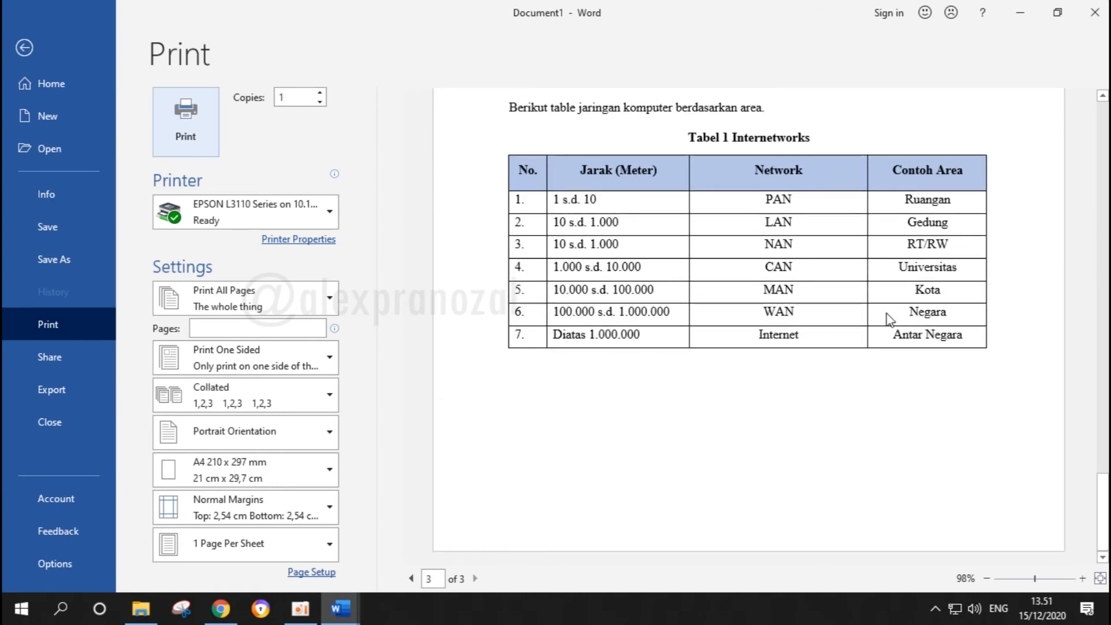
key("Escape")
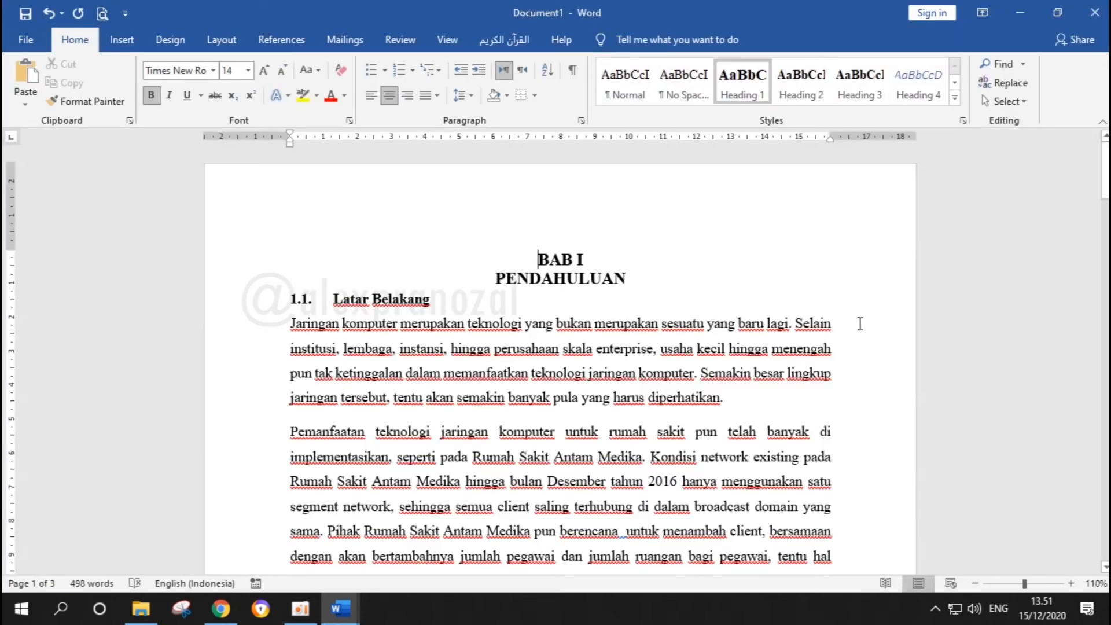
Insert a page break before the BAB I heading to create a blank page at the start of the document
left_click(706, 277)
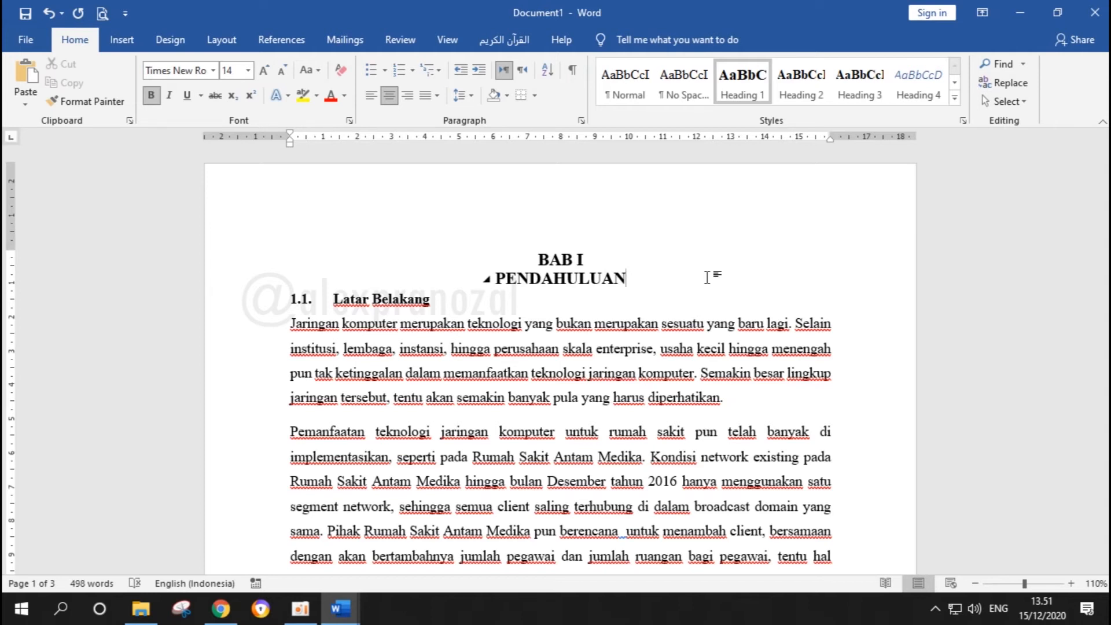
left_click(485, 228)
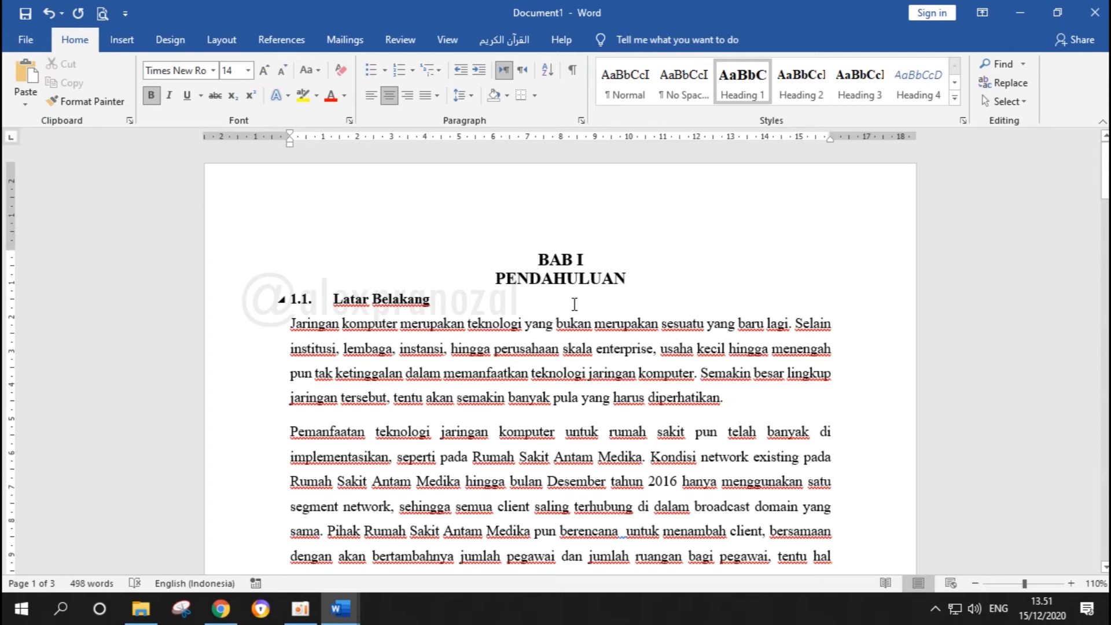
key("ctrl+Return")
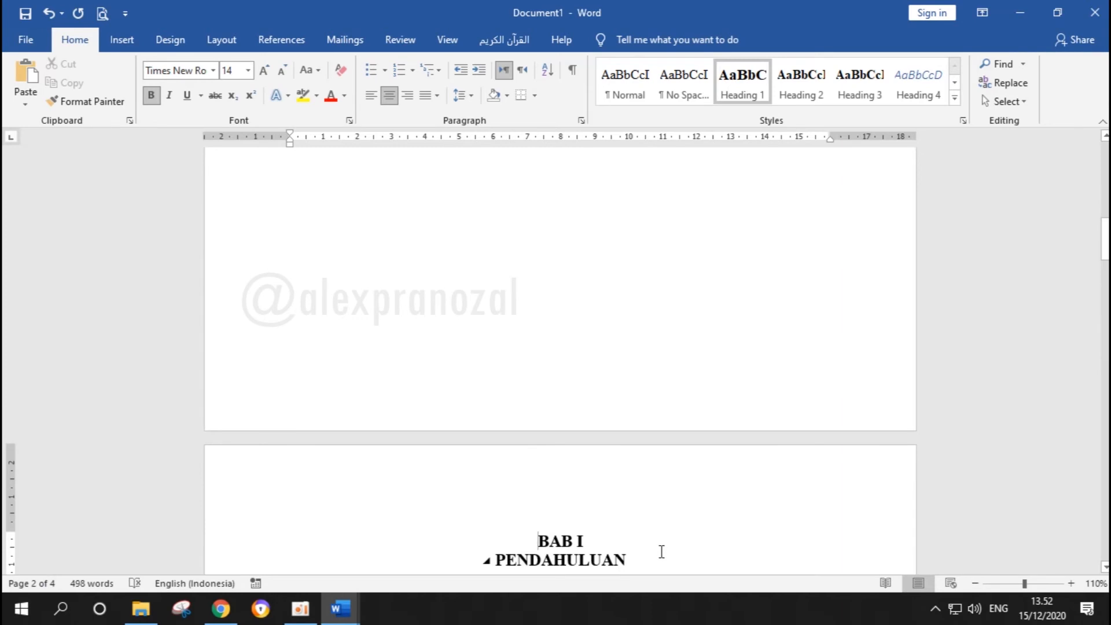
scroll(661, 551, "up", 10)
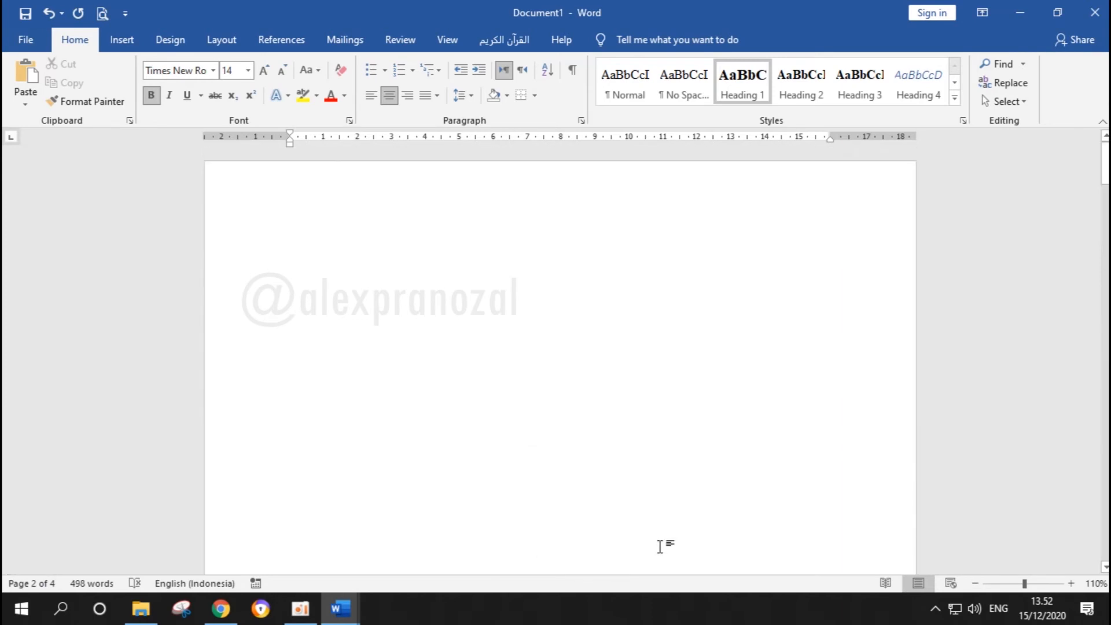
Insert an Automatic Table 1 table of contents on the blank first page and check its entries
left_click(458, 228)
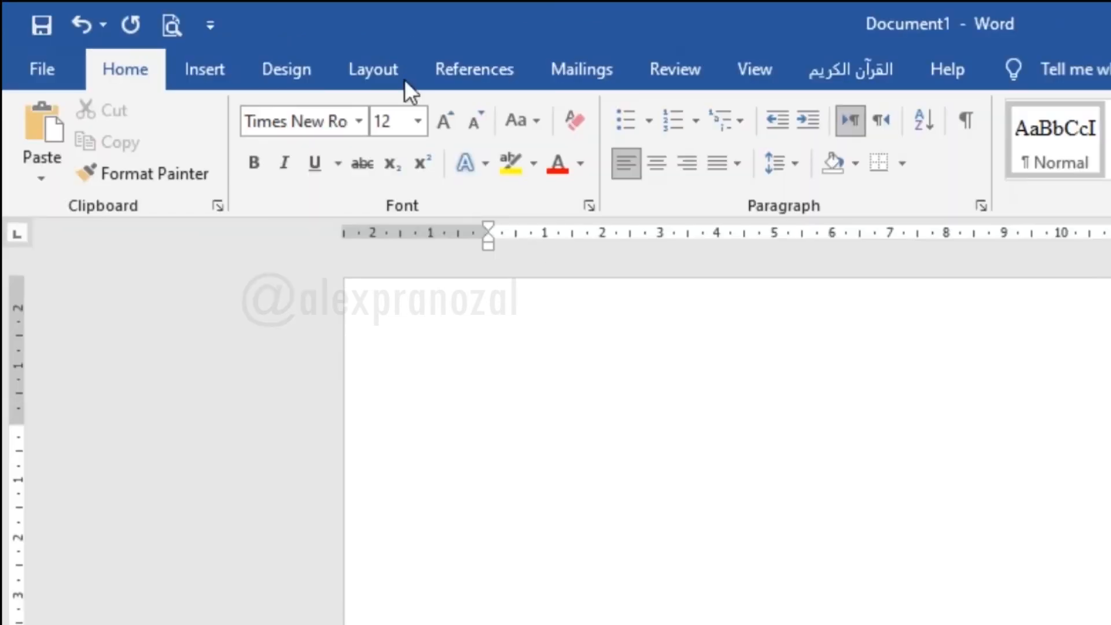
left_click(501, 75)
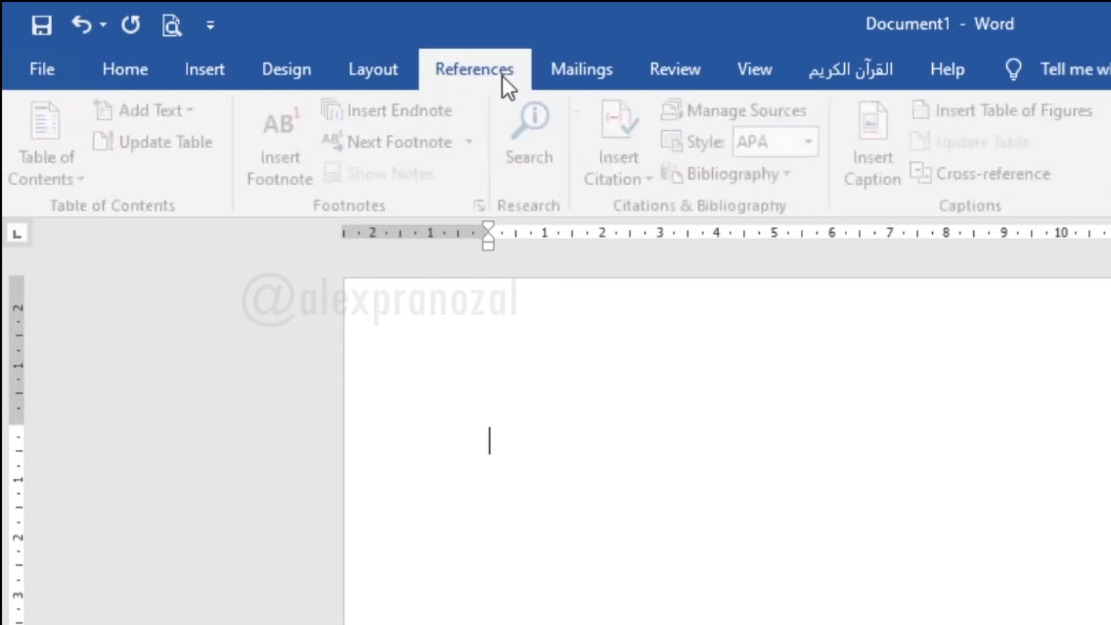
left_click(31, 172)
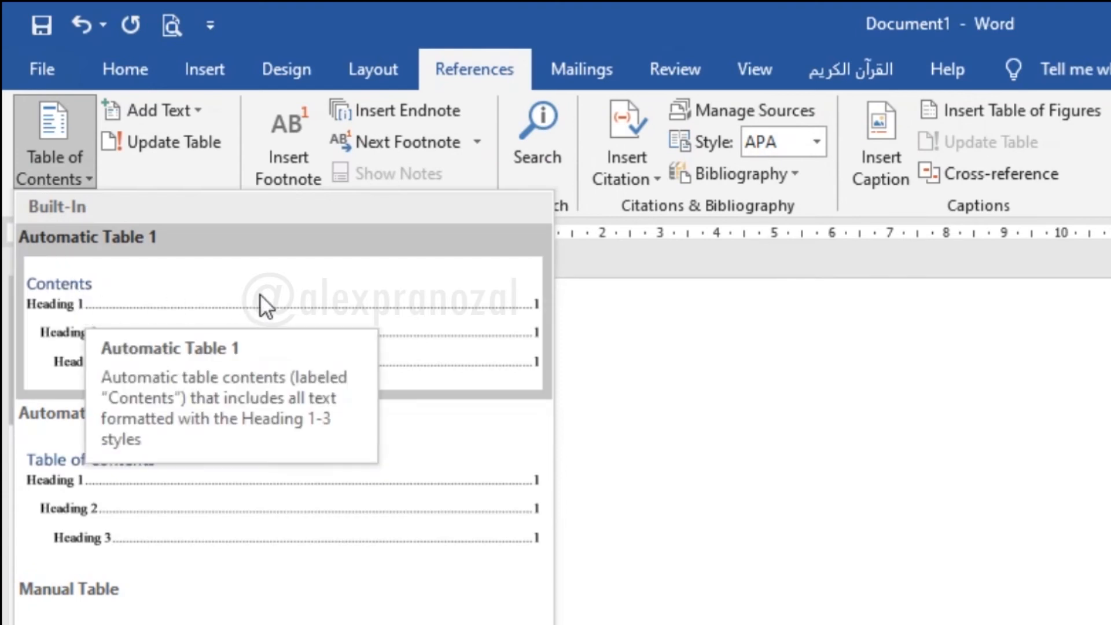
left_click(291, 290)
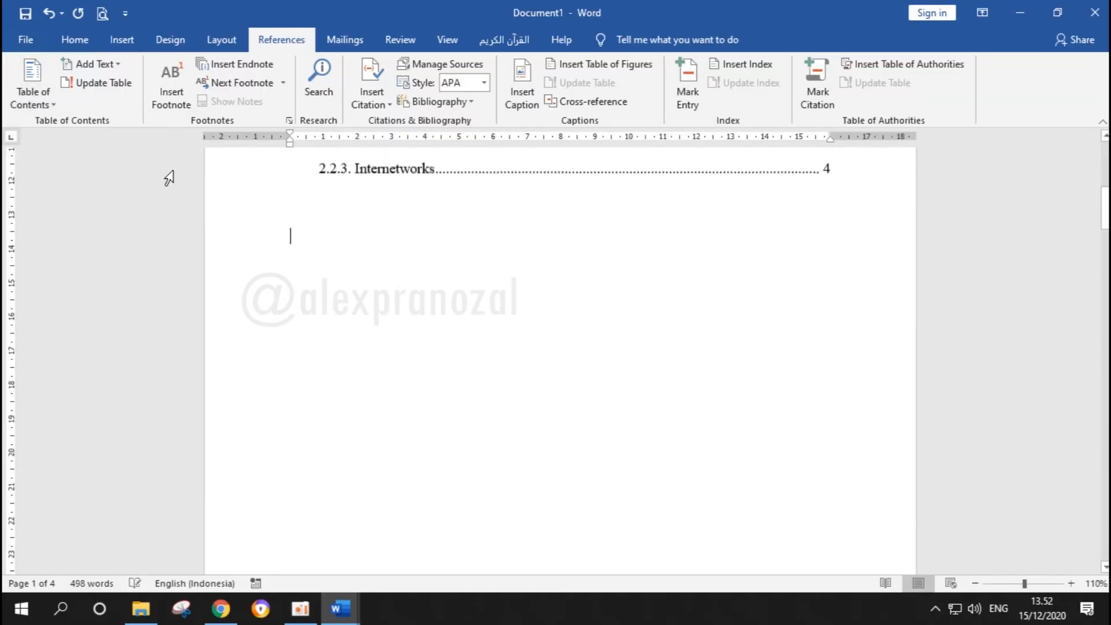
scroll(375, 234, "up", 5)
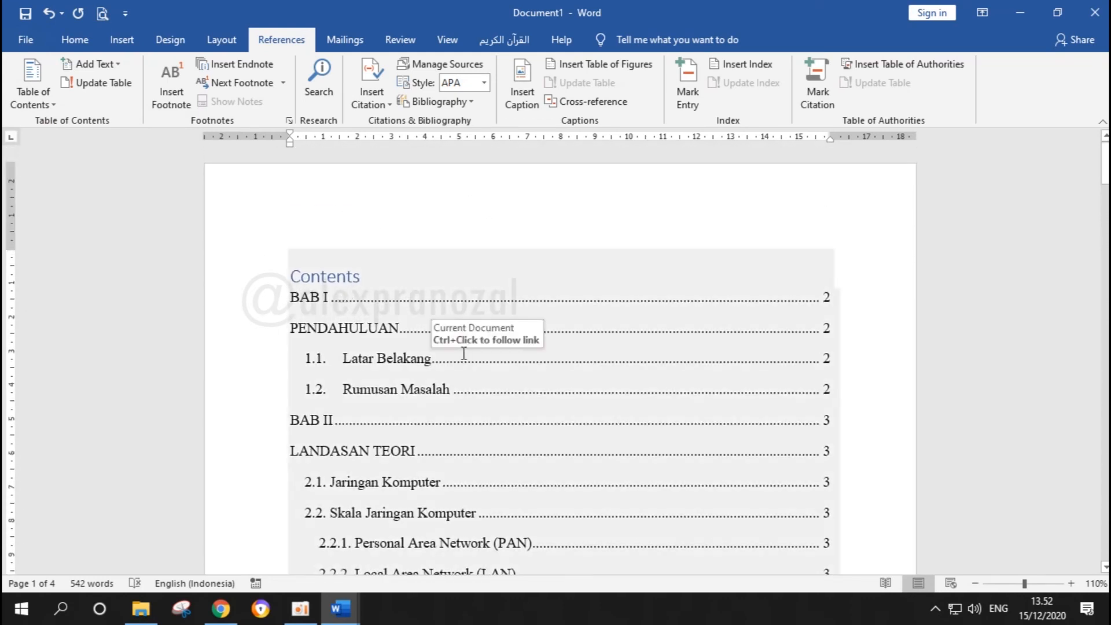
scroll(463, 353, "down", 2)
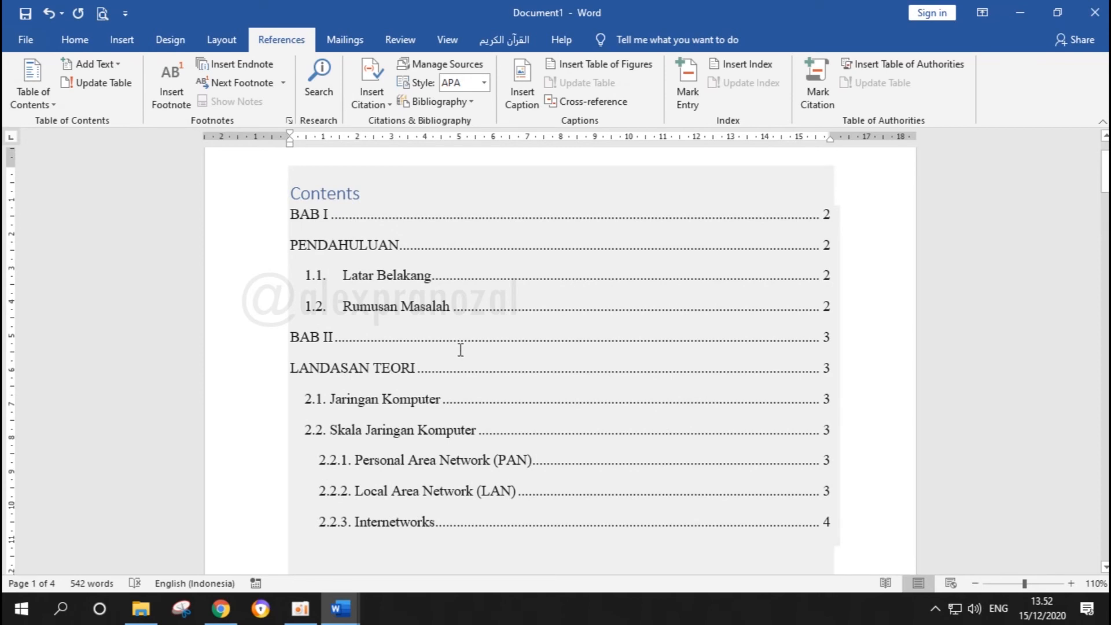
Replace the title Contents above the table of contents with DAFTAR ISI
left_click(341, 197)
left_click(370, 195)
key("BackSpace")
key("BackSpace")
key("BackSpace")
key("BackSpace")
key("BackSpace")
key("BackSpace")
key("BackSpace")
key("BackSpace")
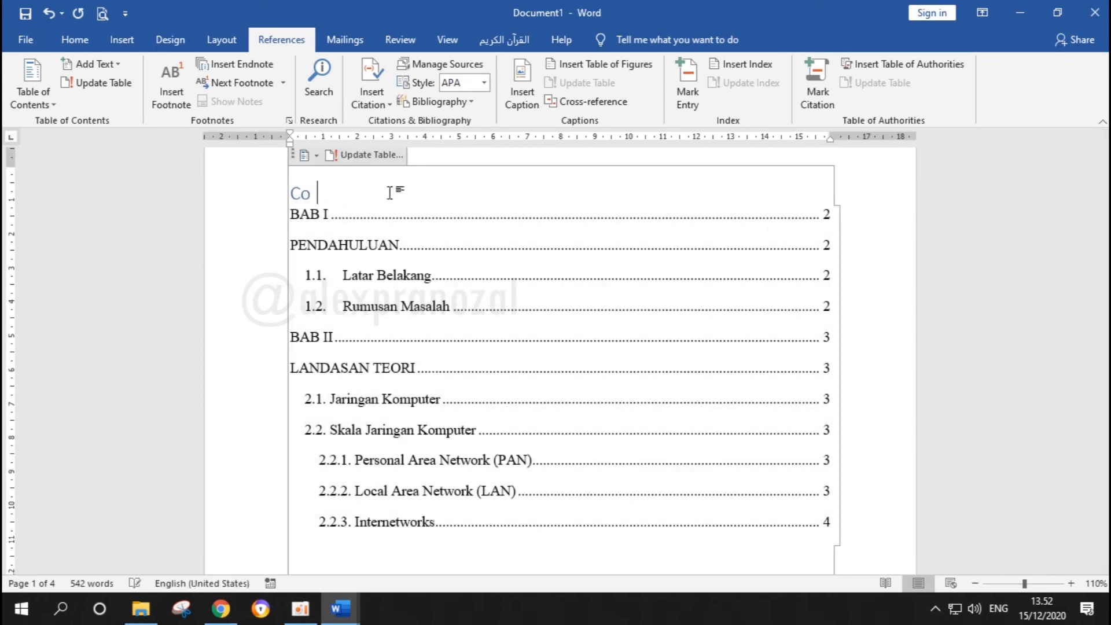
type("D")
key("BackSpace")
type("DAFTAR ISI")
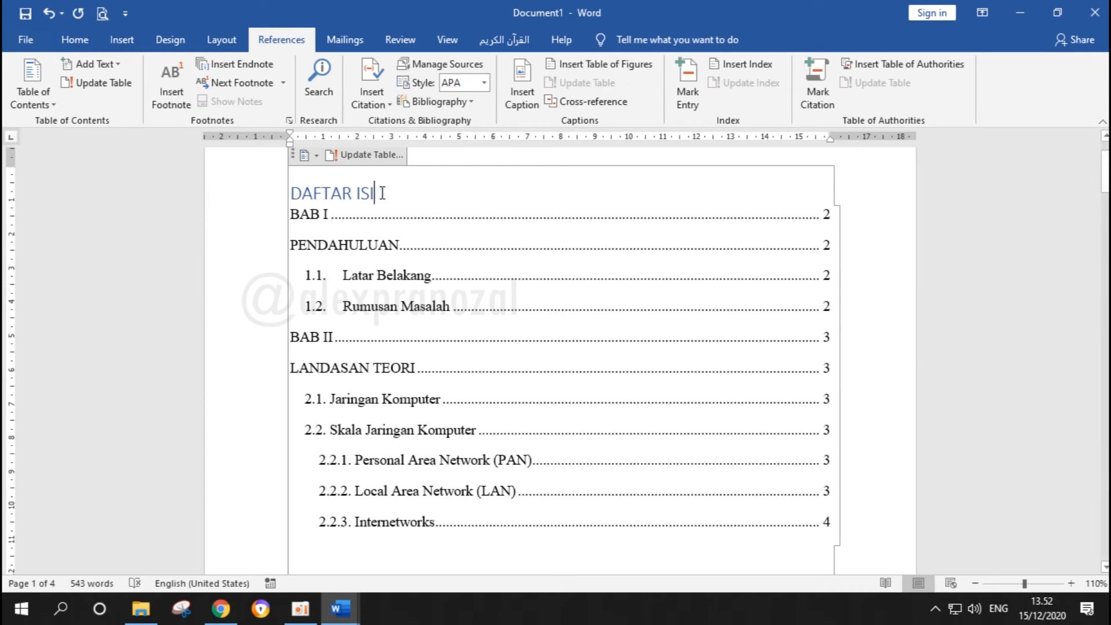
Apply the Heading 1 style to the DAFTAR ISI title
left_click(76, 40)
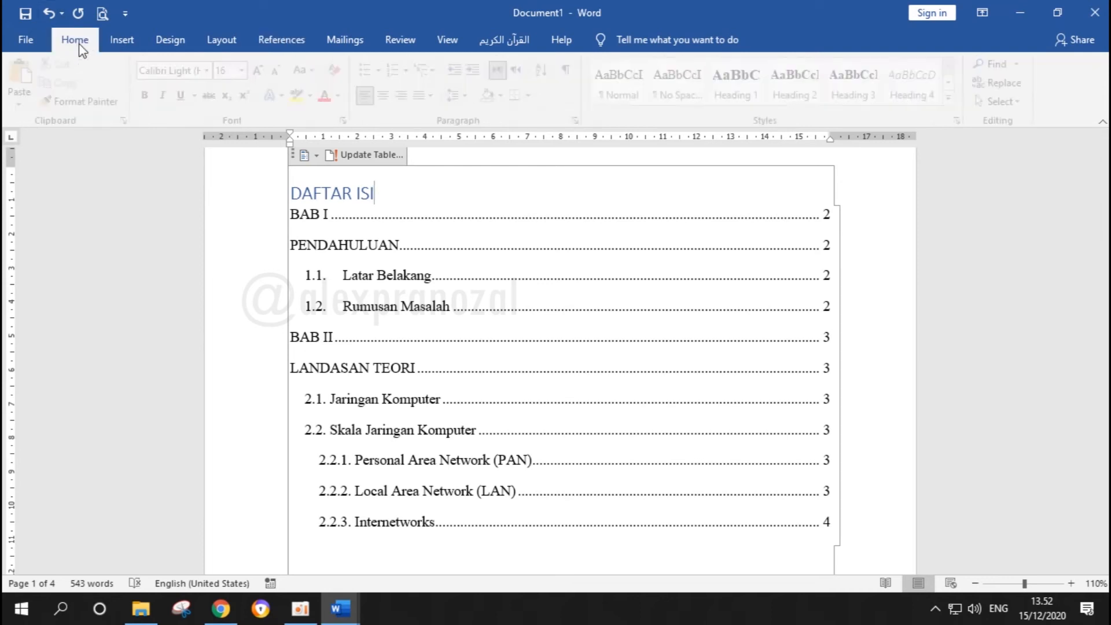
left_click(322, 193)
left_click(728, 92)
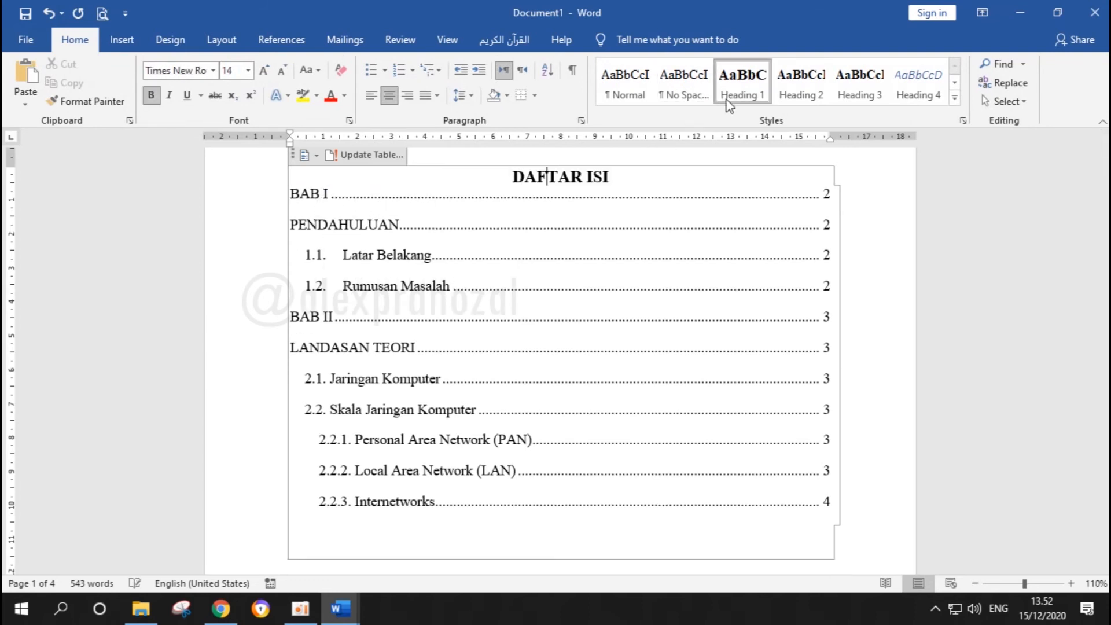
scroll(455, 220, "up", 2)
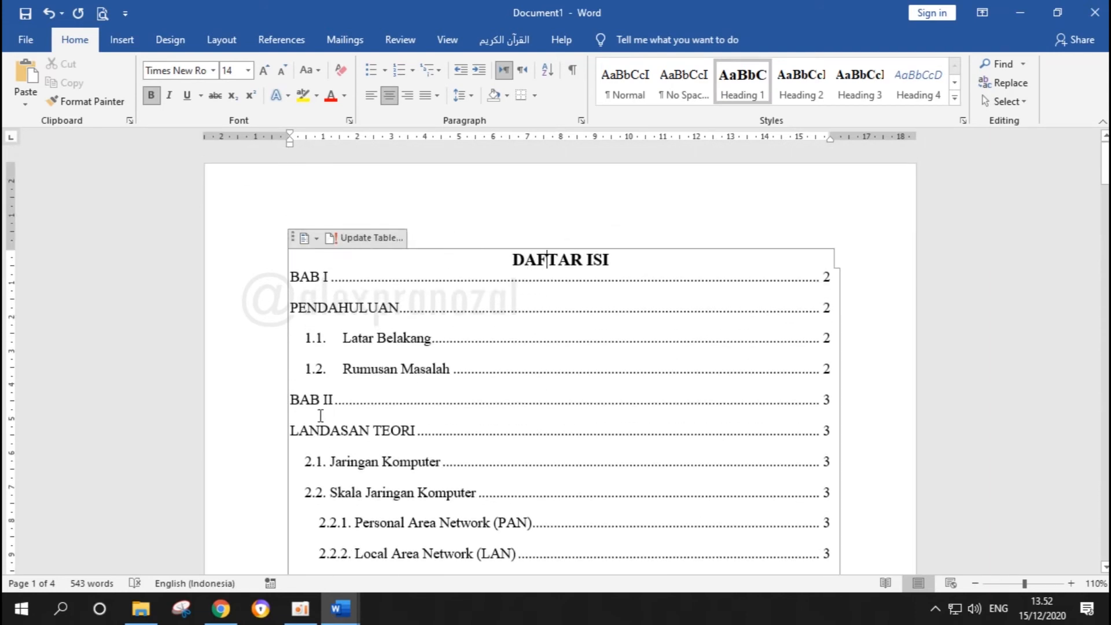
Update the table of contents with the Update entire table option so it includes the DAFTAR ISI heading
left_click_drag(513, 259, 602, 265)
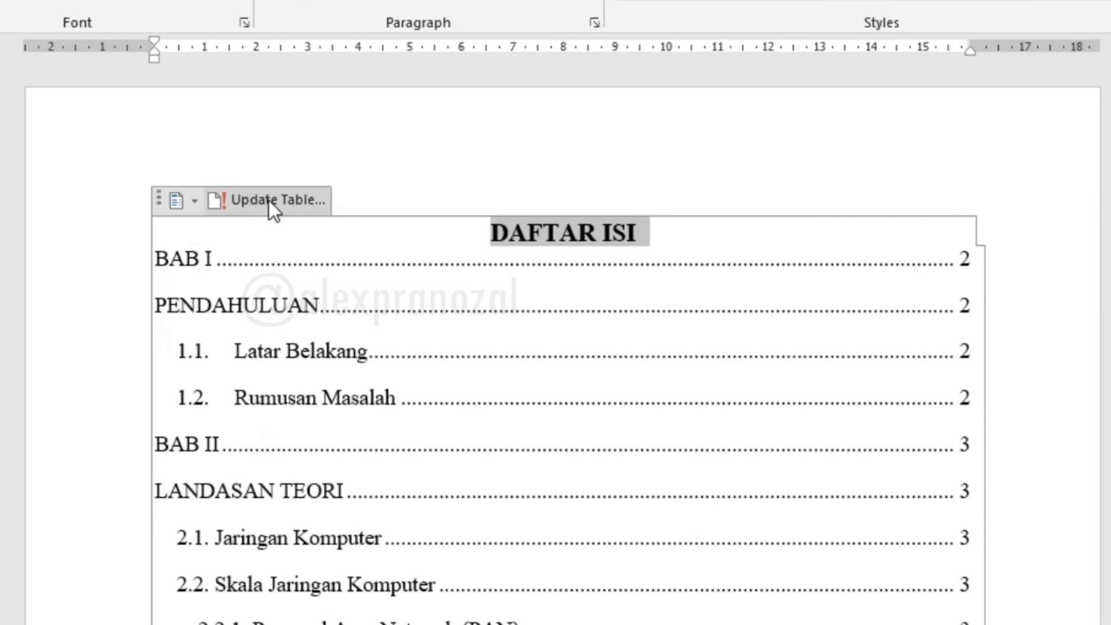
left_click(268, 200)
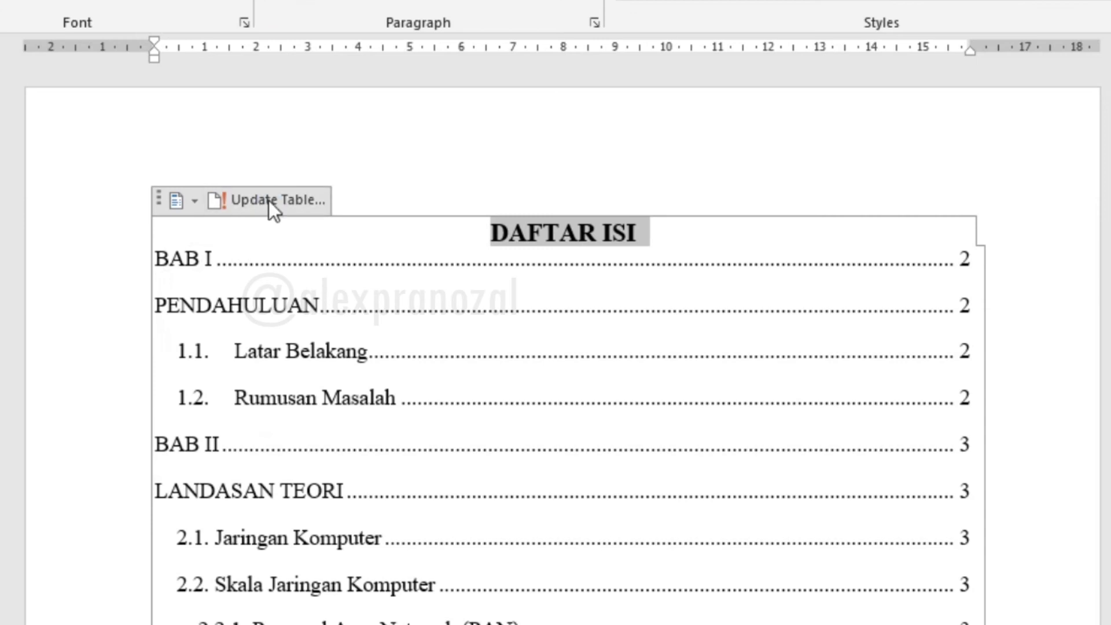
left_click(650, 330)
right_click(487, 321)
left_click(583, 460)
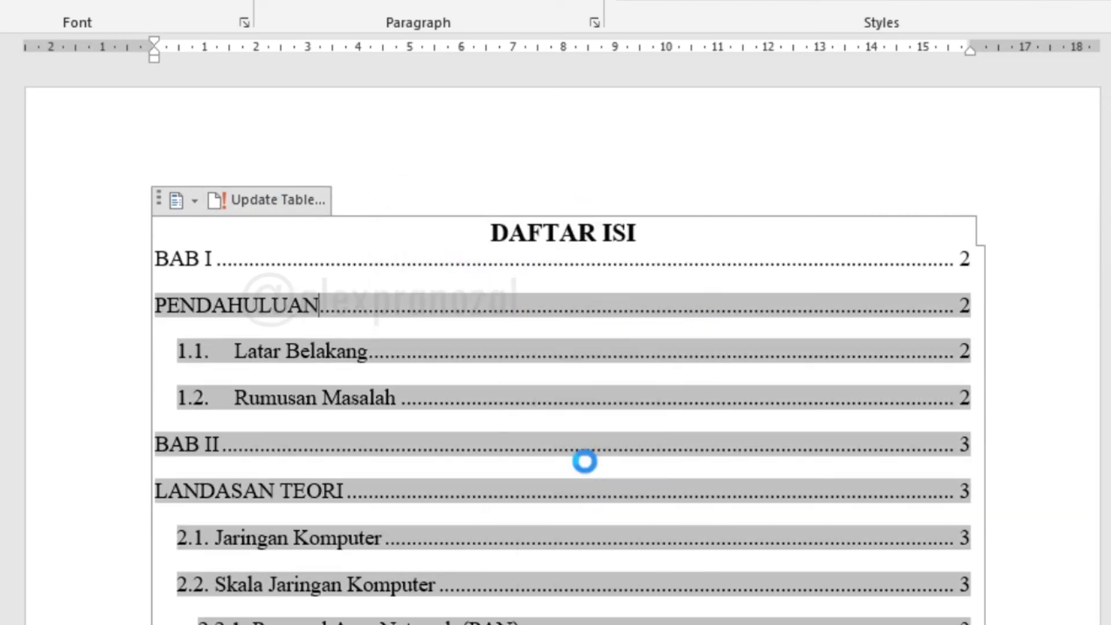
left_click_drag(533, 194, 810, 109)
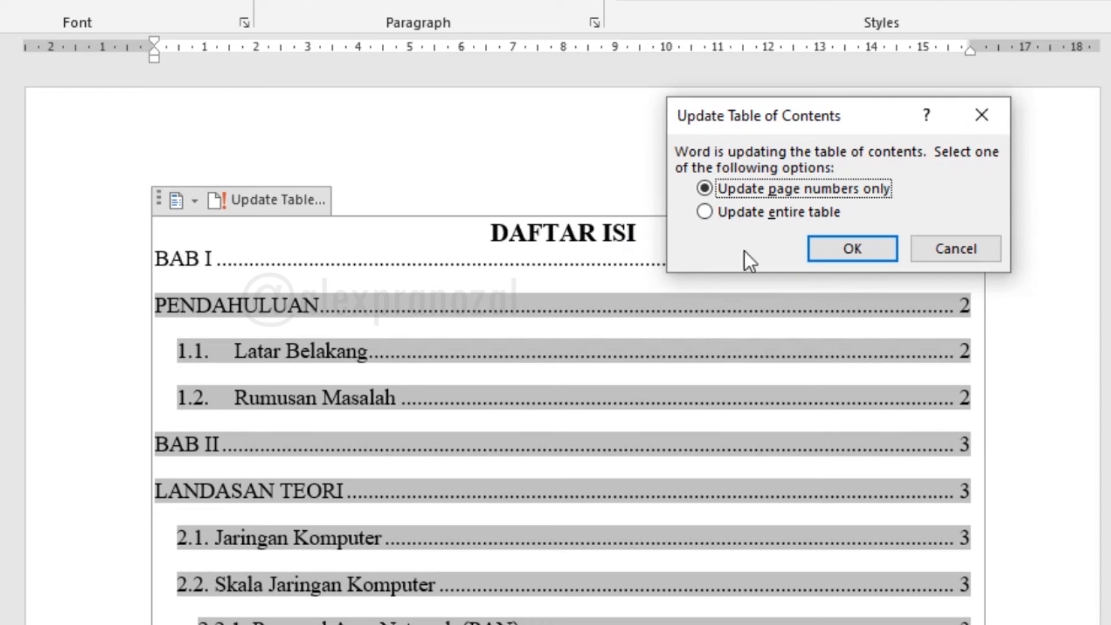
left_click(748, 215)
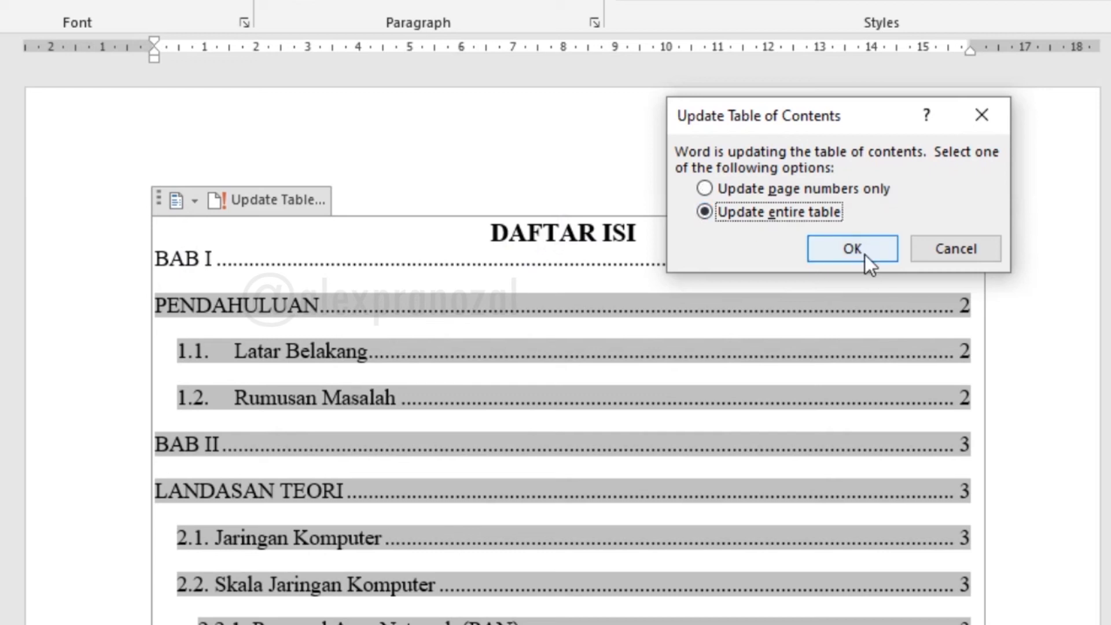
left_click(864, 254)
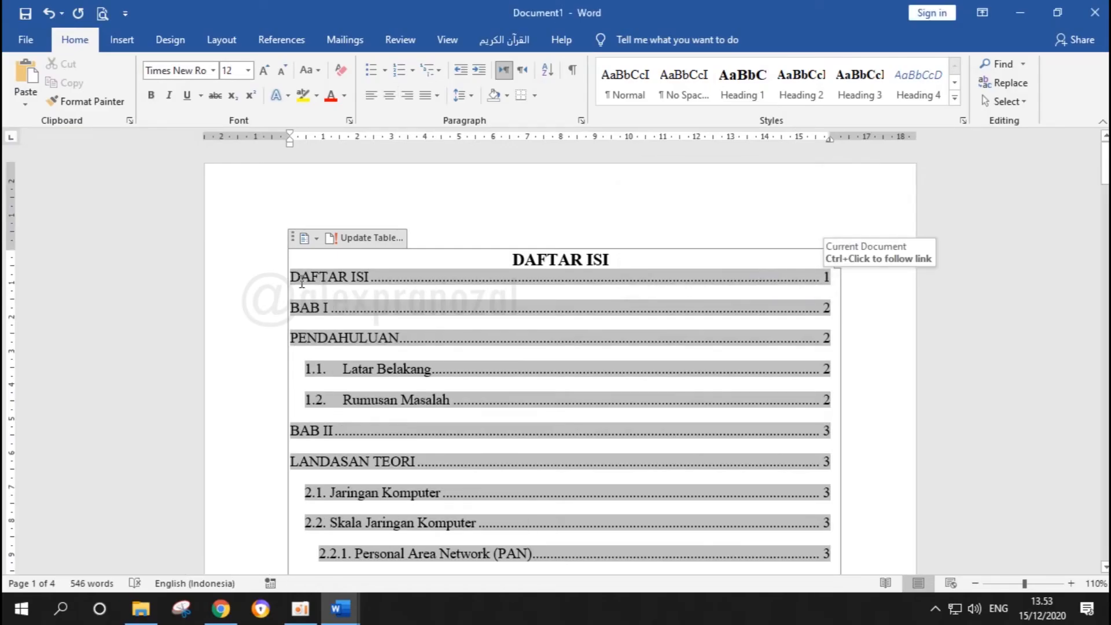
Insert a page break below the table of contents to start a blank page for the list of figures
scroll(523, 302, "down", 10)
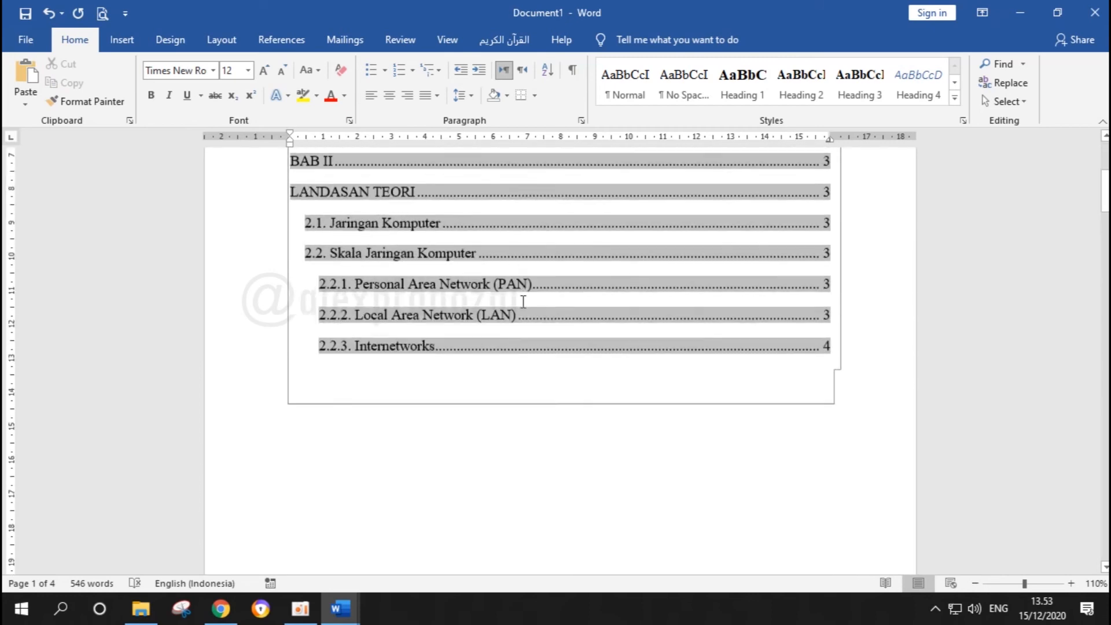
scroll(523, 301, "down", 5)
scroll(518, 303, "up", 6)
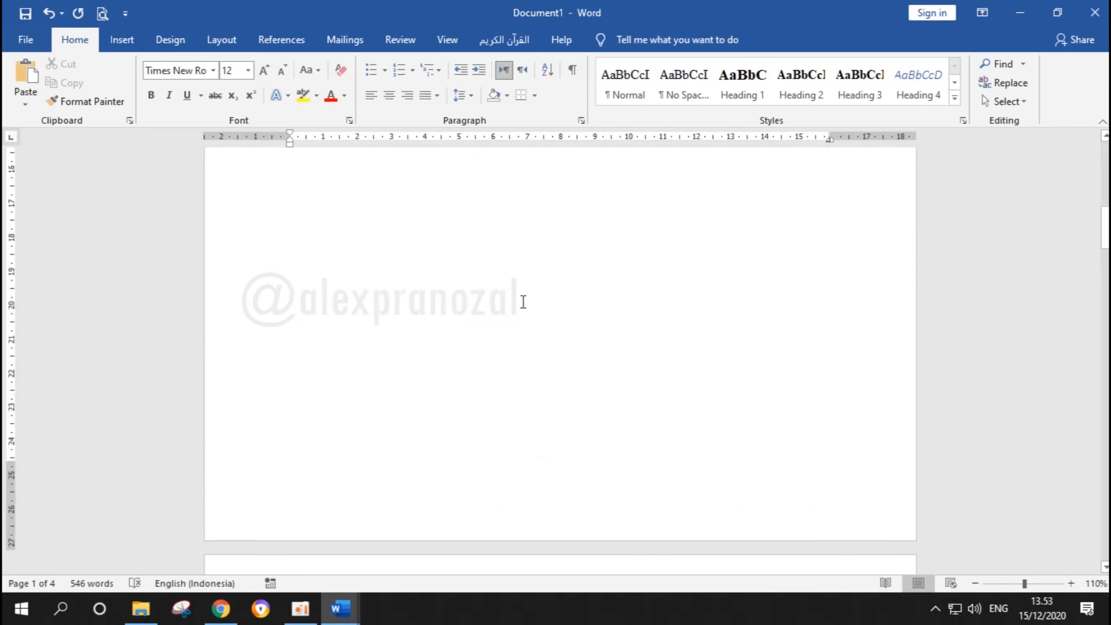
left_click(483, 329)
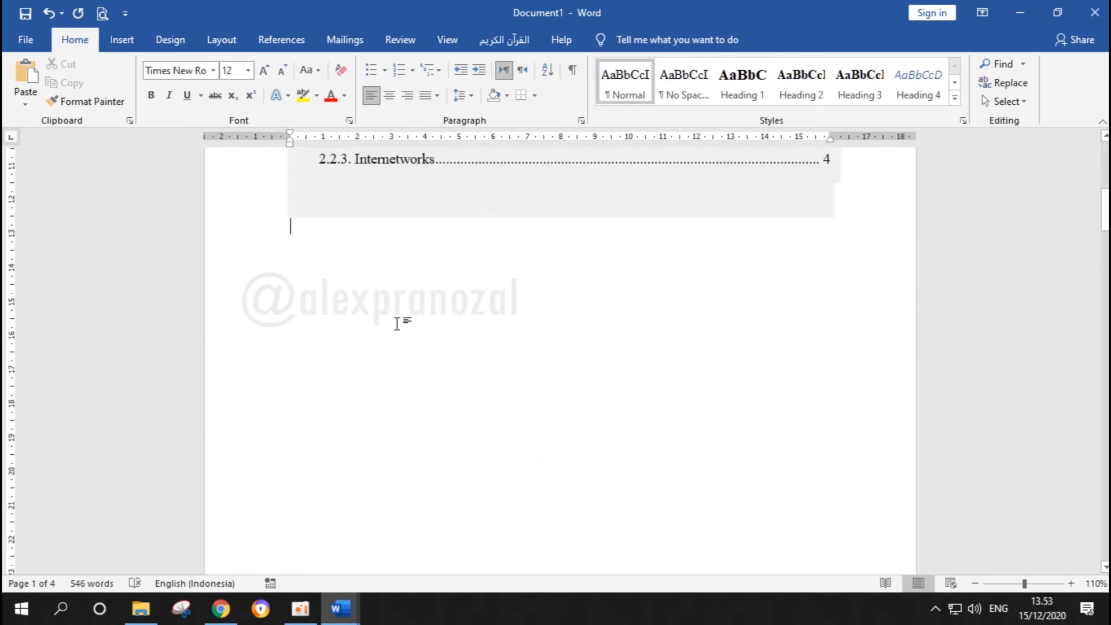
key("ctrl+Return")
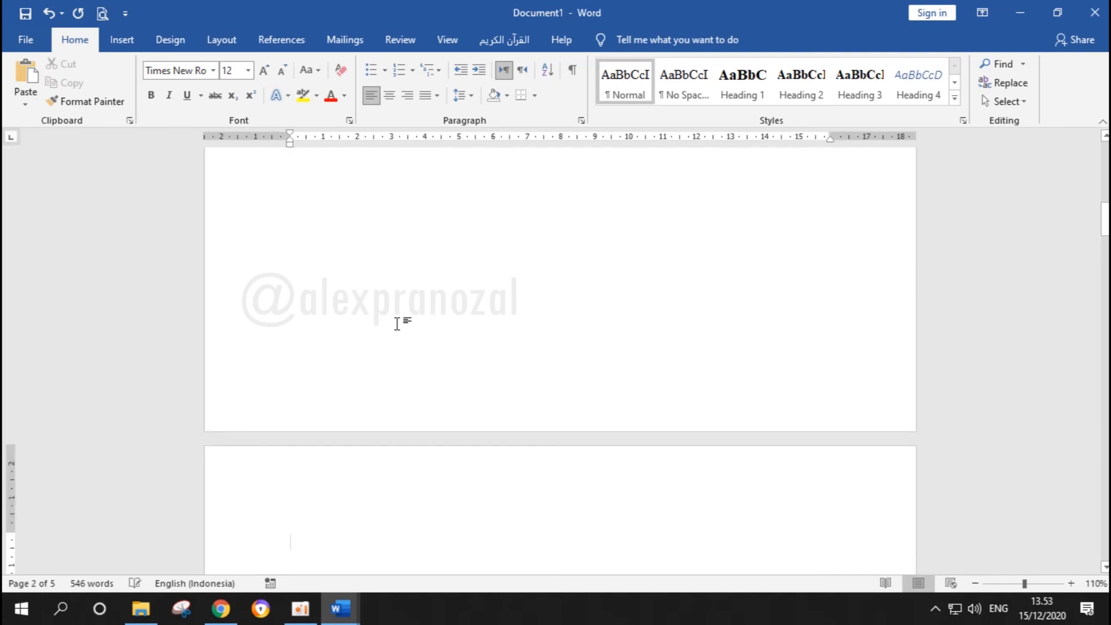
scroll(402, 322, "down", 2)
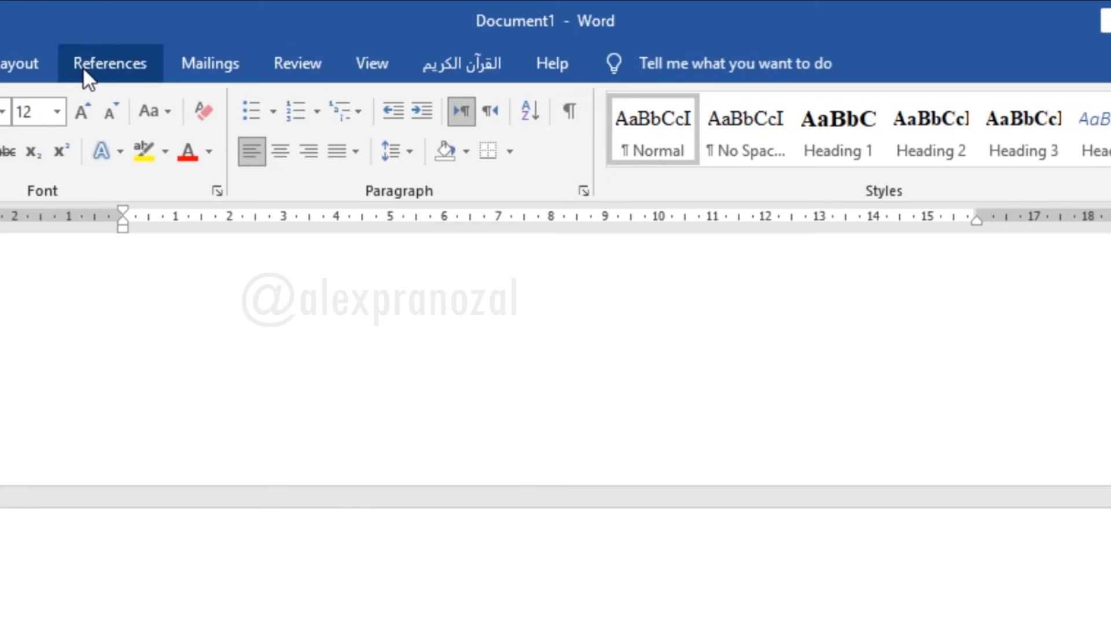
Insert a table of figures with the caption label Gambar on the blank second page
left_click(82, 67)
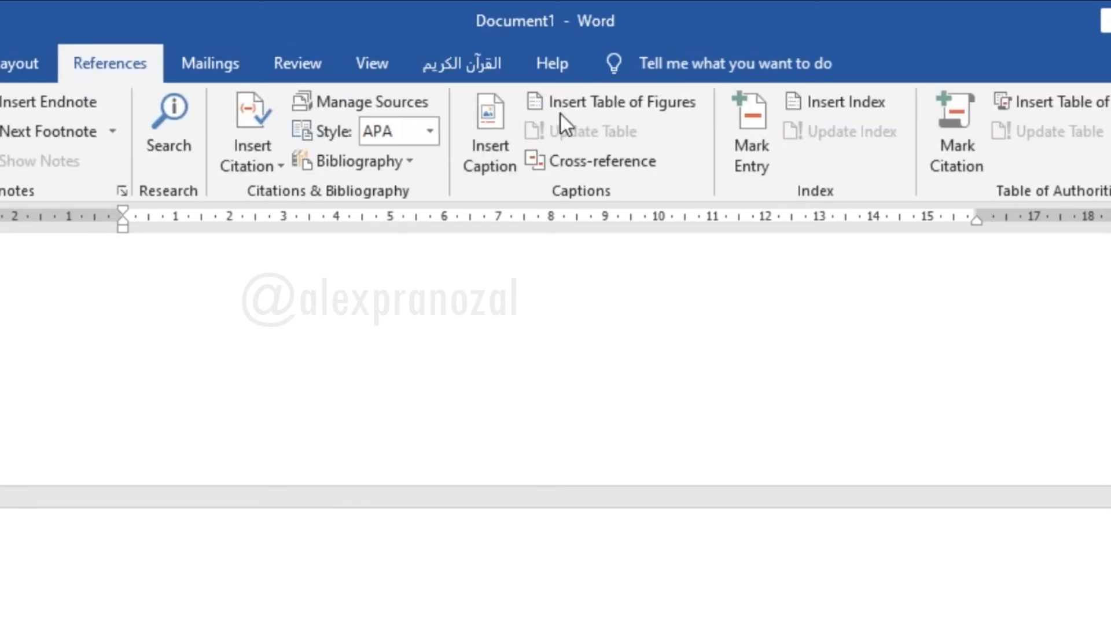
left_click(635, 108)
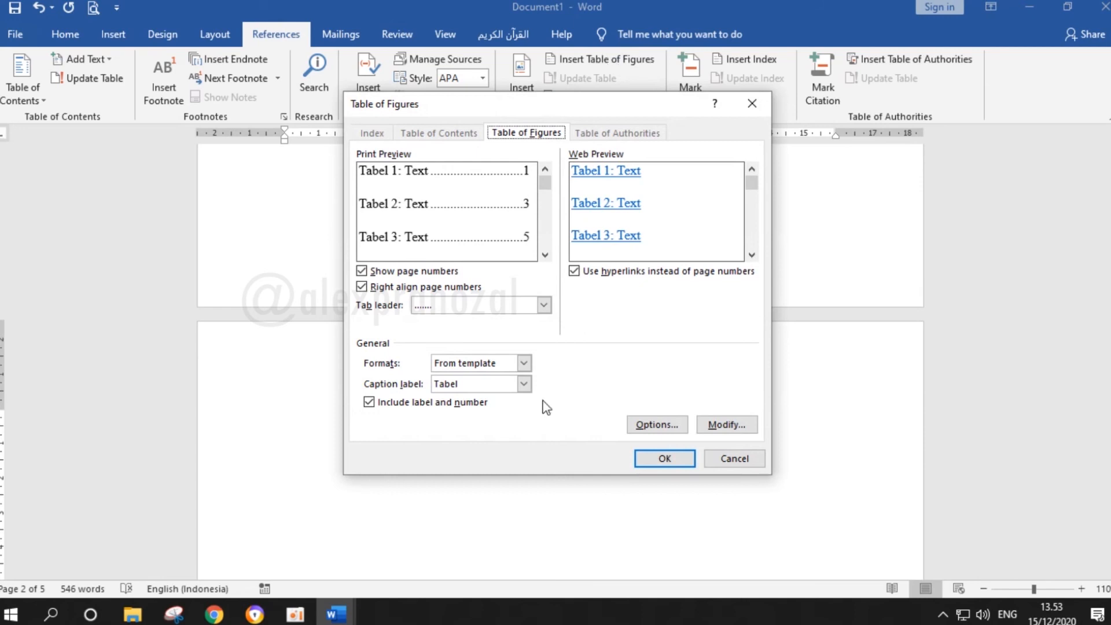
left_click(512, 387)
left_click(516, 390)
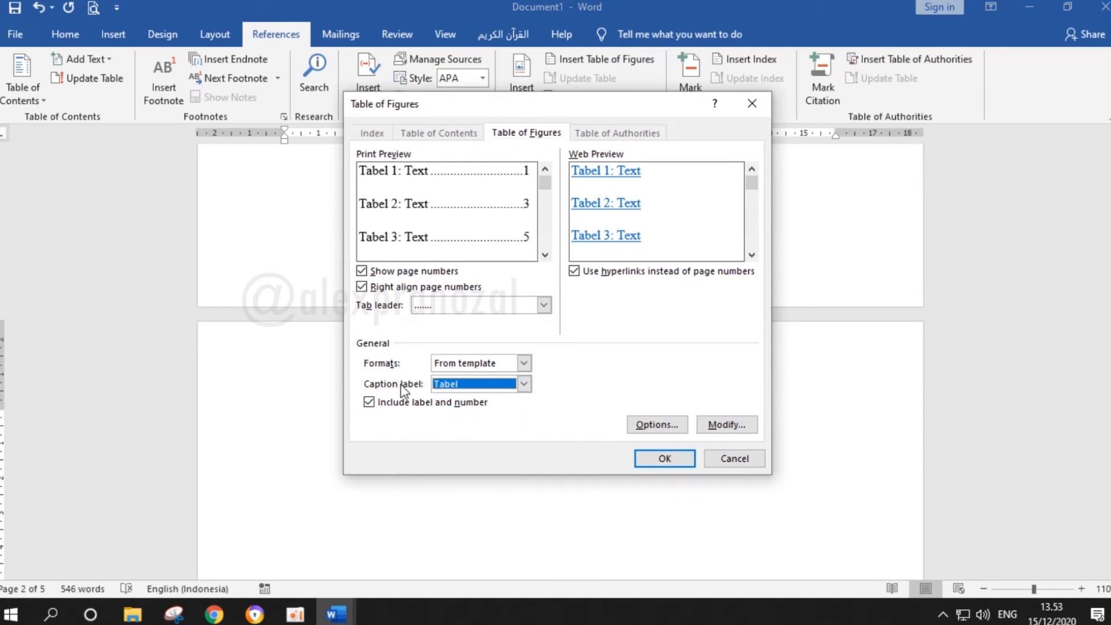
left_click(485, 386)
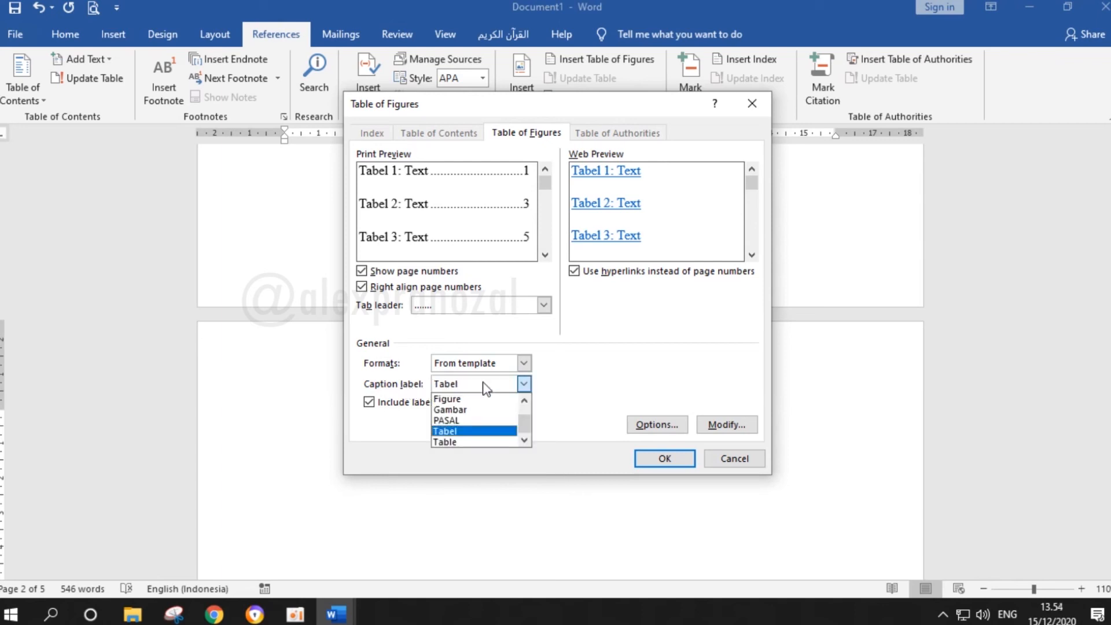
left_click(467, 410)
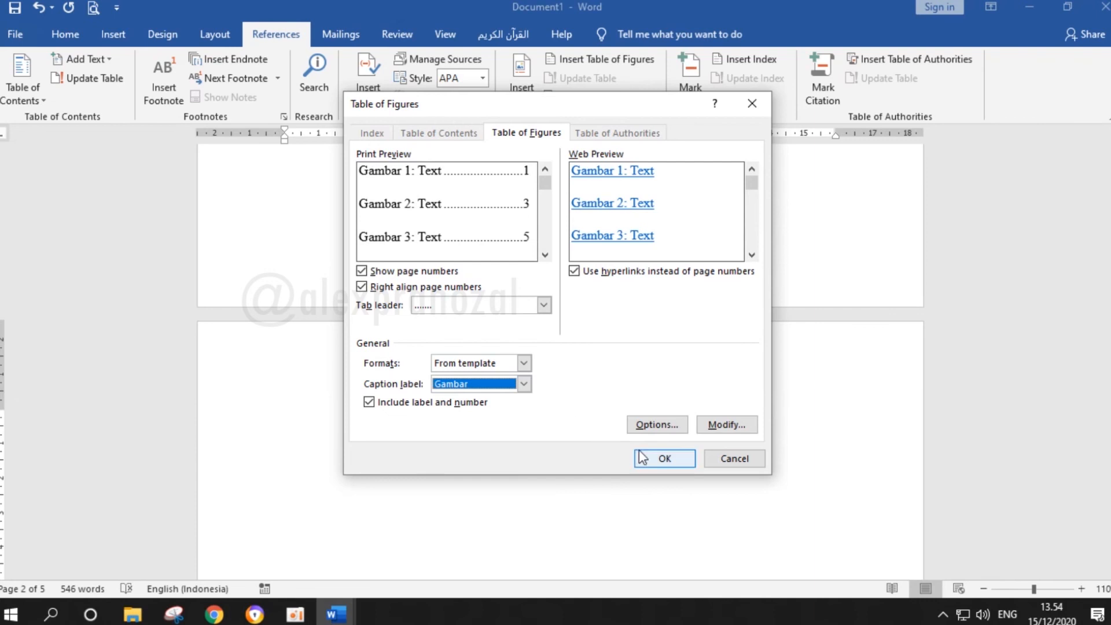
left_click(664, 458)
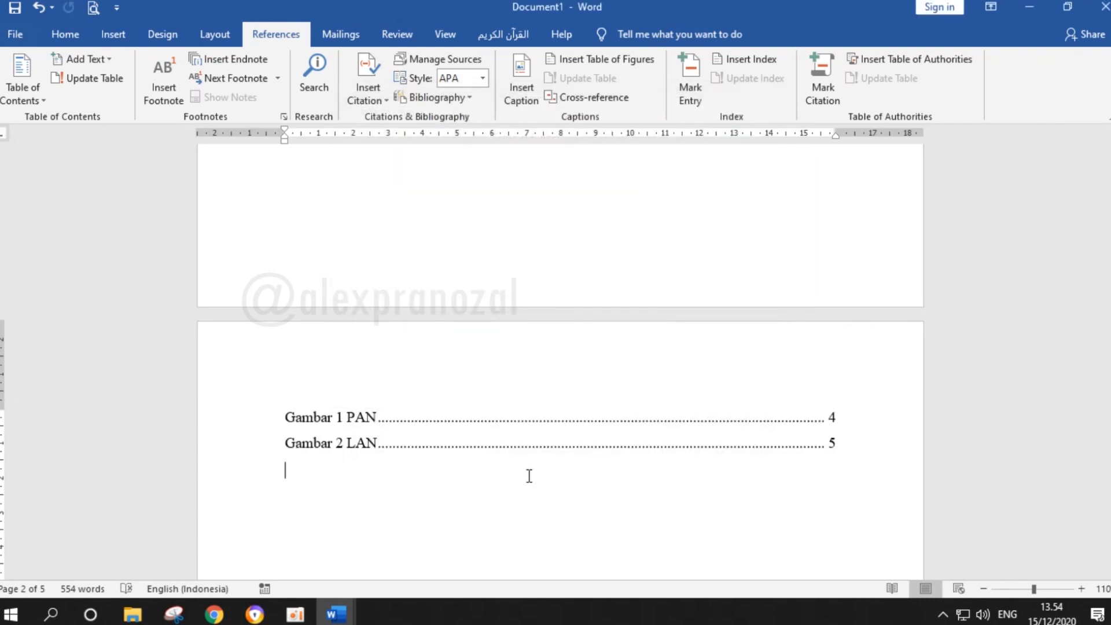
Add the title DAFTAR GAMBAR on a new line above the list of figures and apply the Heading 1 style
left_click(344, 418)
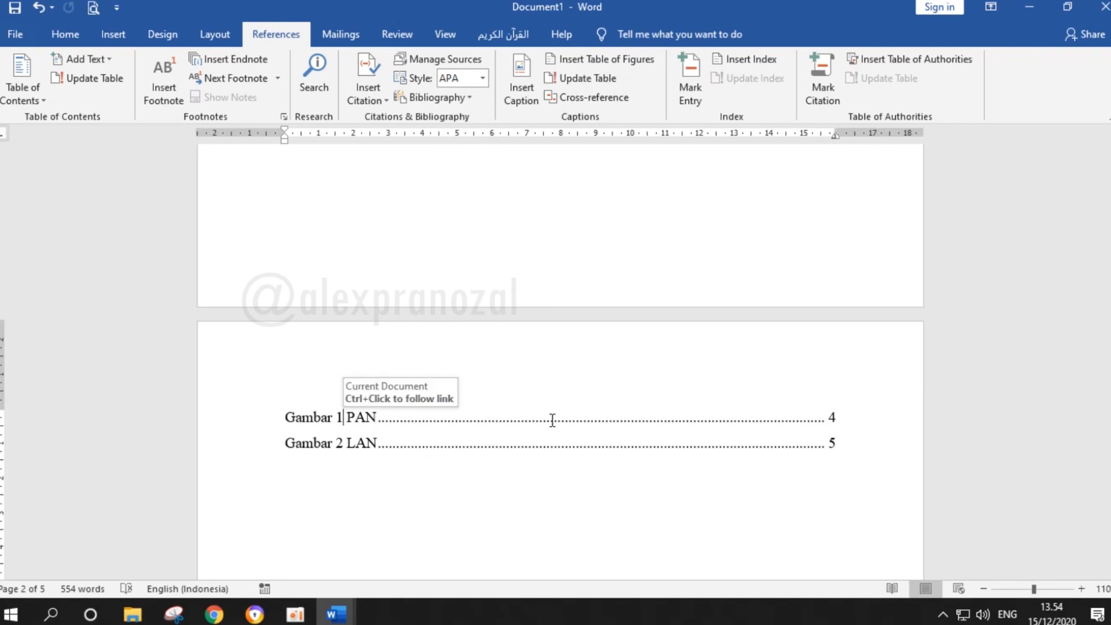
key("Return")
type("fa")
key("BackSpace")
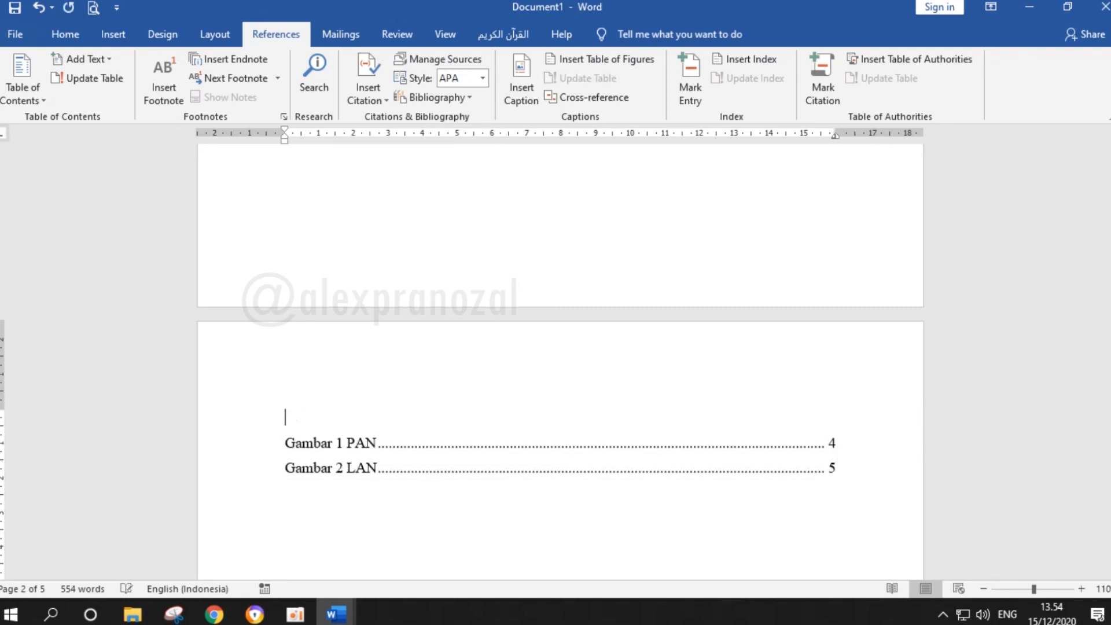
type("DAFTAR GAMBAR")
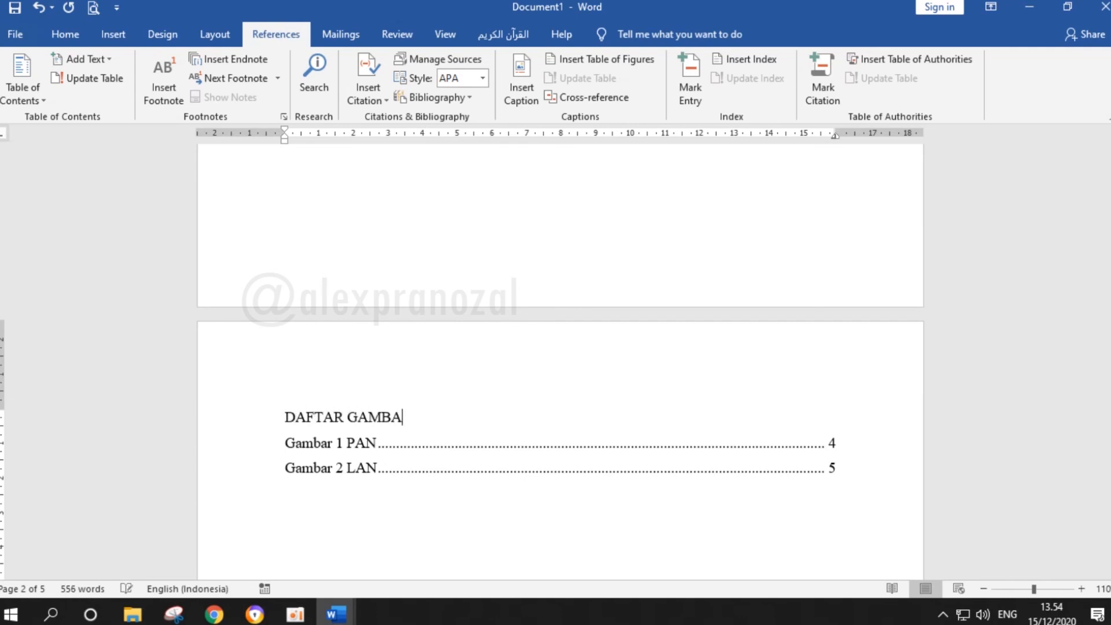
left_click(64, 34)
left_click(738, 86)
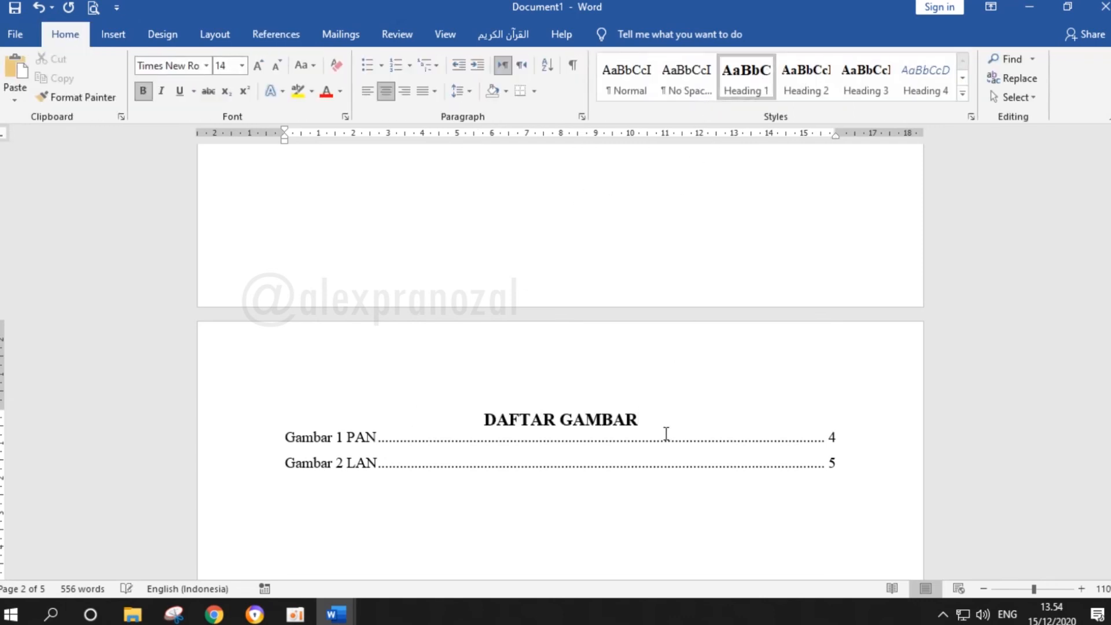
Insert a page break below the list of figures to start a blank page for the list of tables
scroll(734, 450, "down", 2)
left_click(538, 445)
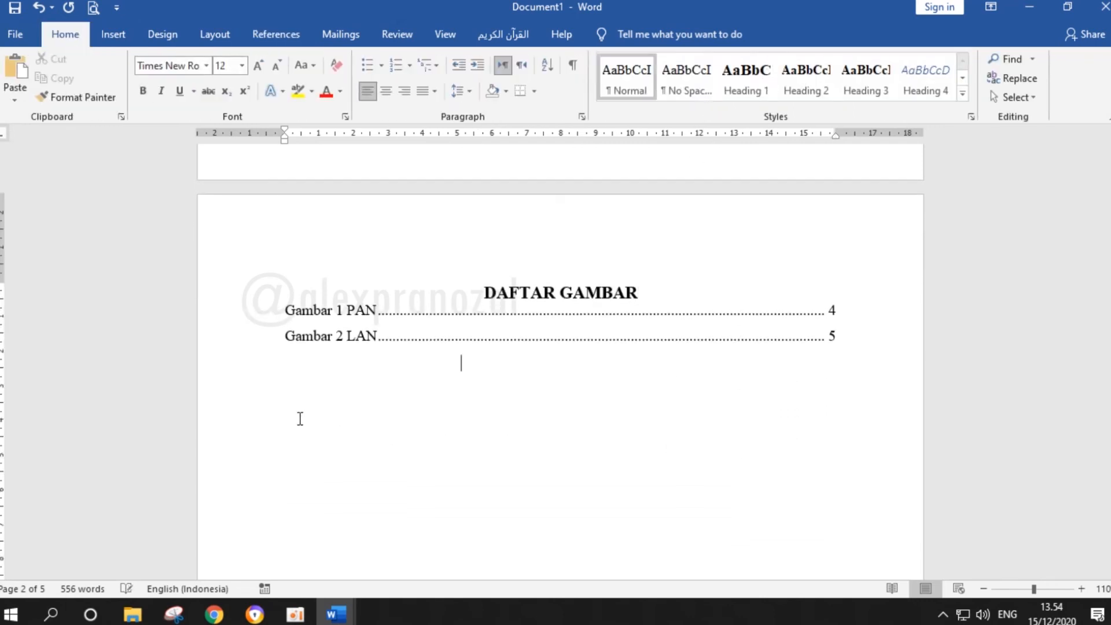
key("ctrl+Return")
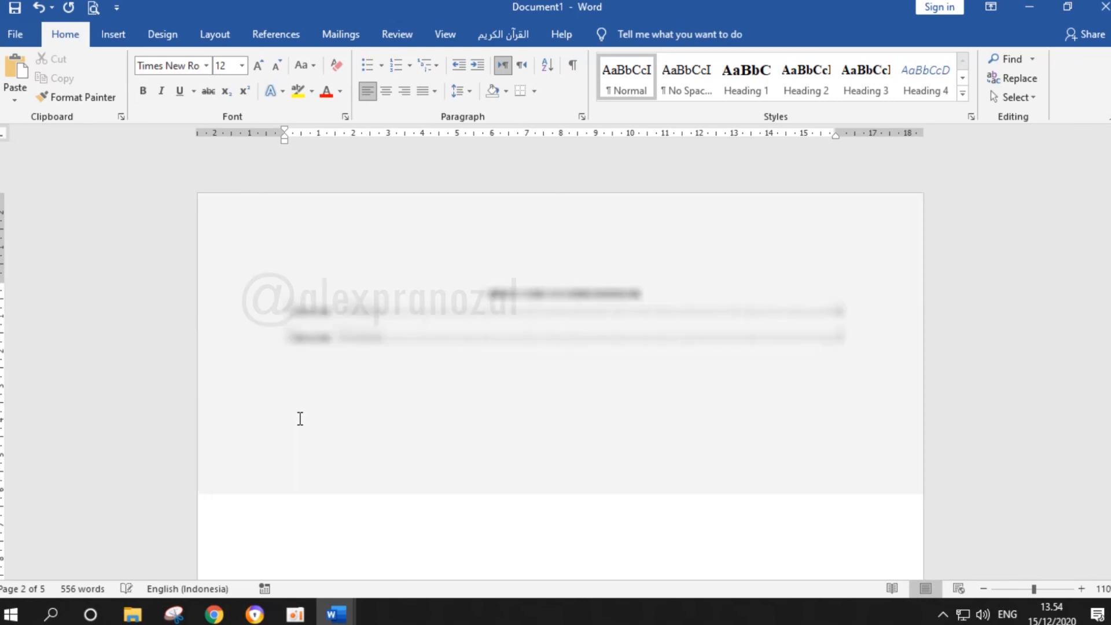
scroll(301, 419, "down", 3)
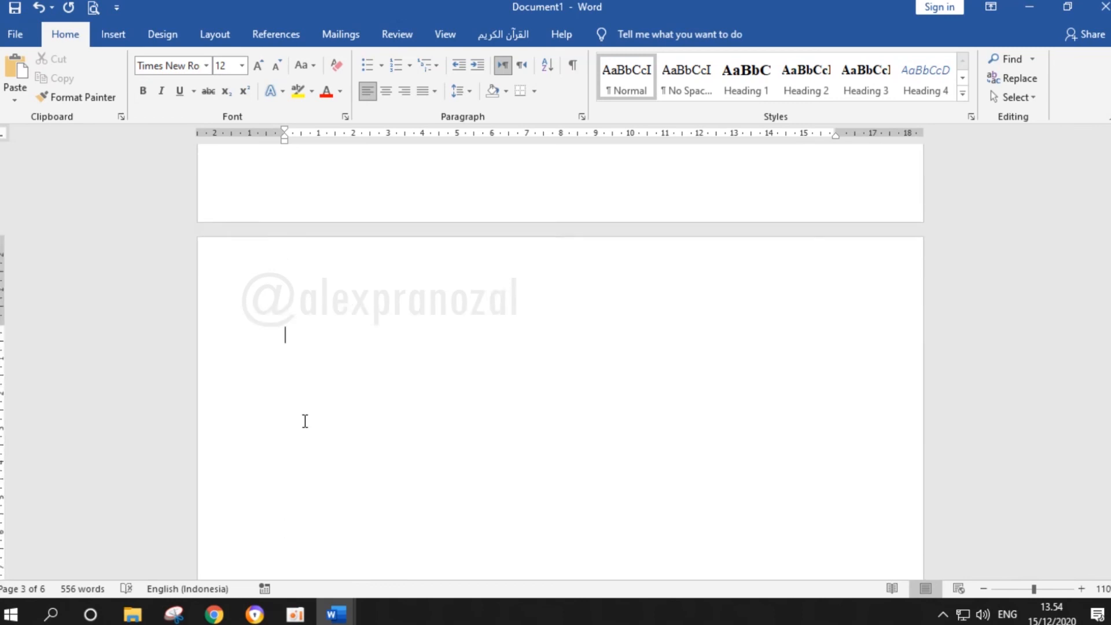
Insert a table of figures with the caption label Tabel on the blank third page
left_click(276, 33)
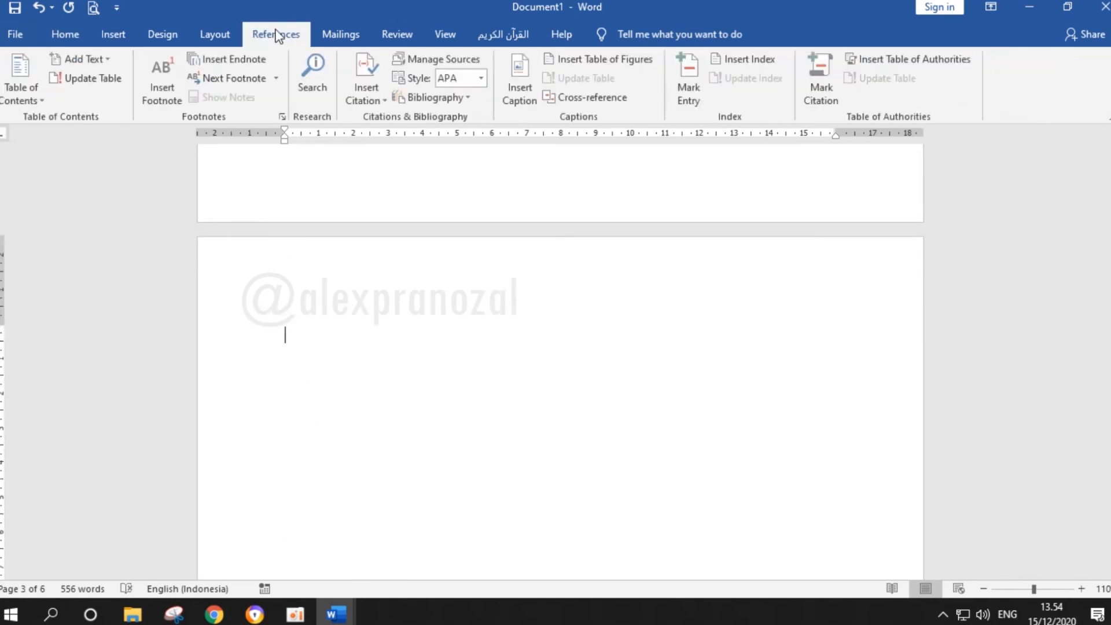
left_click(589, 62)
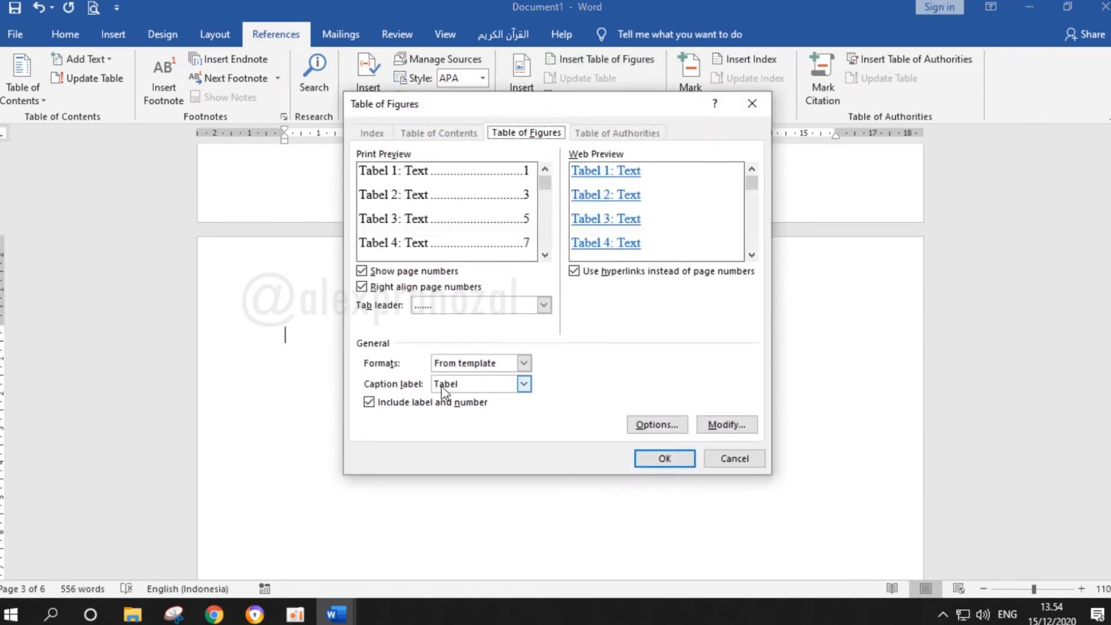
left_click(523, 384)
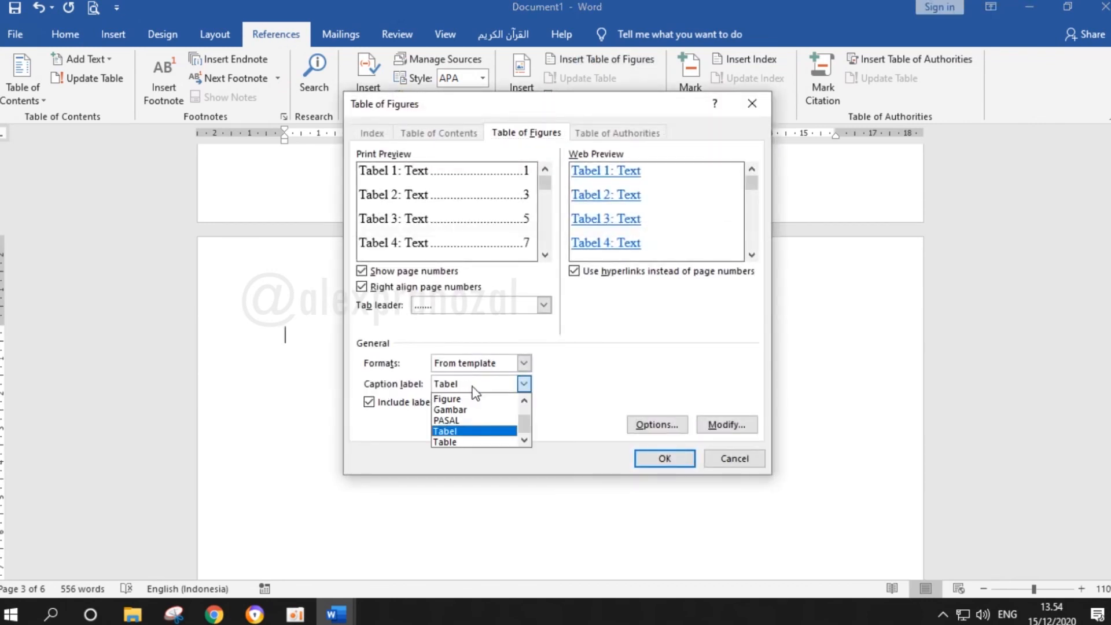
left_click(470, 431)
left_click(665, 455)
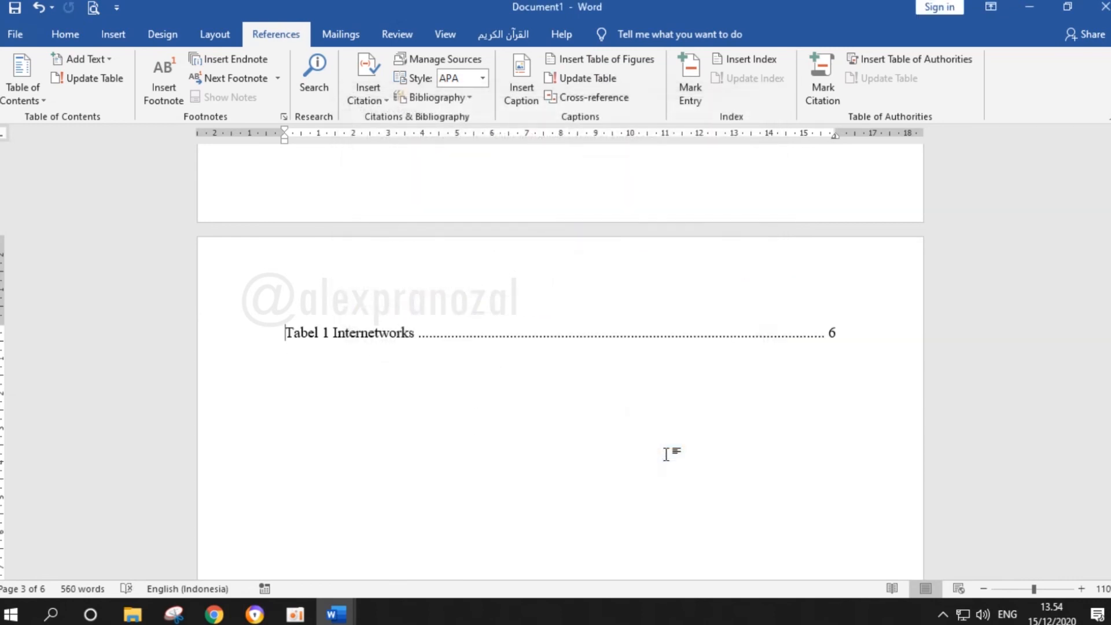
Add the title DAFTAR TABEL on a new line above the list of tables
key("Return")
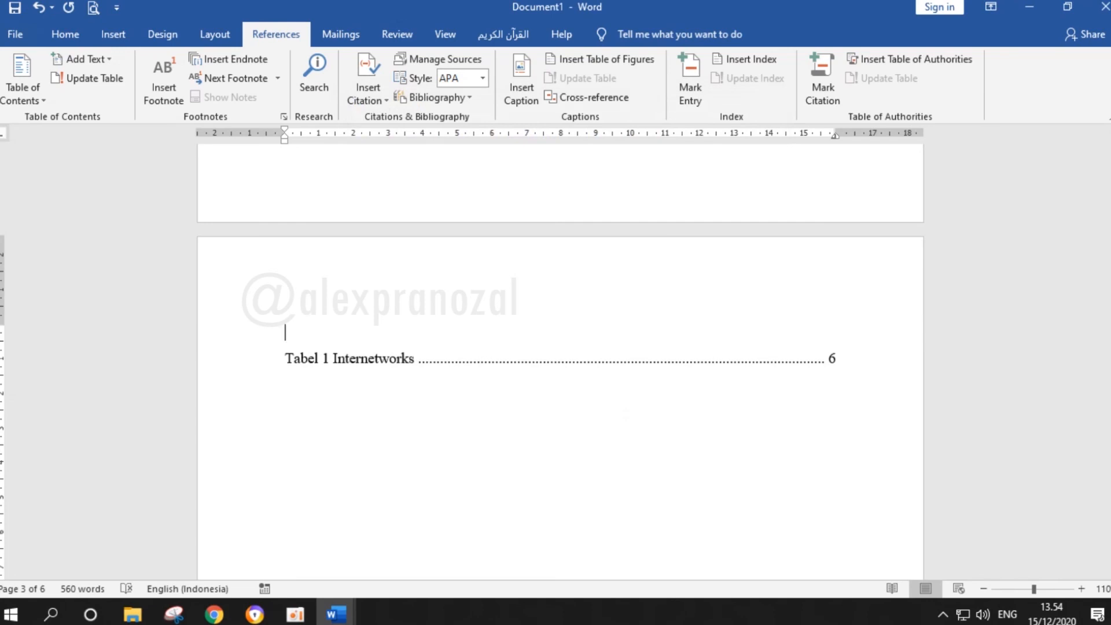
type("DAFTAR TABEL")
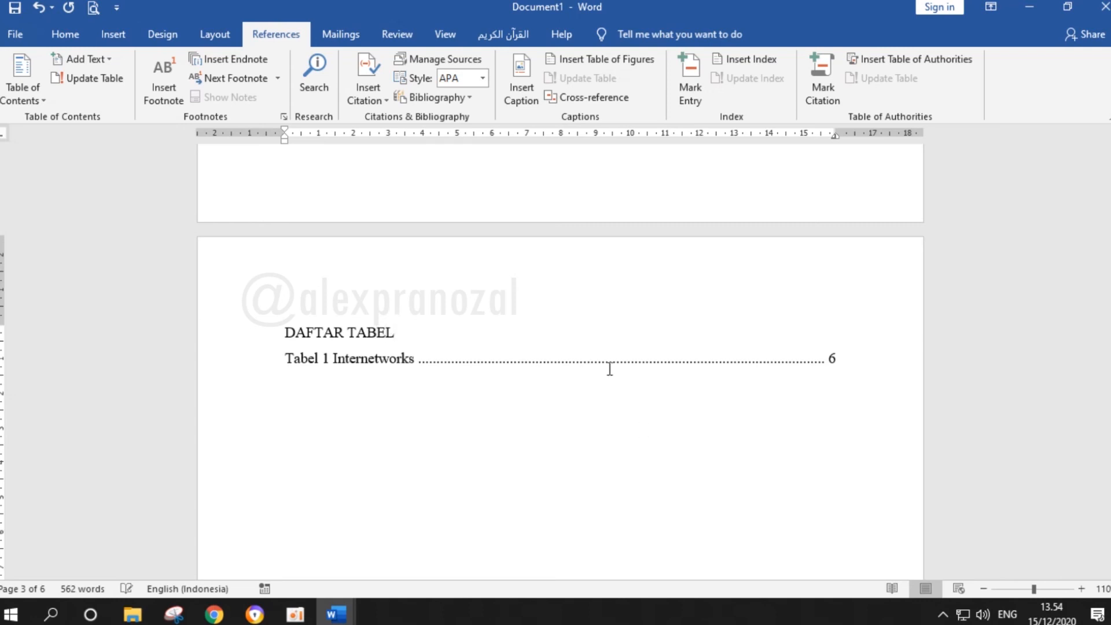
Apply the Heading 1 style to the DAFTAR TABEL title above the list of tables
left_click(72, 37)
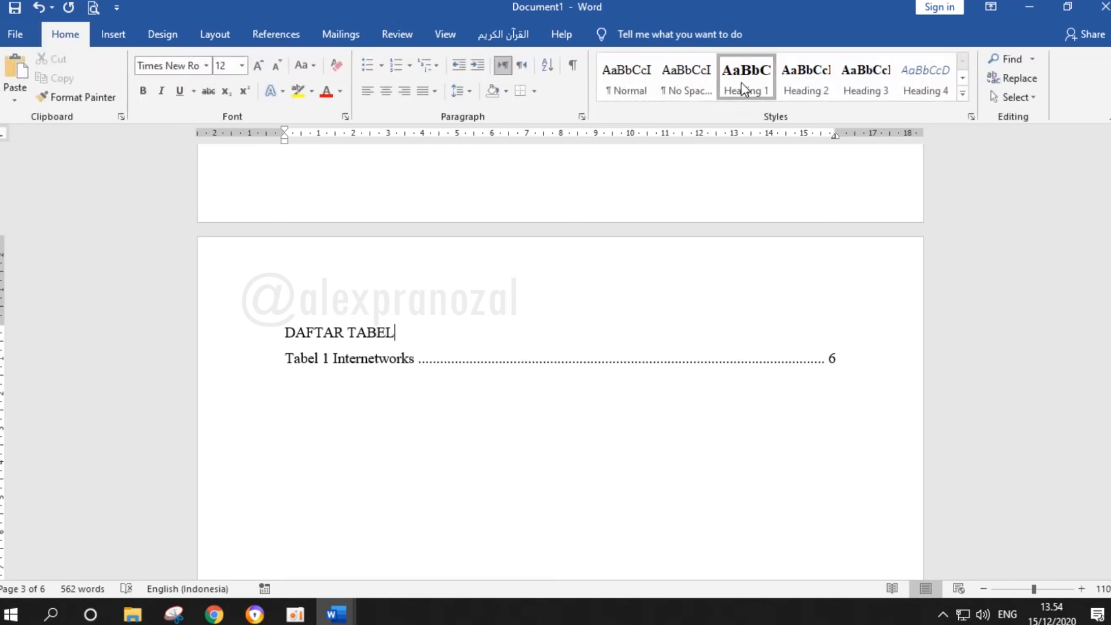
left_click(742, 90)
left_click_drag(627, 336, 499, 333)
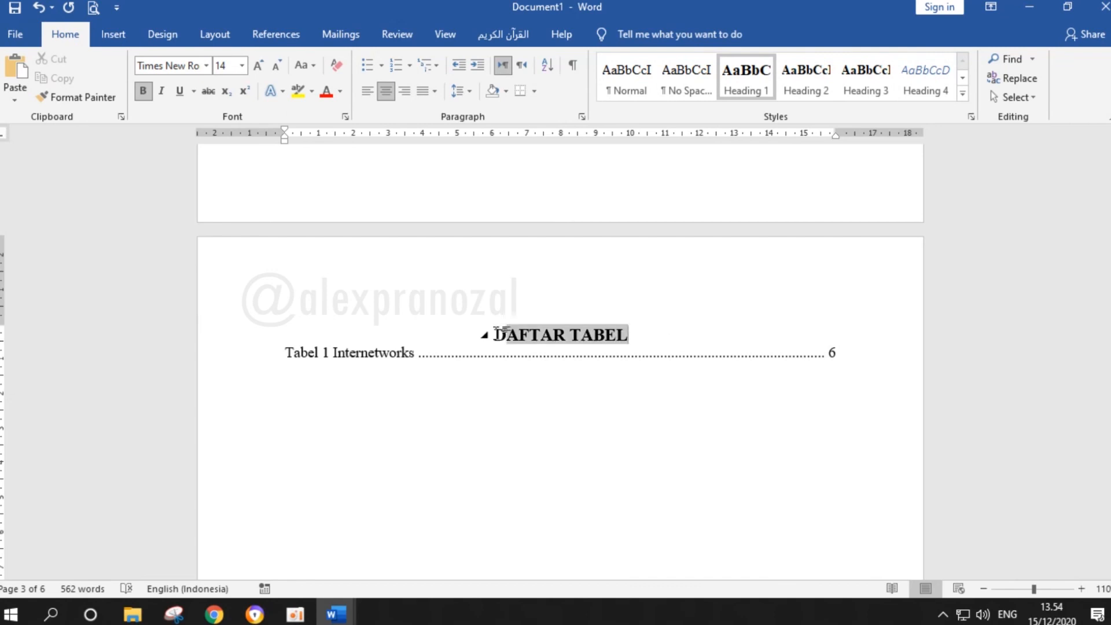
Update the entire table of contents under DAFTAR ISI, refreshing both its entries and page numbers
scroll(516, 353, "up", 15)
left_click_drag(645, 443, 431, 437)
left_click_drag(1110, 209, 1110, 151)
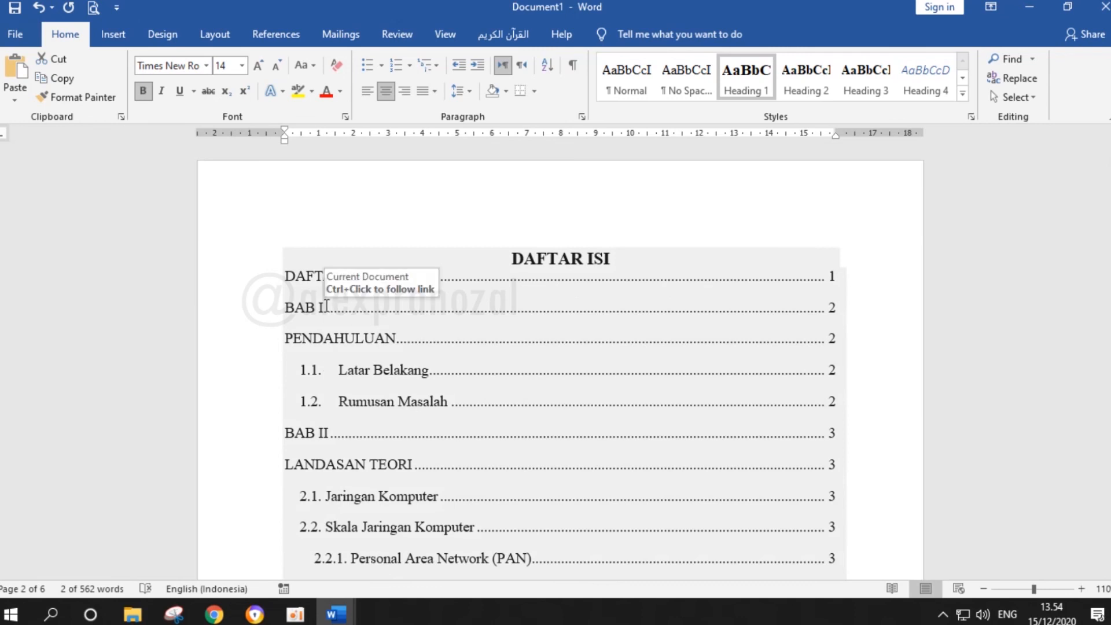
left_click(459, 317)
right_click(468, 313)
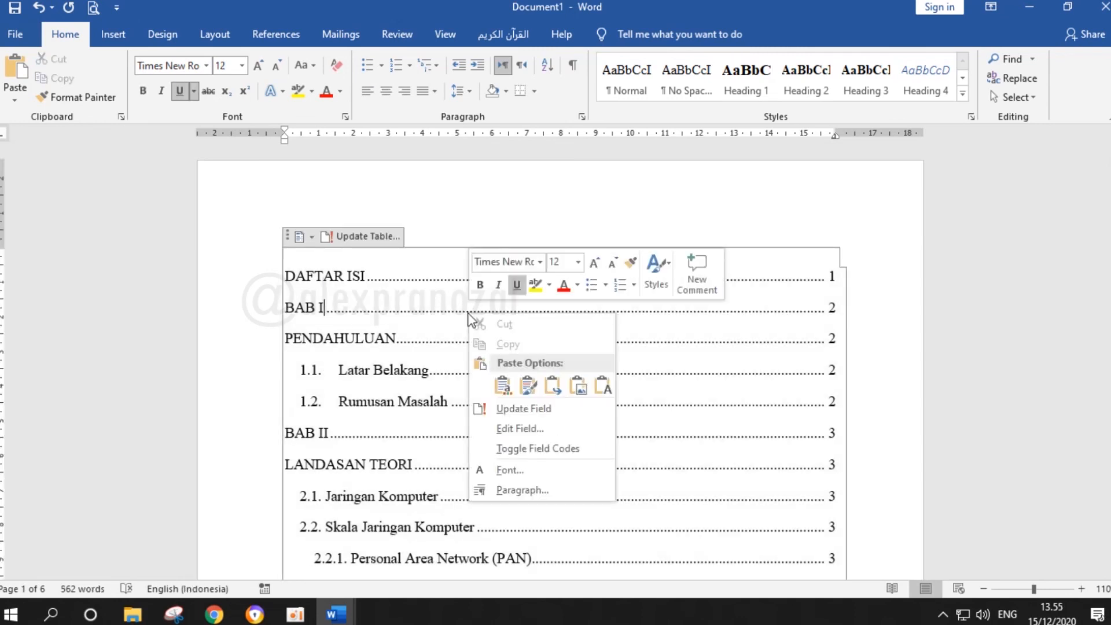
left_click(520, 409)
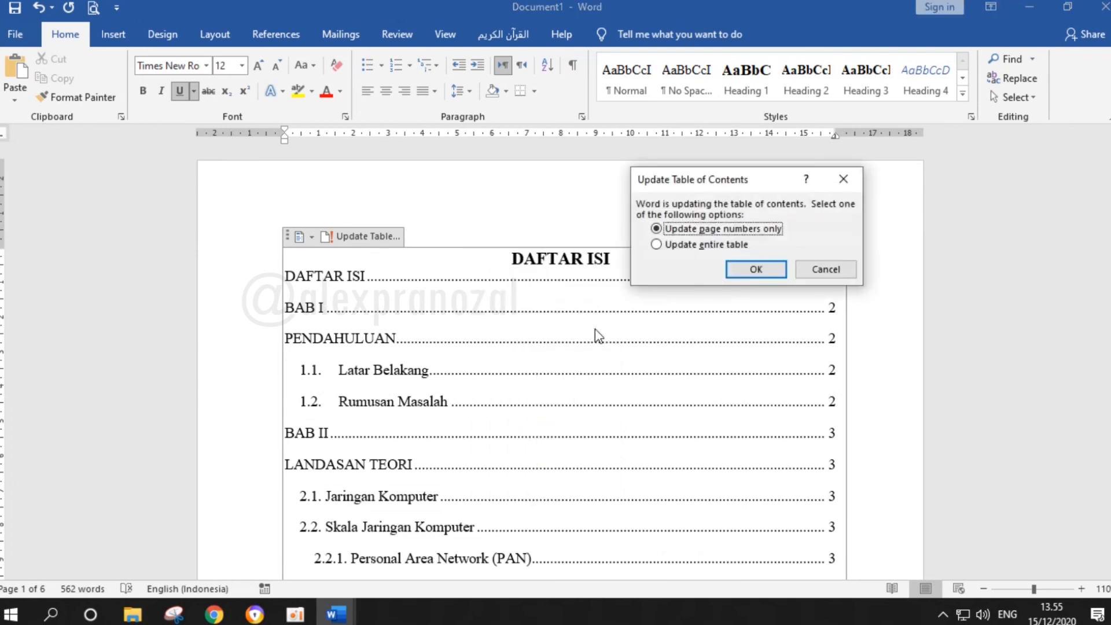
left_click(672, 246)
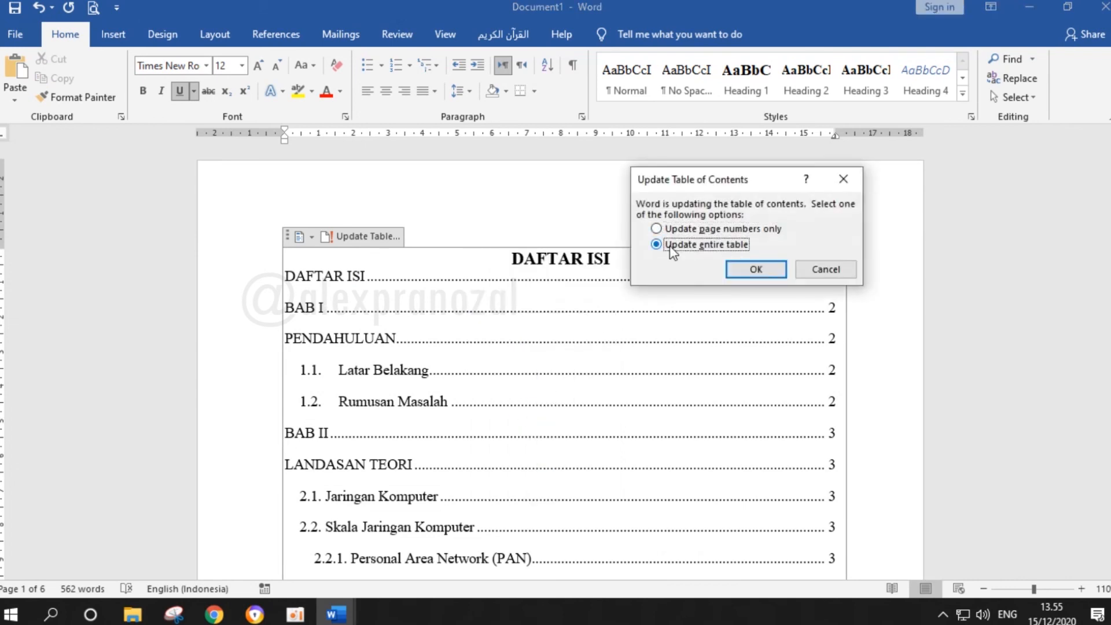
left_click(755, 269)
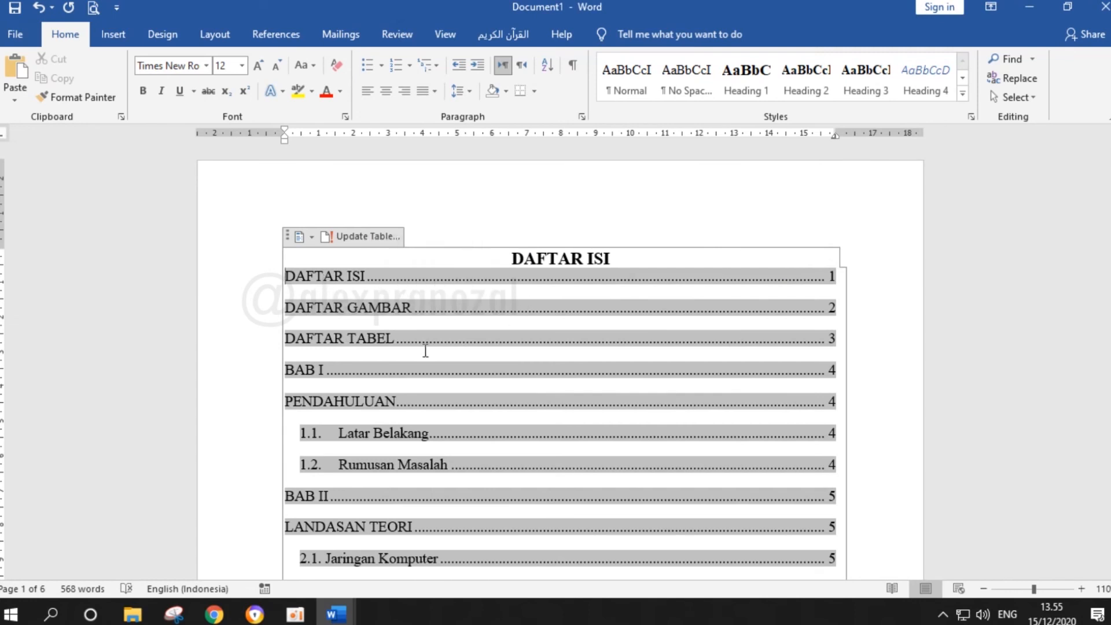
left_click(871, 336)
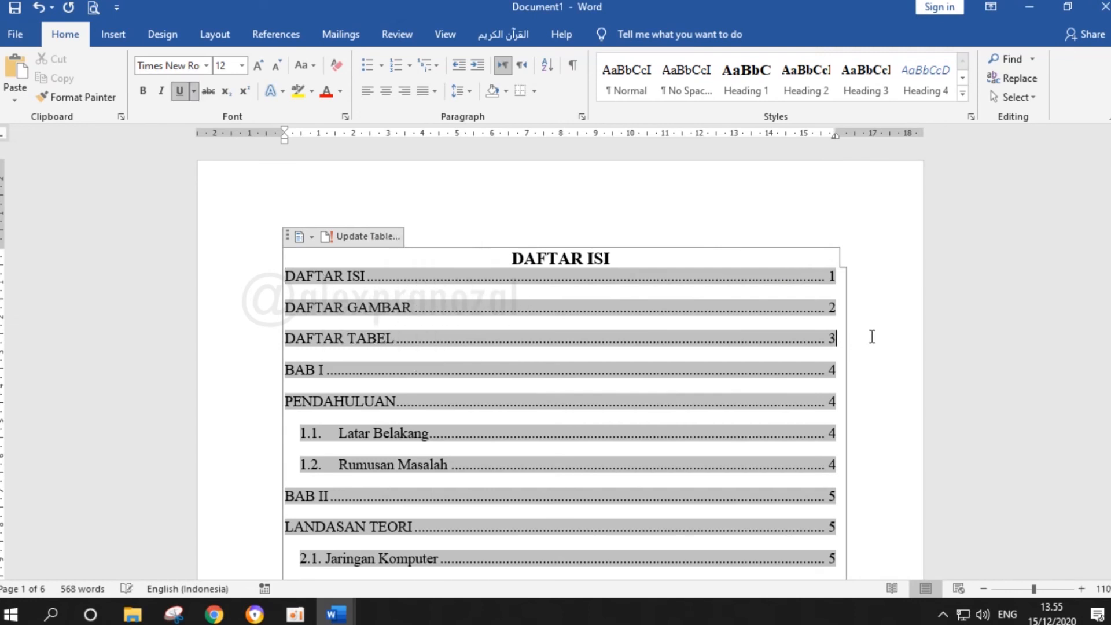
Review the table of contents, the list of figures, the list of tables and the chapter pages that follow
left_click_drag(652, 255, 218, 314)
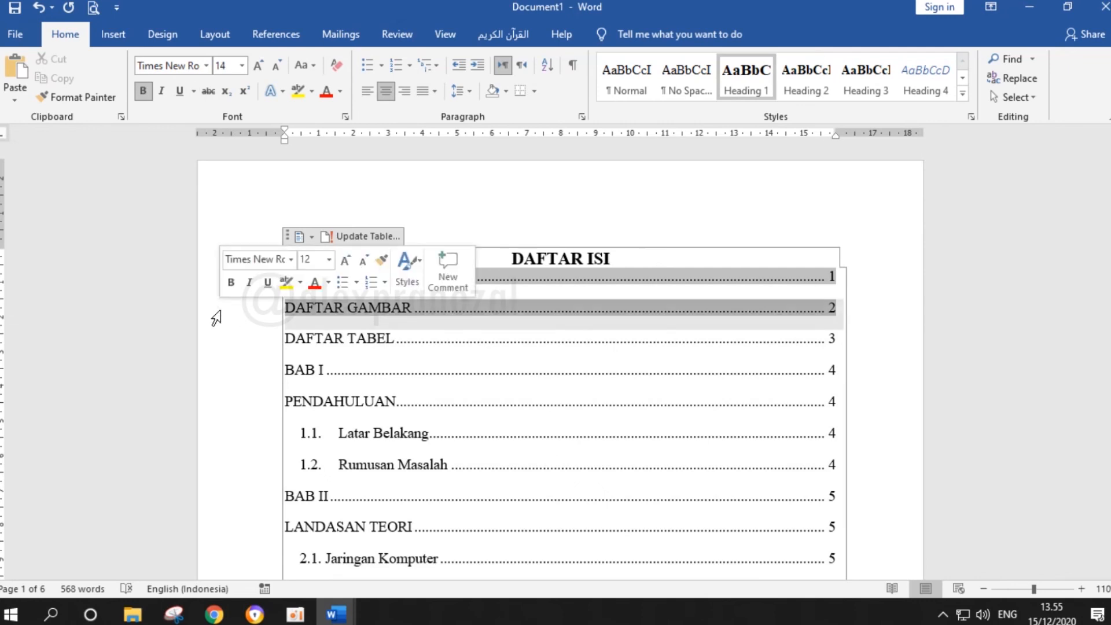
scroll(499, 312, "down", 3)
scroll(500, 312, "down", 10)
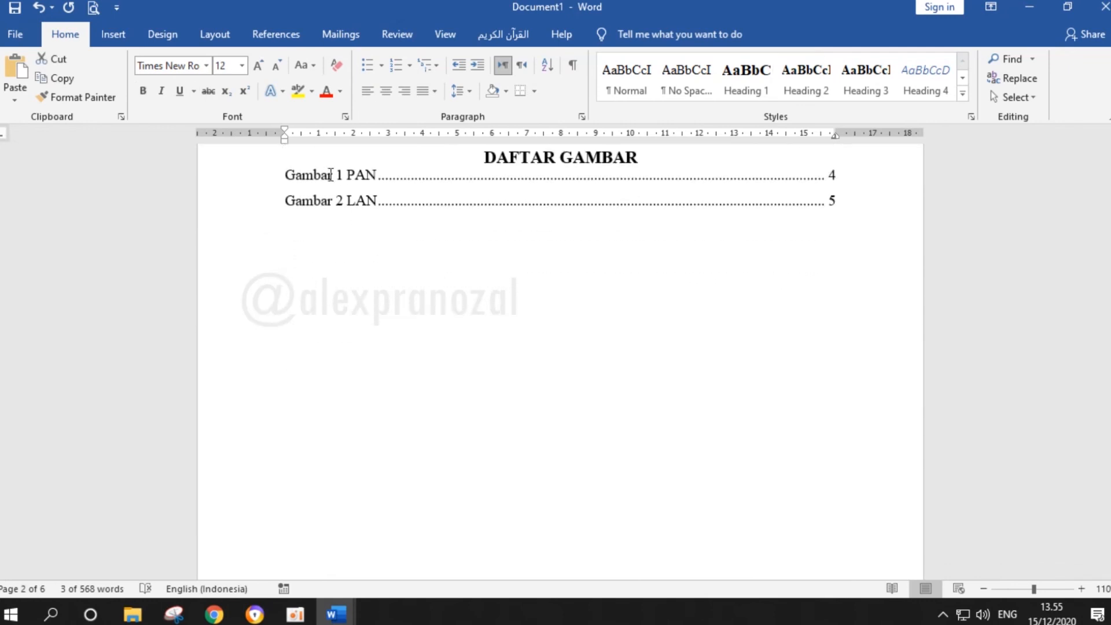
scroll(443, 223, "down", 8)
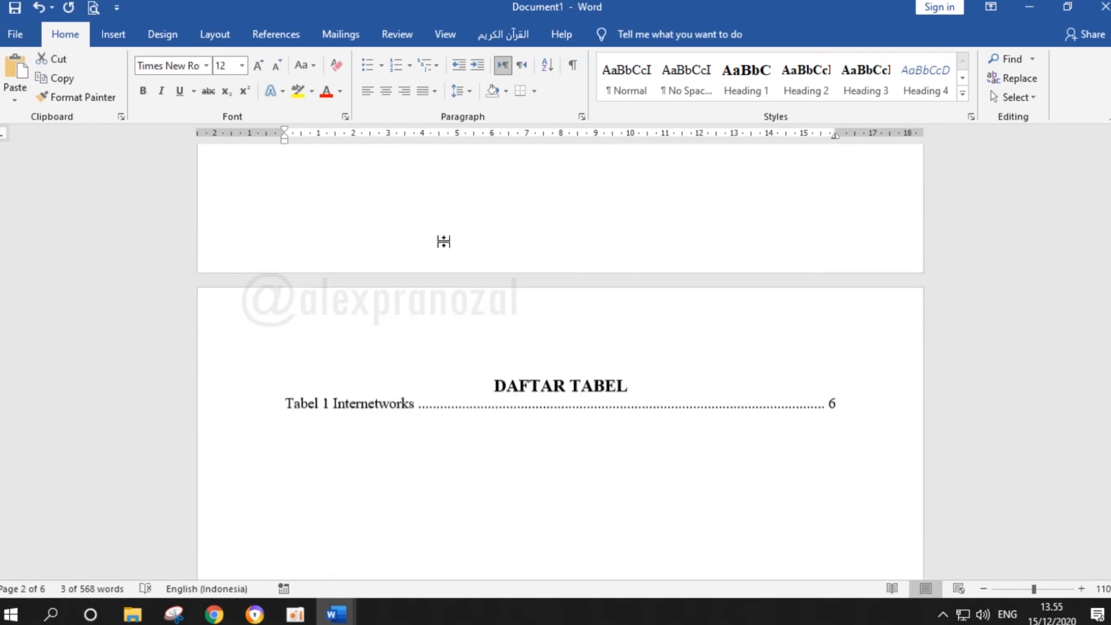
scroll(547, 376, "down", 10)
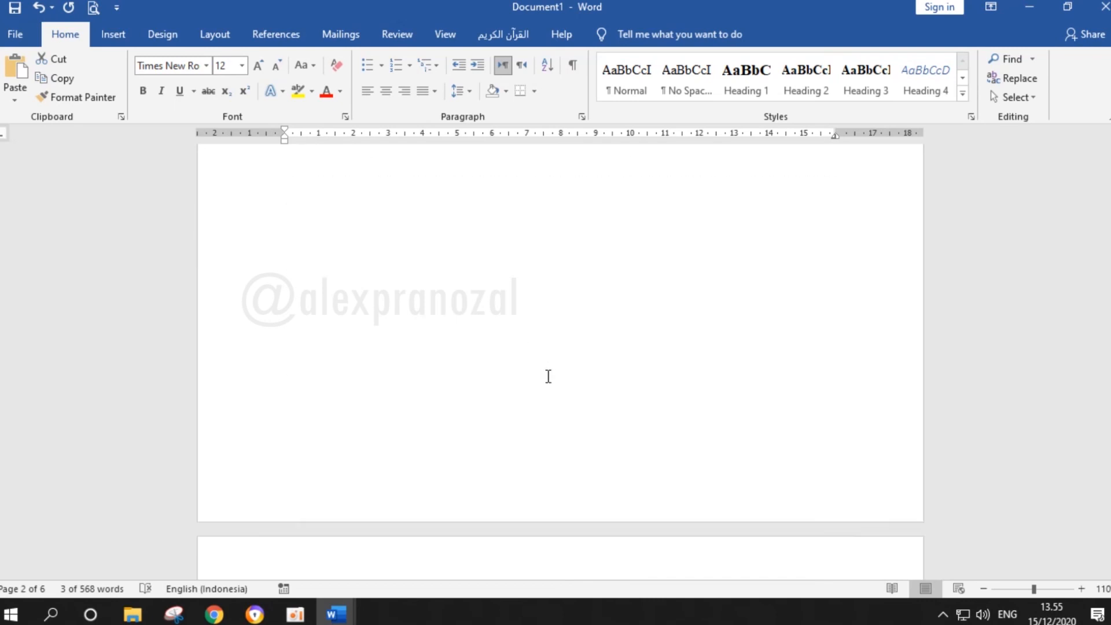
scroll(548, 376, "down", 5)
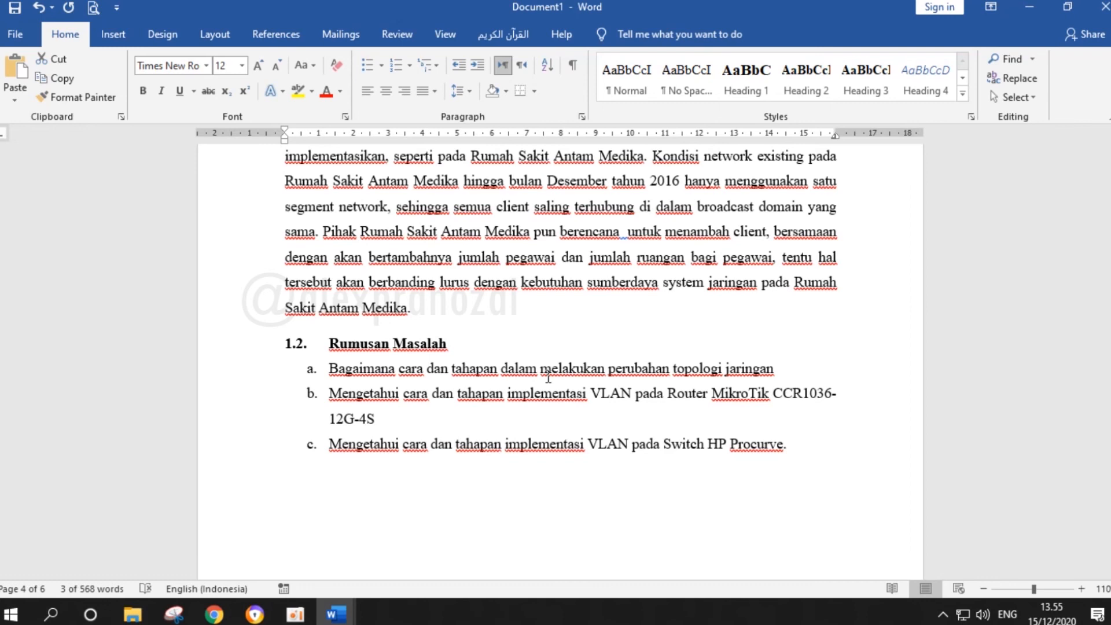
key("ctrl+Home")
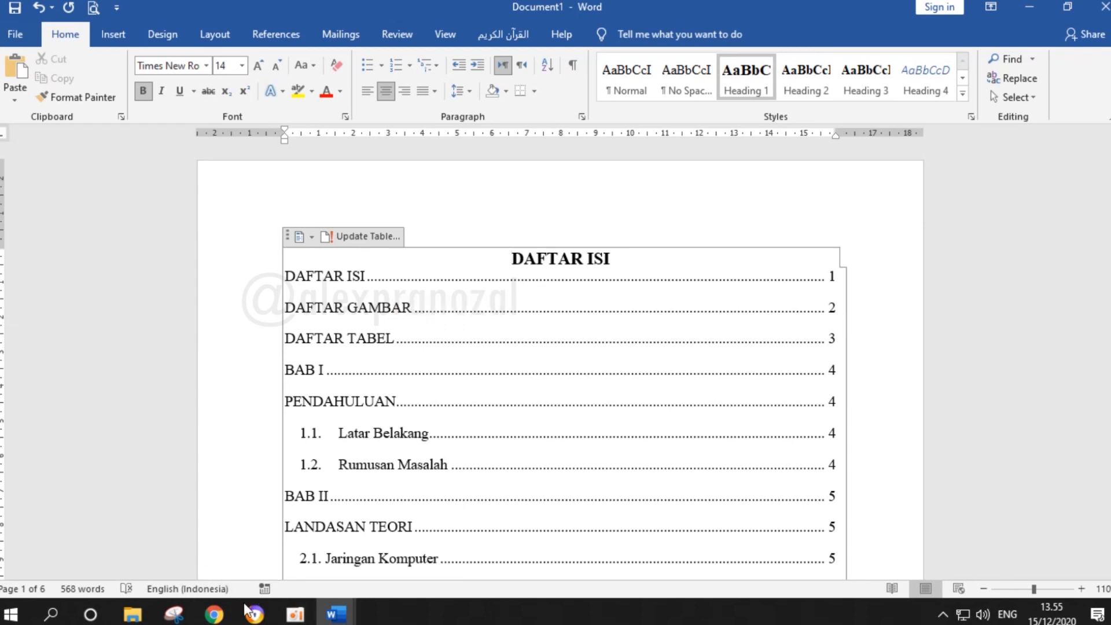
Switch to the thesis-writing tips article in Chrome and examine its instructions on assigning heading styles
left_click(218, 569)
scroll(311, 354, "down", 5)
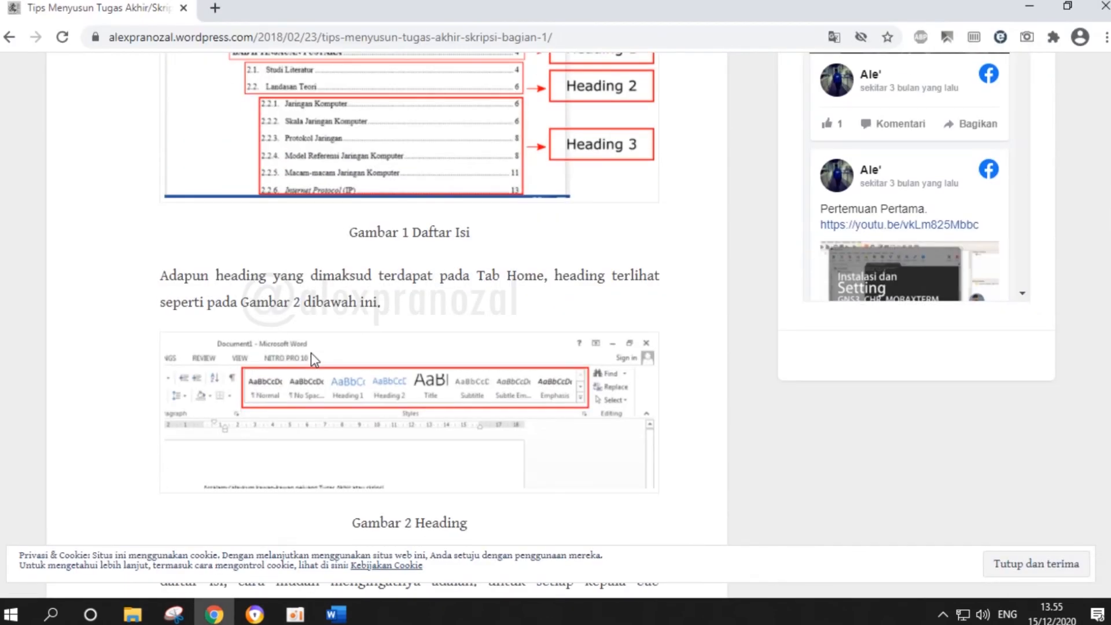
scroll(311, 357, "down", 6)
scroll(312, 360, "down", 3)
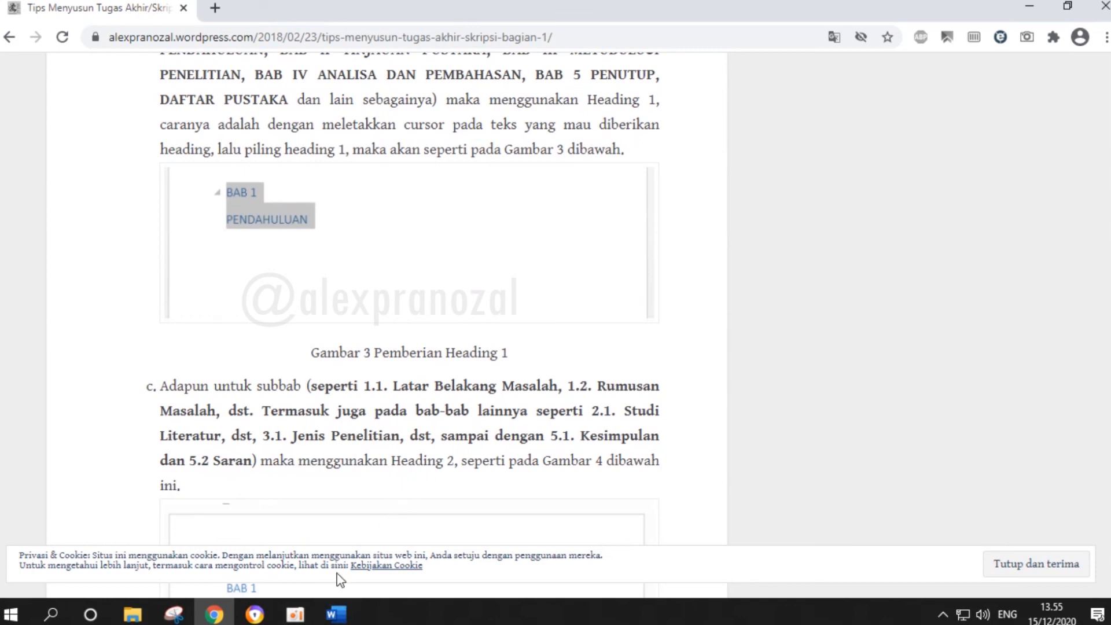
mouse_move(309, 620)
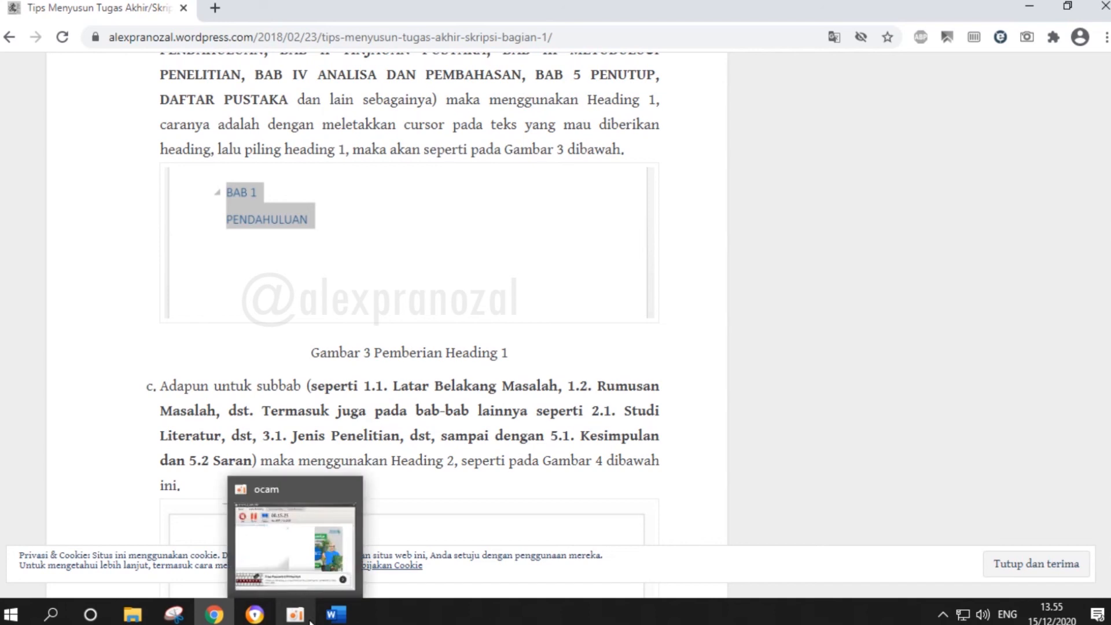
left_click(311, 621)
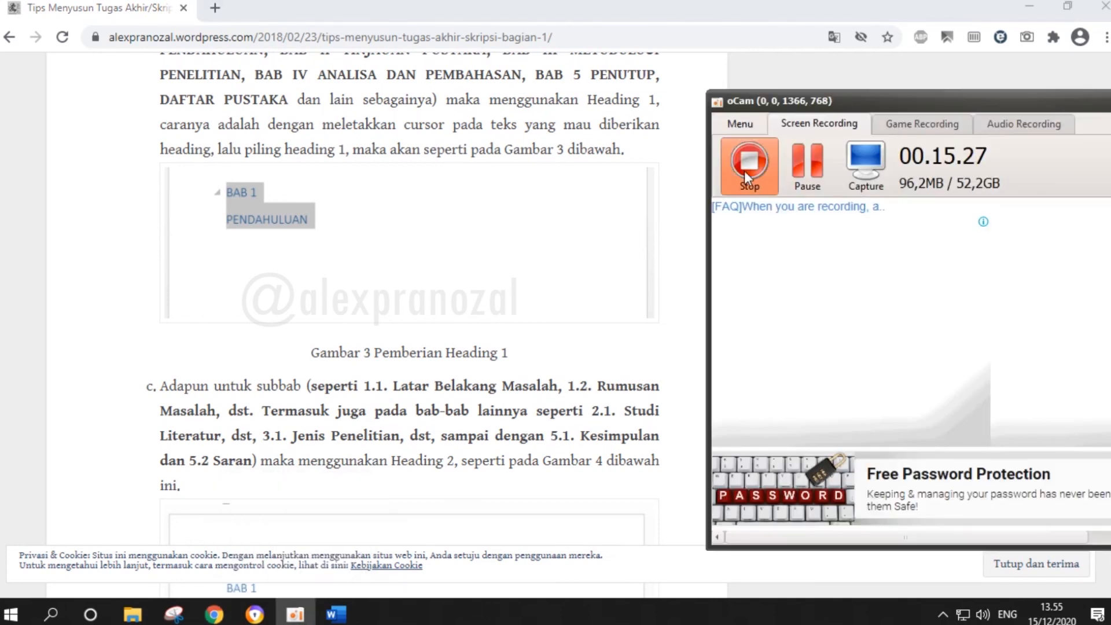